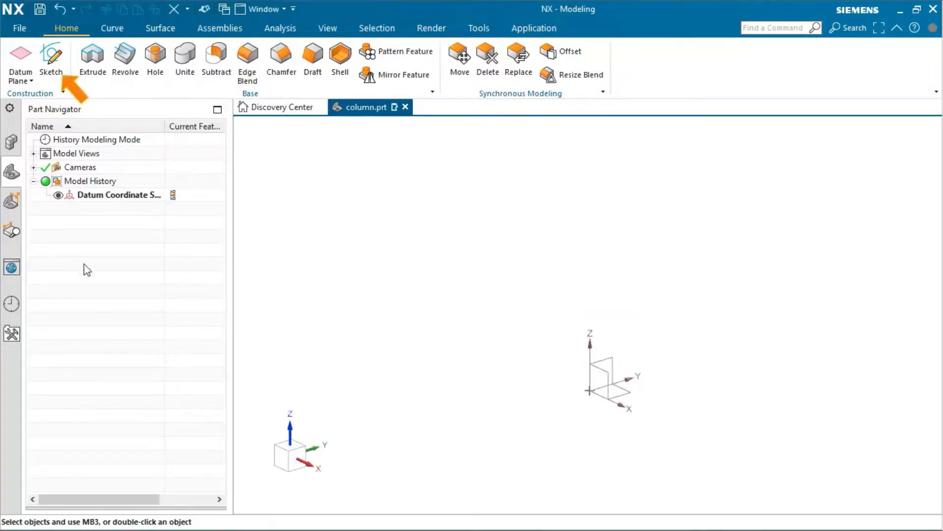
Step: Start a sketch on the default horizontal XY plane and draw a circle about 54 mm in diameter away from the origin
click(54, 67)
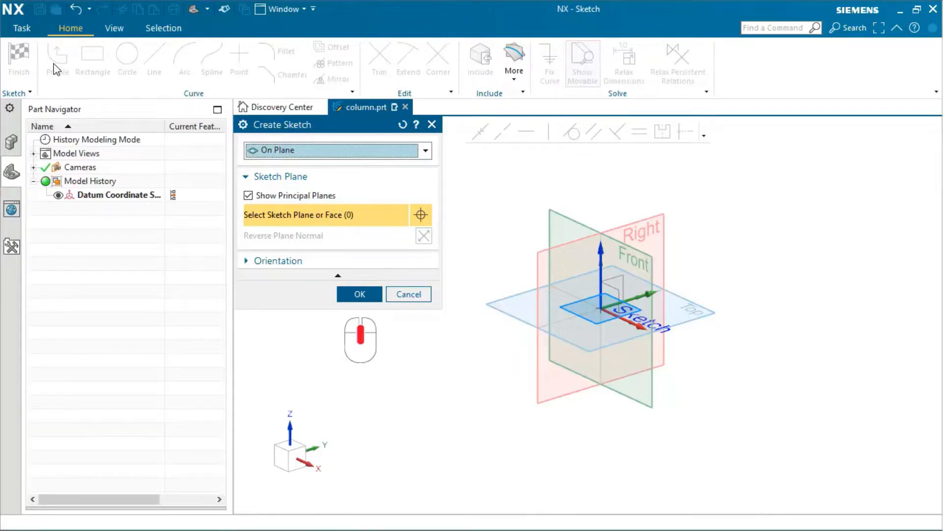
middle_click(56, 69)
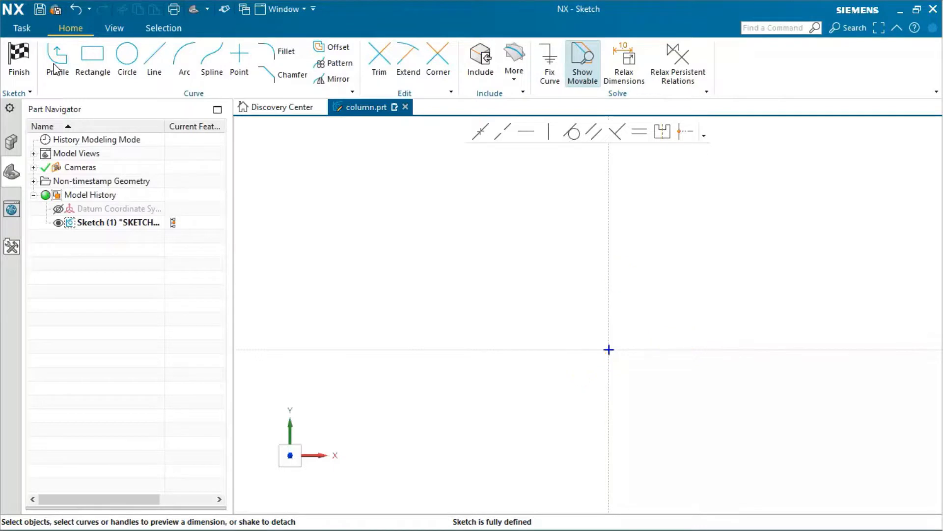
click(127, 55)
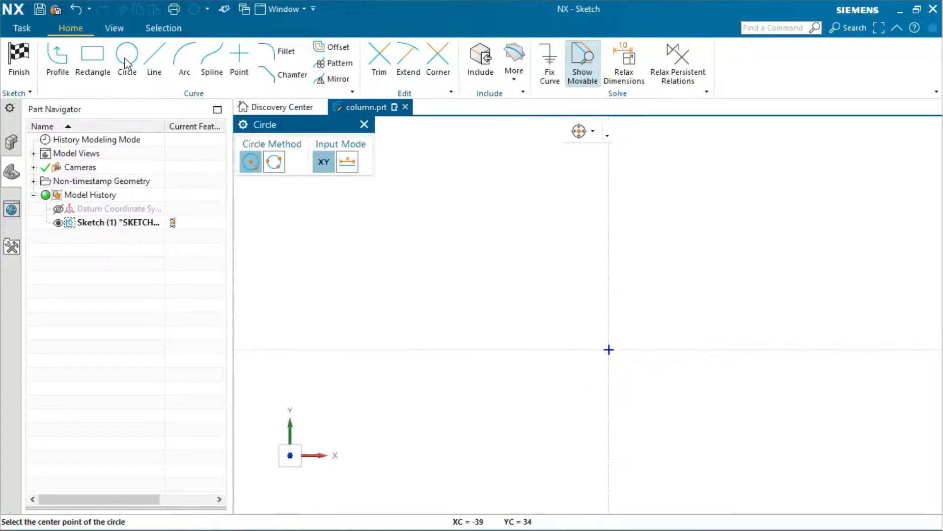
click(517, 269)
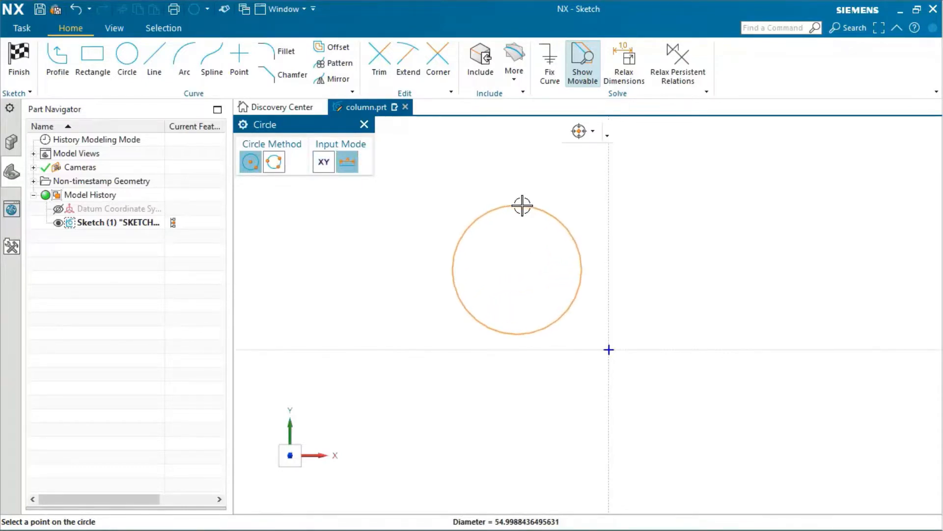
click(522, 206)
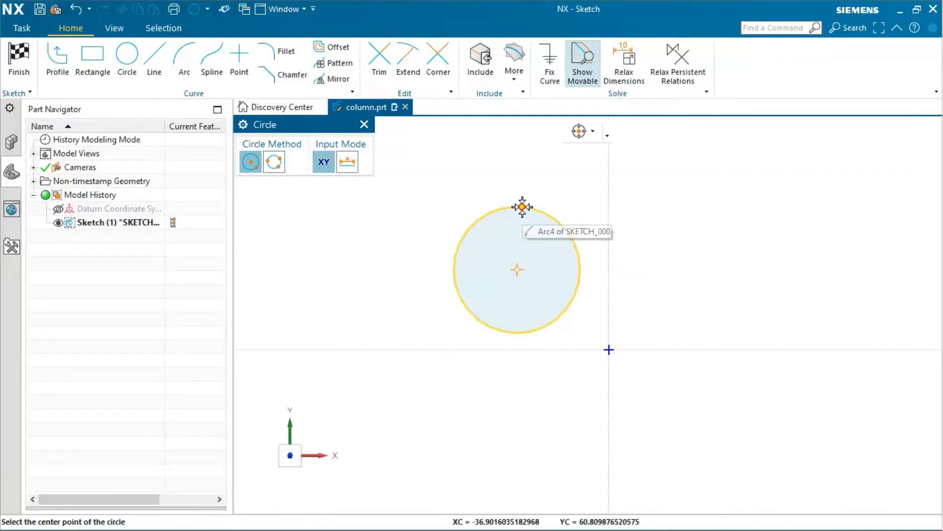
key(Escape)
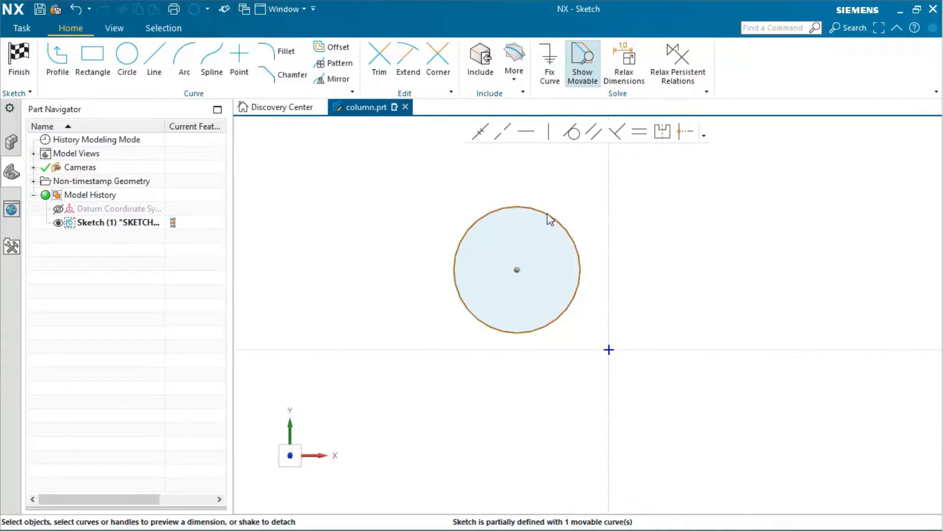
Step: Move the circle's centre onto the sketch origin and set its diameter to 50 mm, scaling the entire sketch
mouse_move(517, 269)
mouse_down()
mouse_move(596, 318)
mouse_move(609, 349)
mouse_up()
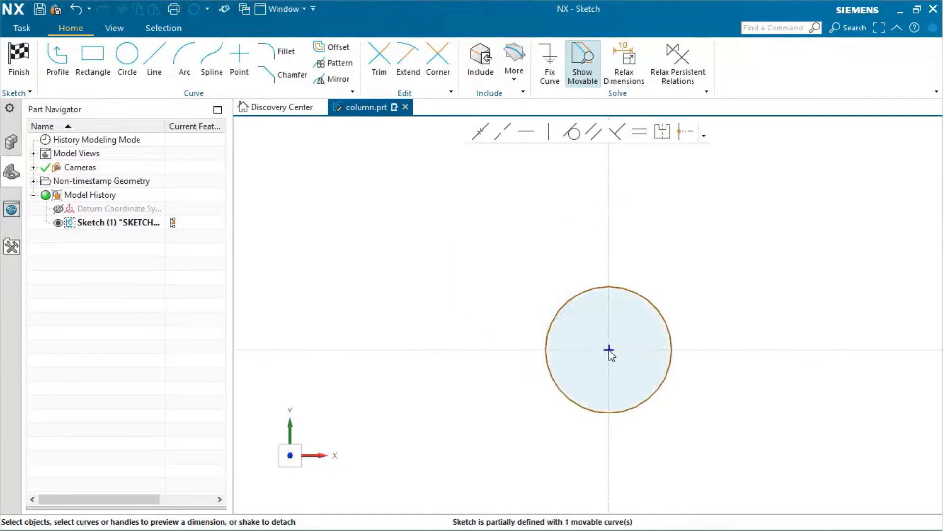
click(649, 304)
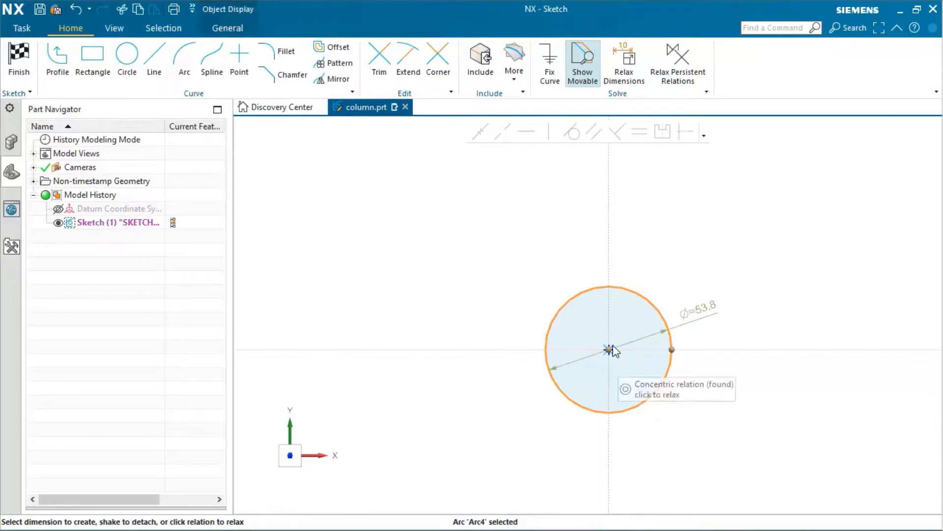
mouse_move(612, 350)
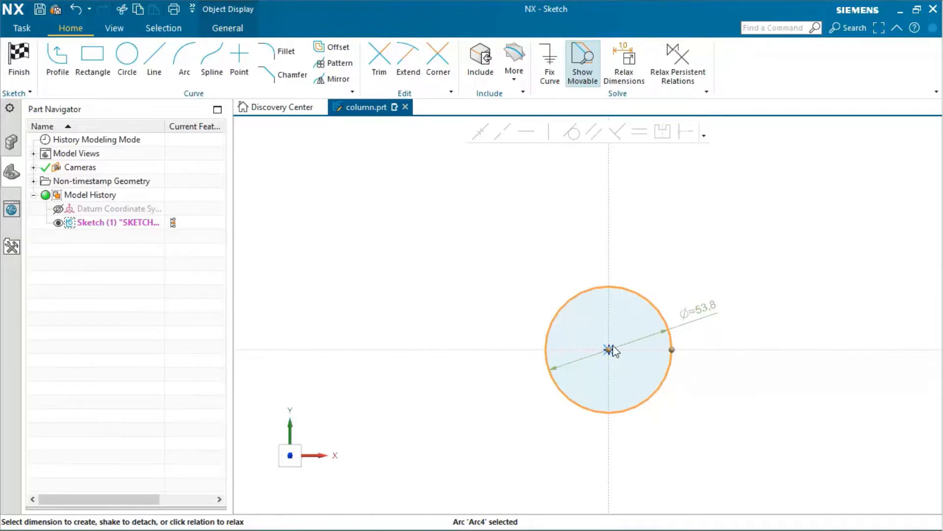
click(706, 315)
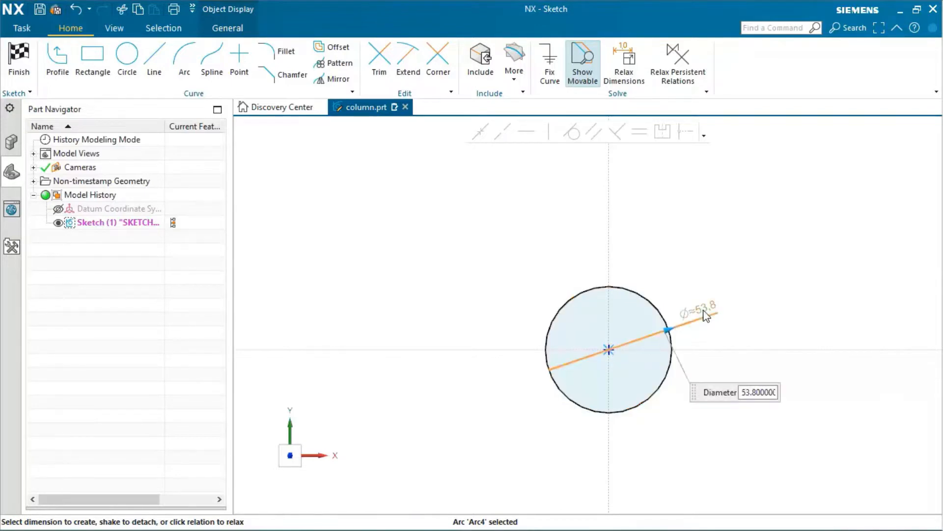
text(50)
key(Return)
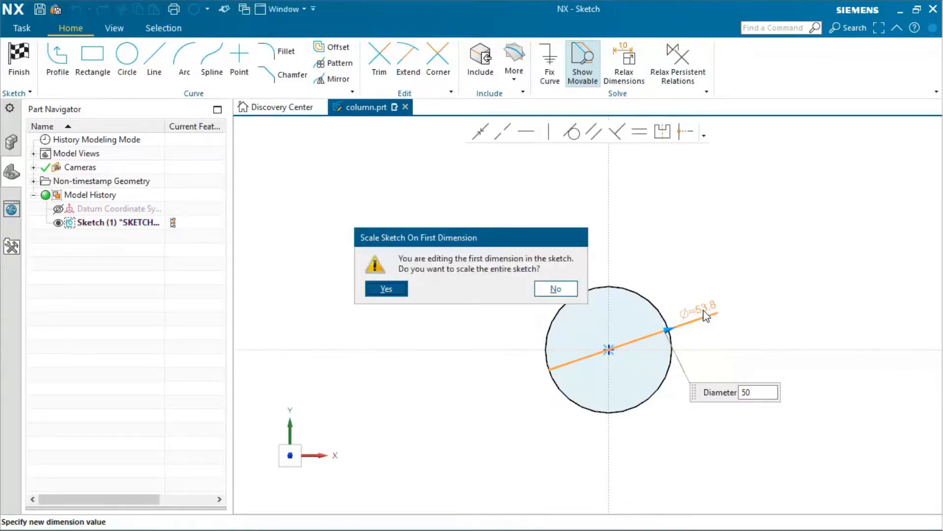
click(386, 290)
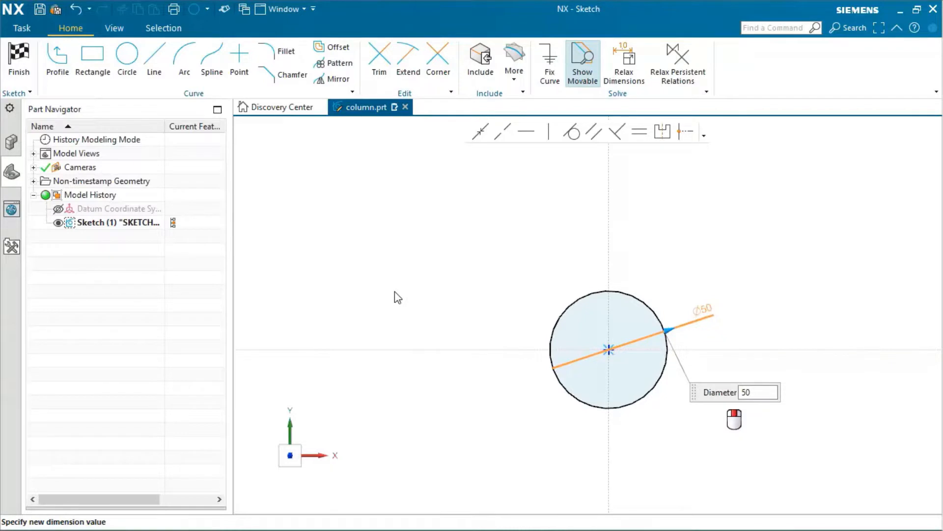
middle_click(394, 290)
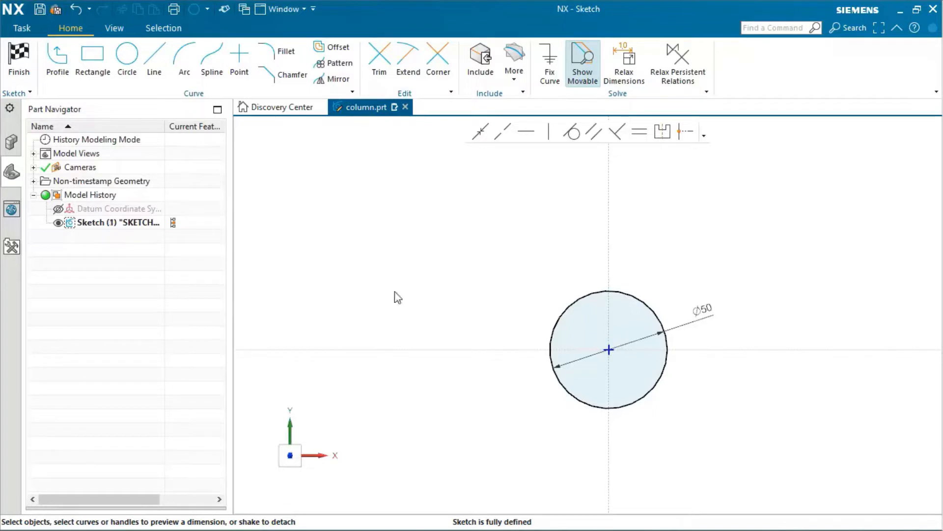
Step: Draw a second circle about 34 mm in diameter inside the first, centred on the sketch origin
click(132, 63)
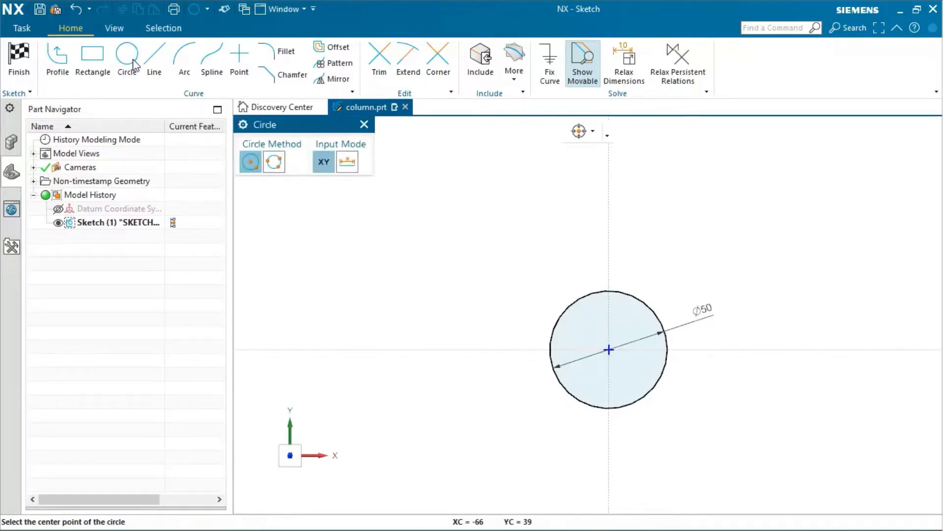
click(609, 350)
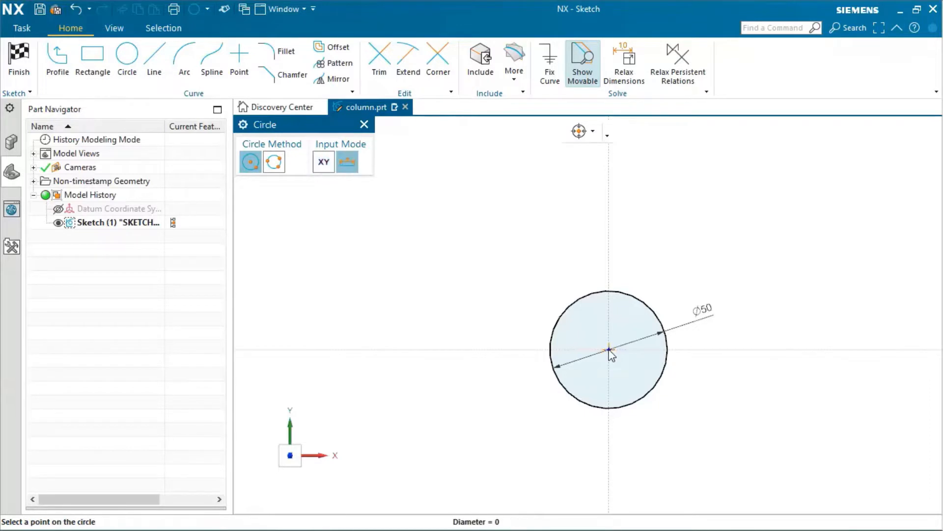
click(624, 313)
key(Escape)
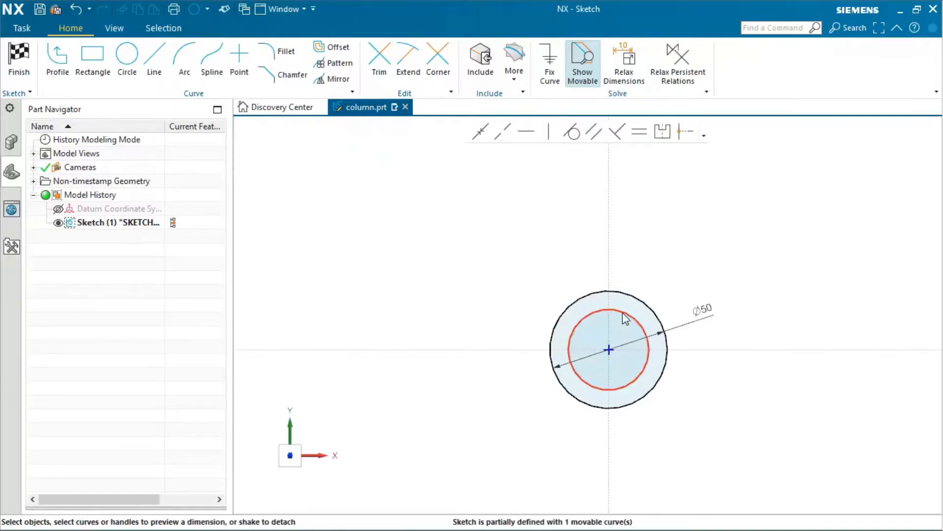
Step: Set the inner circle's diameter to 48 mm and place its dimension just below the 50 mm dimension
click(623, 313)
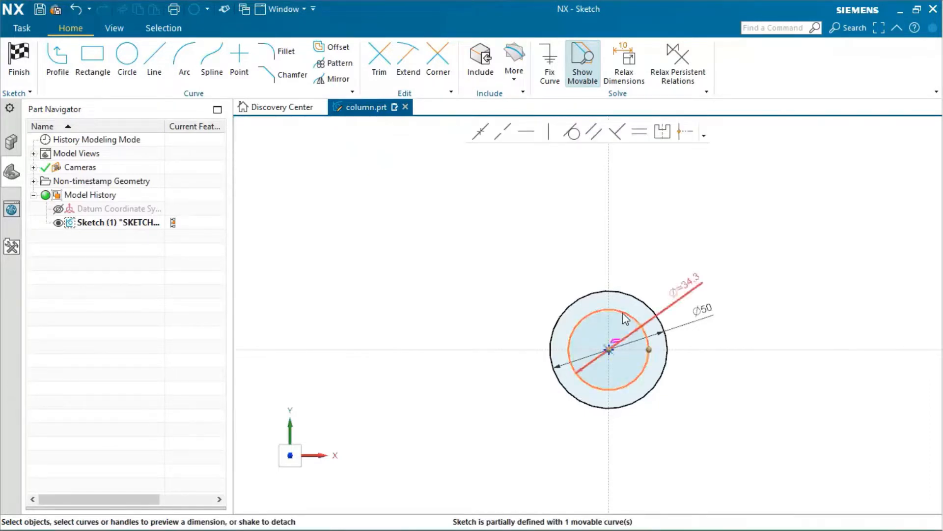
click(688, 289)
text(48)
key(Return)
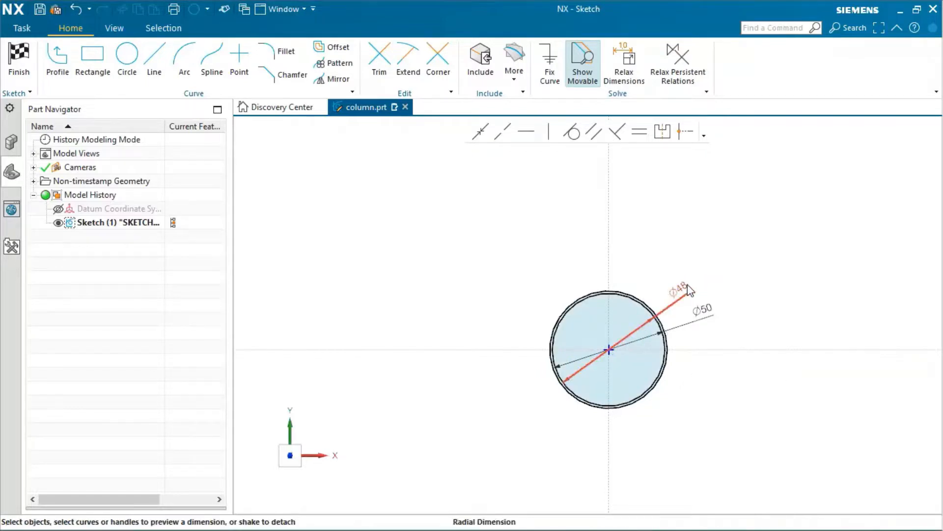
drag(687, 286, 703, 333)
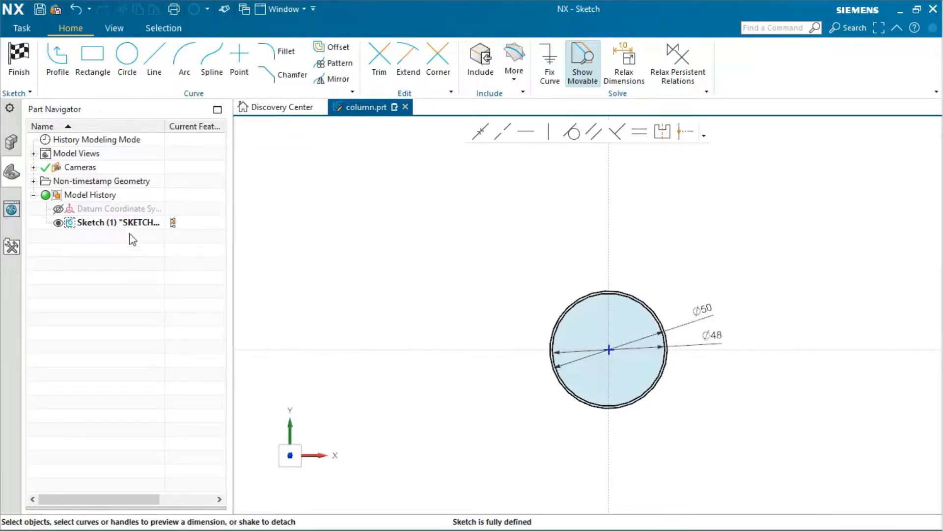
Step: Finish the sketch and extrude the two-circle ring profile upward 55 mm into a hollow tube
click(18, 57)
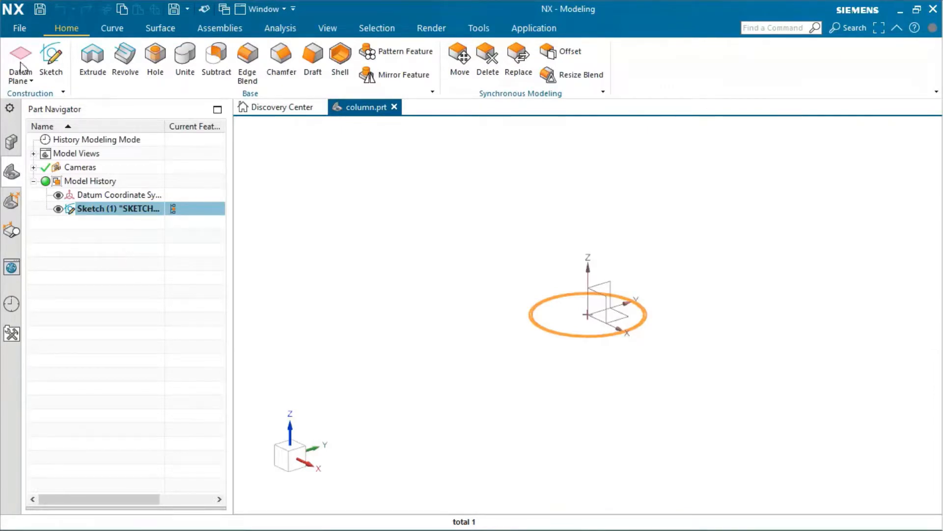
click(95, 68)
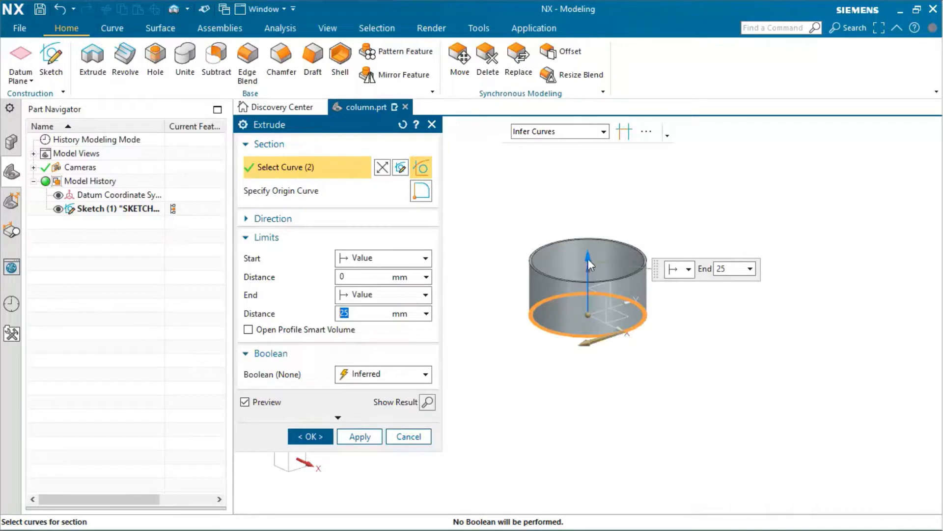
drag(588, 246, 588, 193)
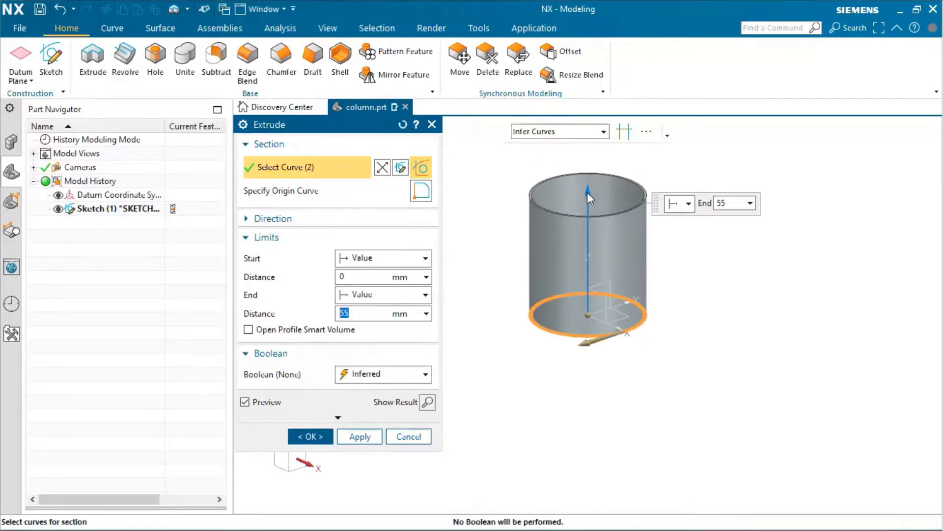
middle_click(588, 193)
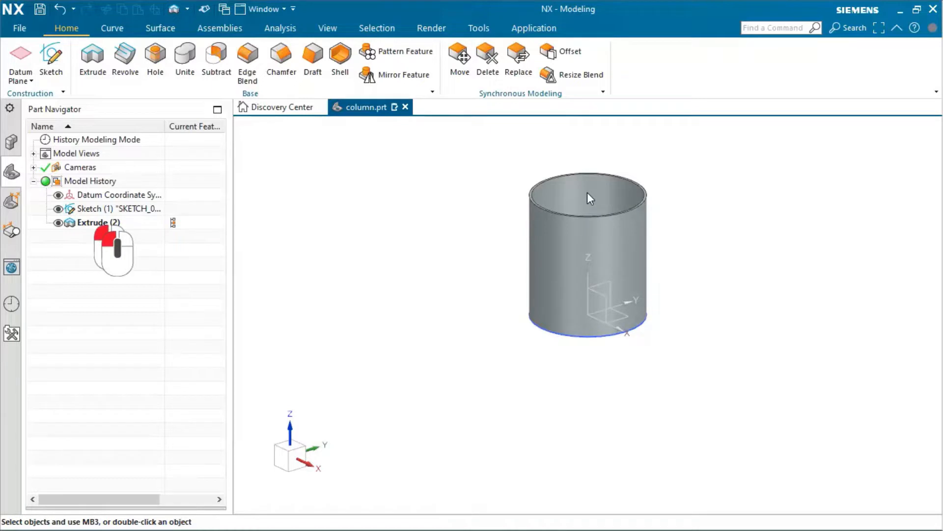
Step: Edit the tube's extrusion to an end distance of 80 mm and save the part
click(101, 224)
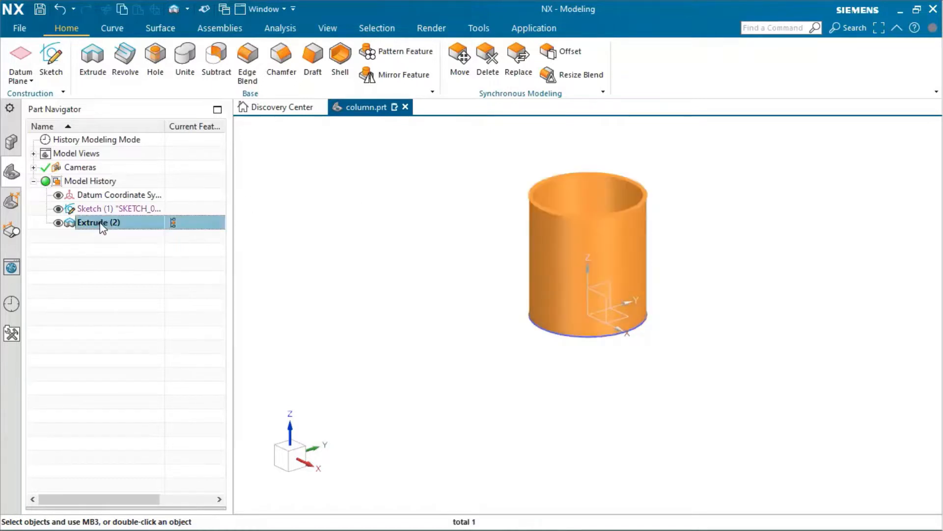
double_click(101, 224)
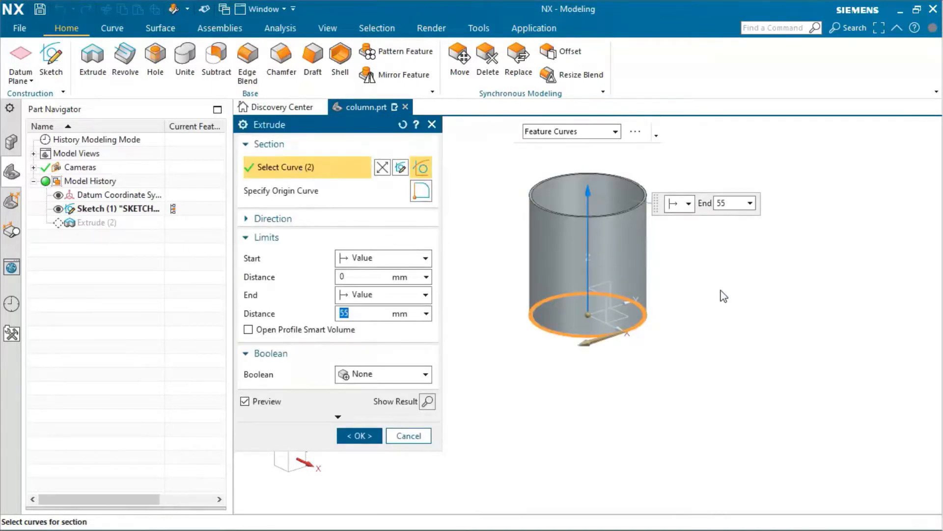
middle_drag(722, 295, 722, 365)
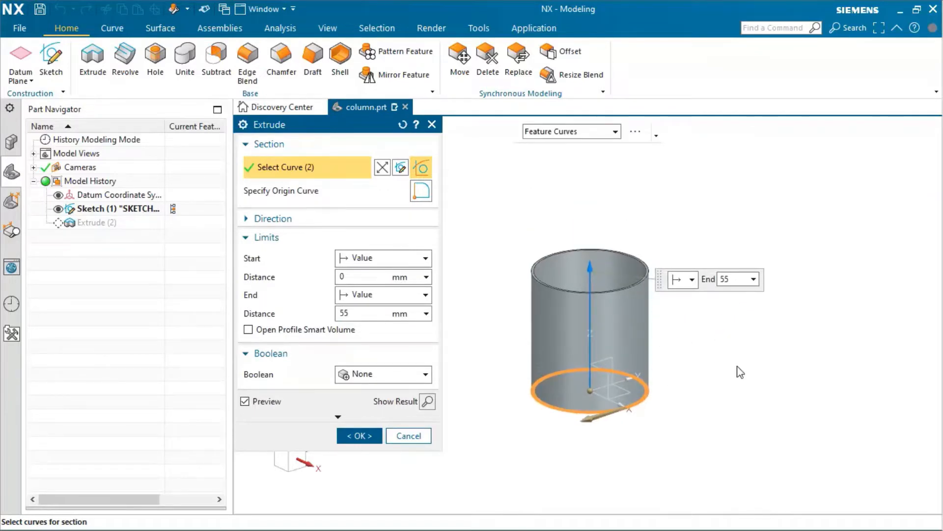
double_click(725, 279)
text(80)
key(Return)
middle_click(724, 295)
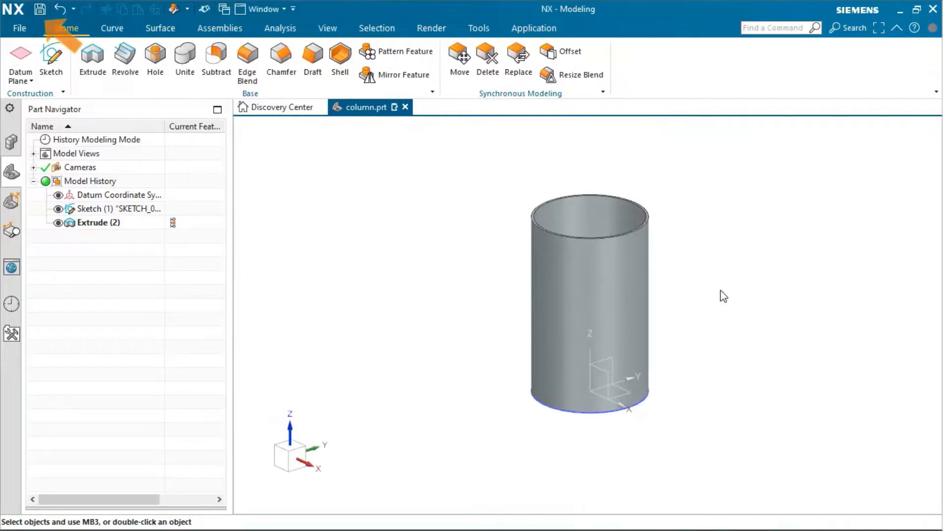
click(40, 9)
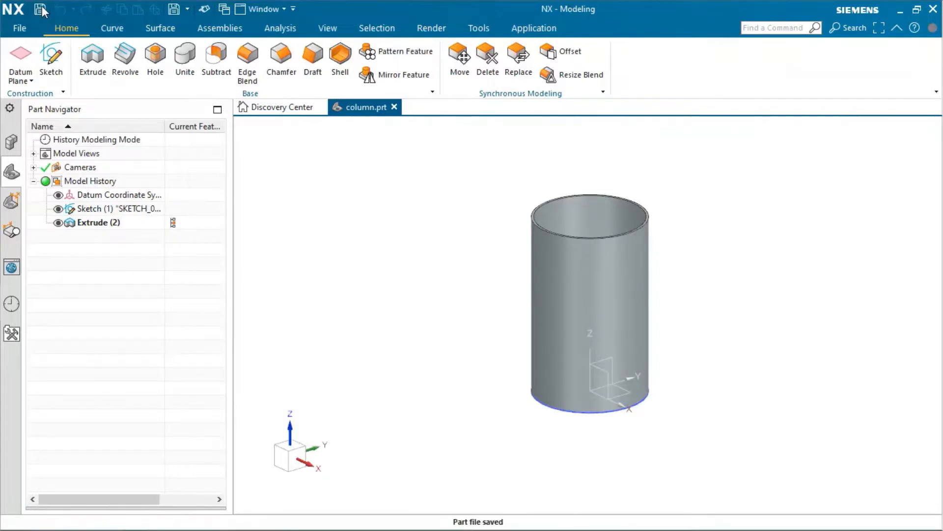
click(11, 305)
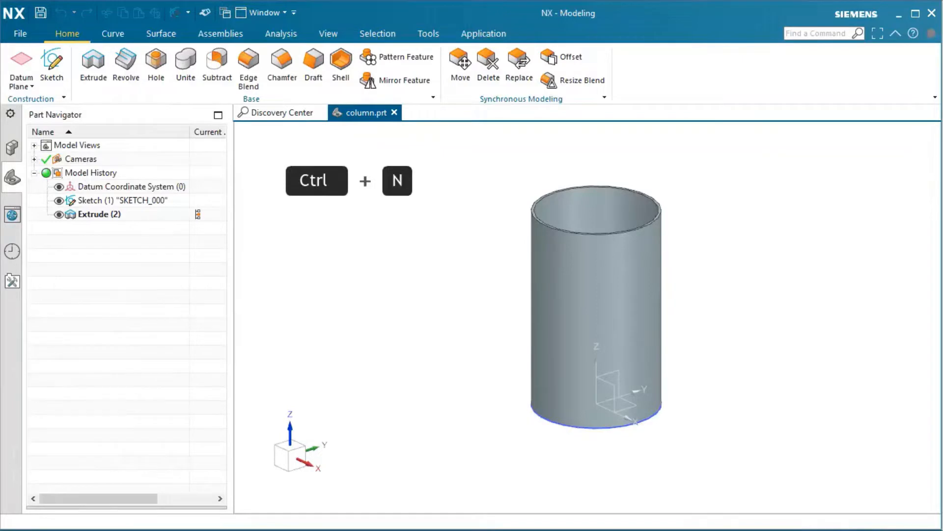
Step: Create a new part named column_support.prt from the Model template in millimeters
key(ctrl+n)
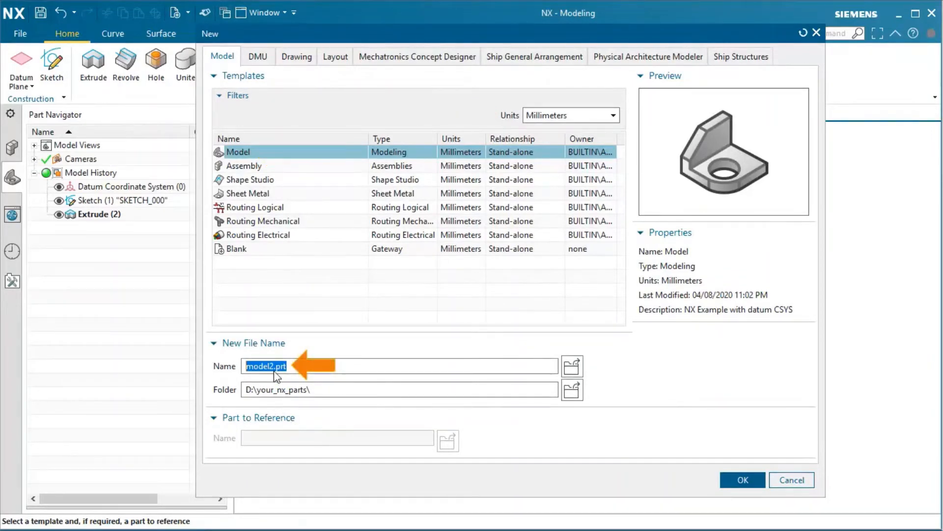
text(column_support)
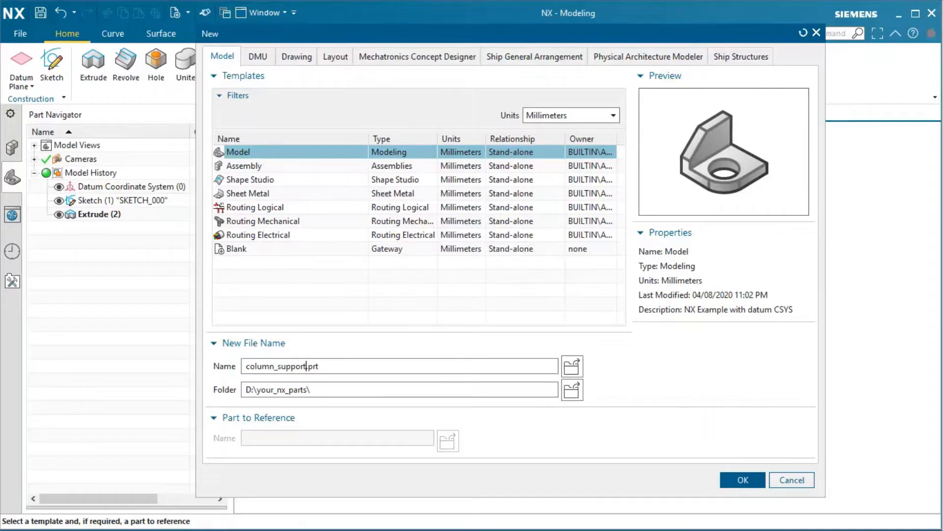
key(Return)
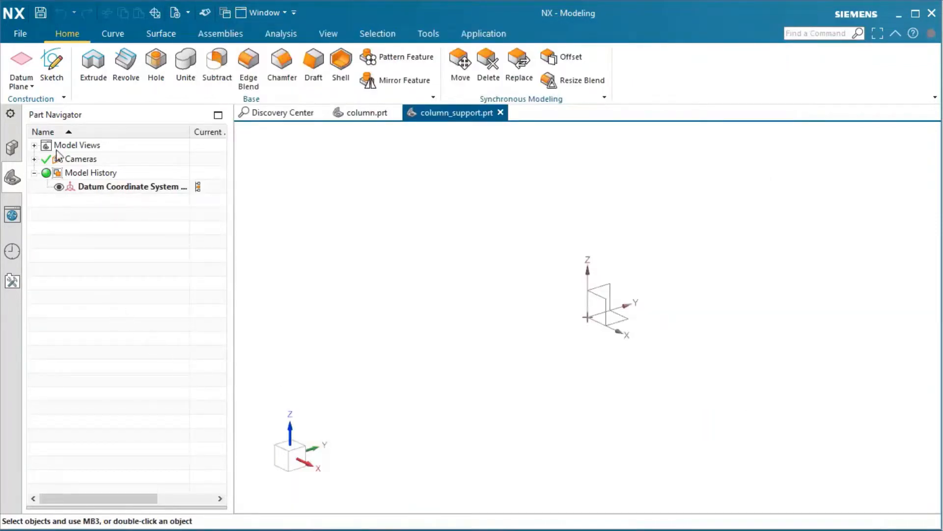
Step: Create a sketch on the Front principal plane of the new part
click(52, 68)
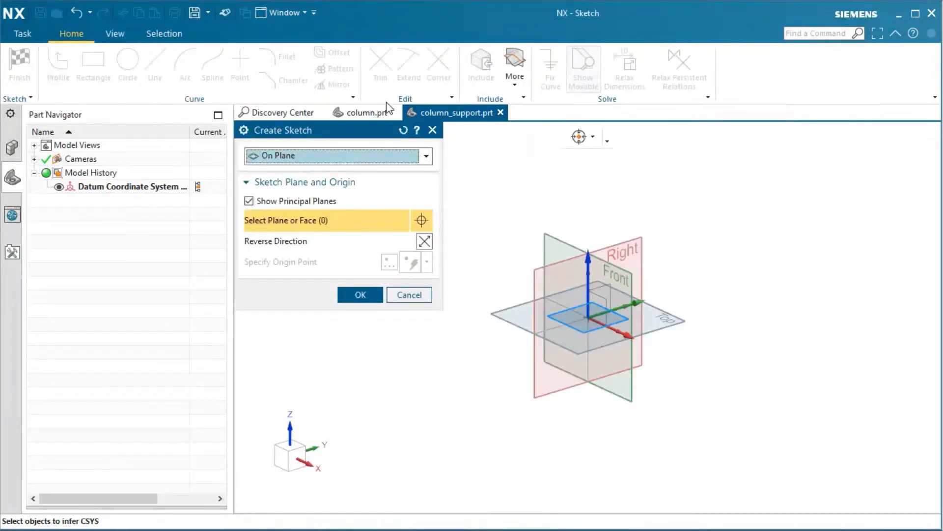
click(552, 249)
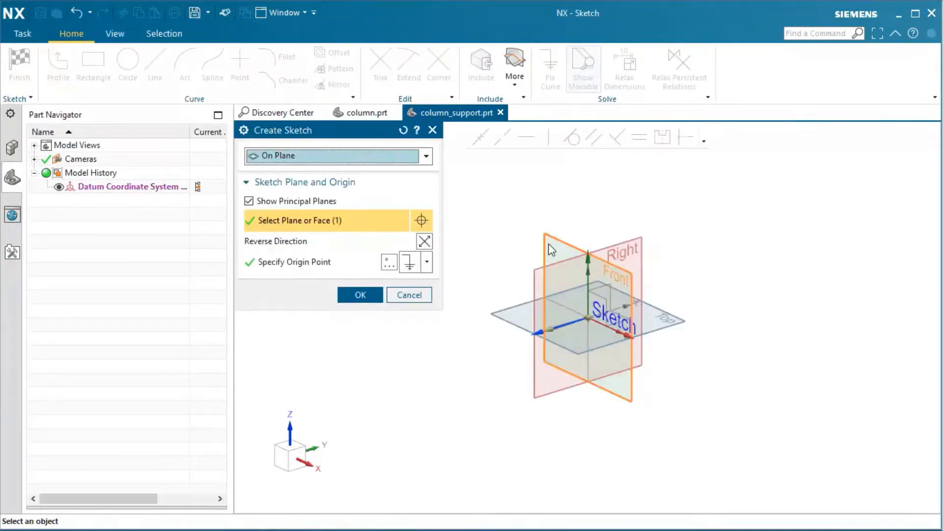
middle_click(552, 250)
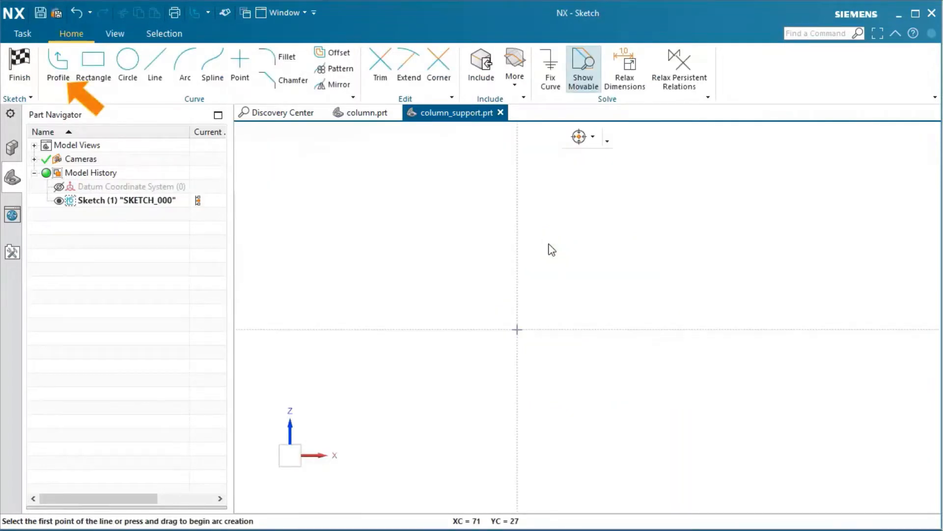
Step: Sketch a closed L-shaped profile about 18 mm tall with an upright about 5 mm wide, its base on the horizontal axis
click(64, 90)
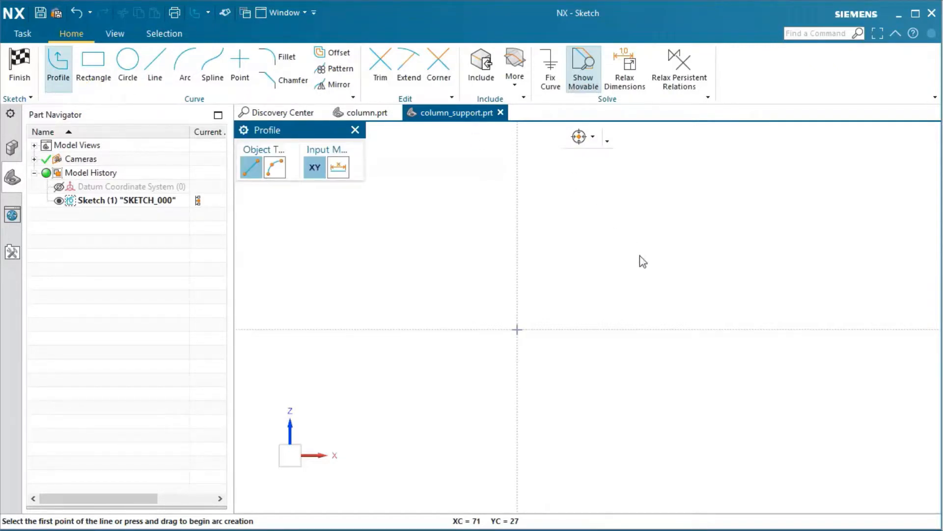
click(658, 329)
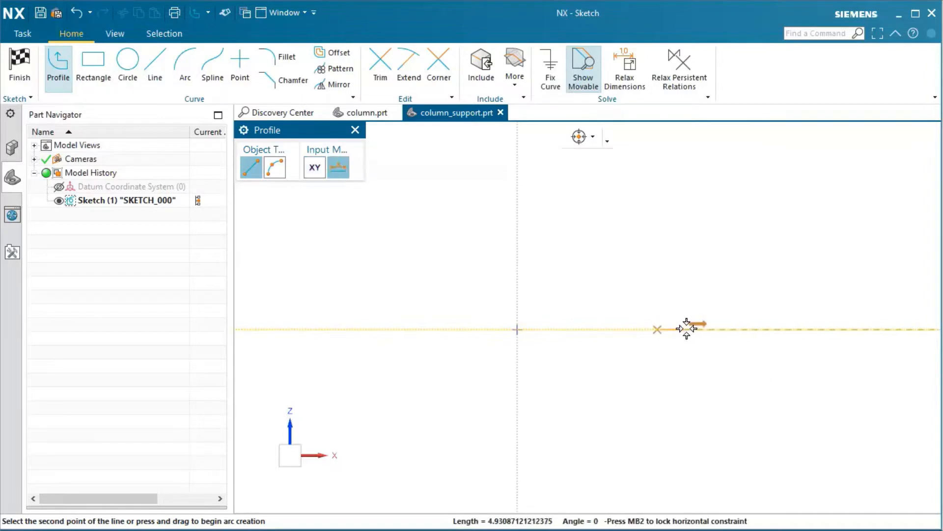
click(784, 329)
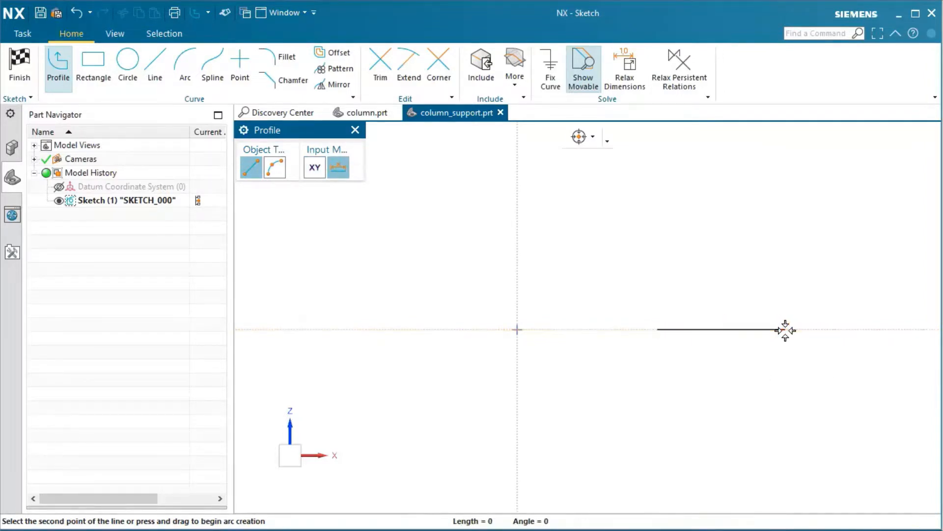
click(786, 294)
click(688, 295)
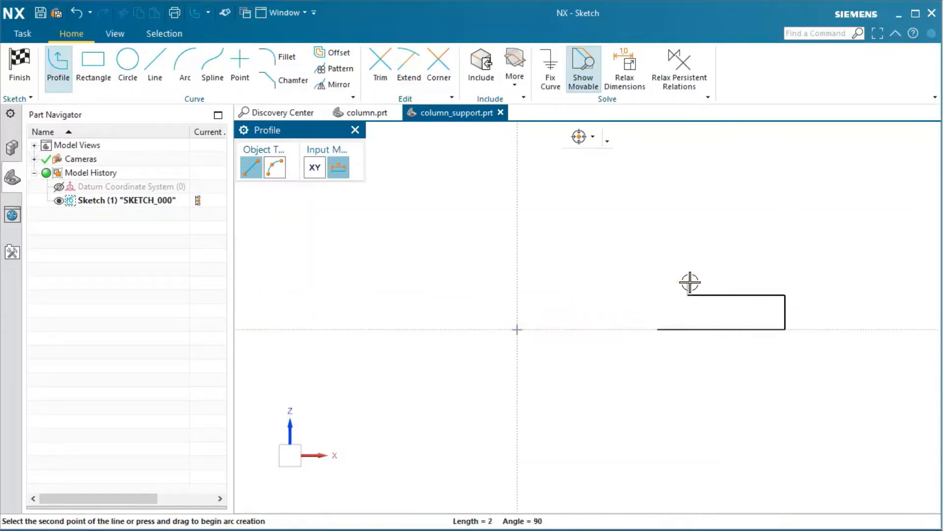
click(688, 226)
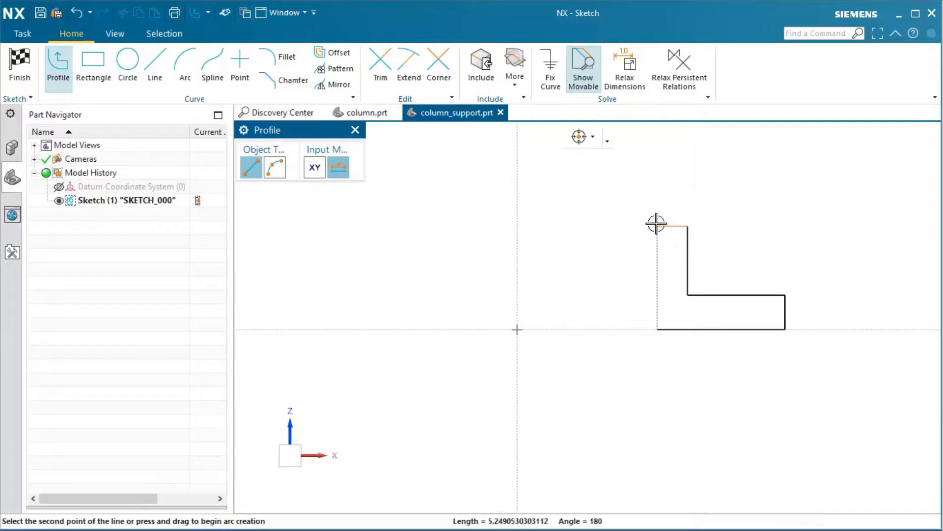
click(656, 228)
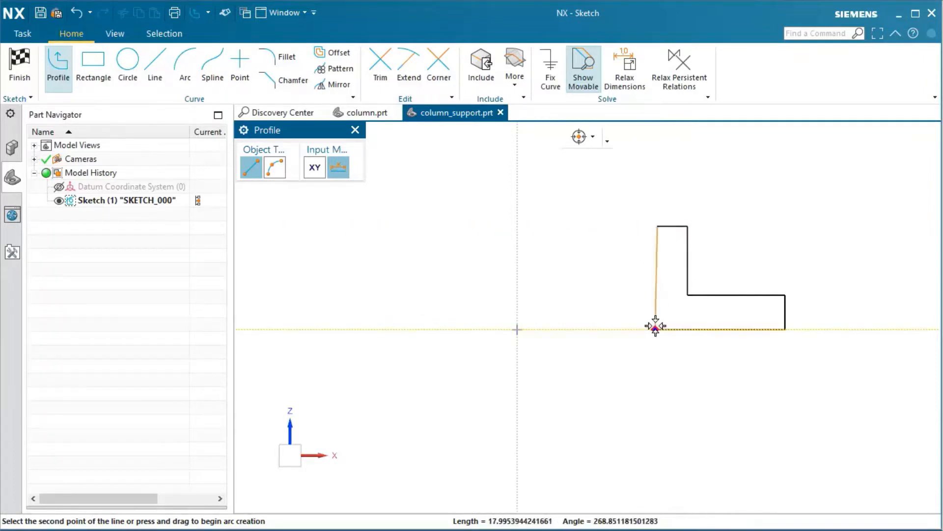
click(658, 327)
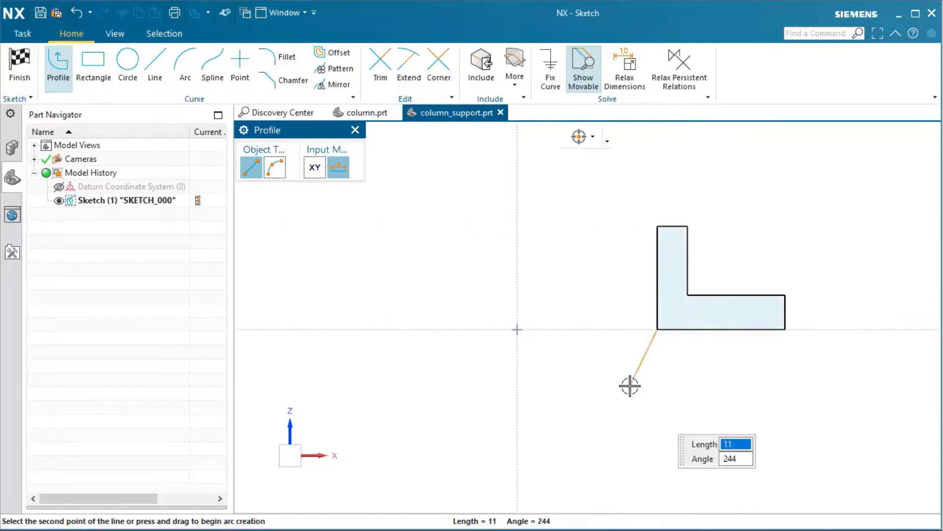
key(Escape)
key(Escape)
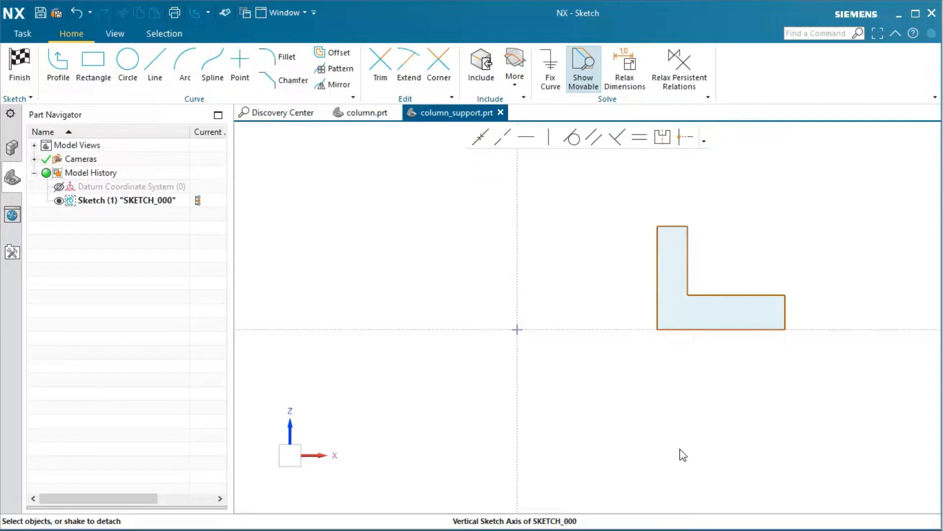
Step: Dimension the profile's outer edge 50 mm from the vertical sketch axis, scaling the entire sketch, and its inner edge 25 mm from that axis
click(517, 356)
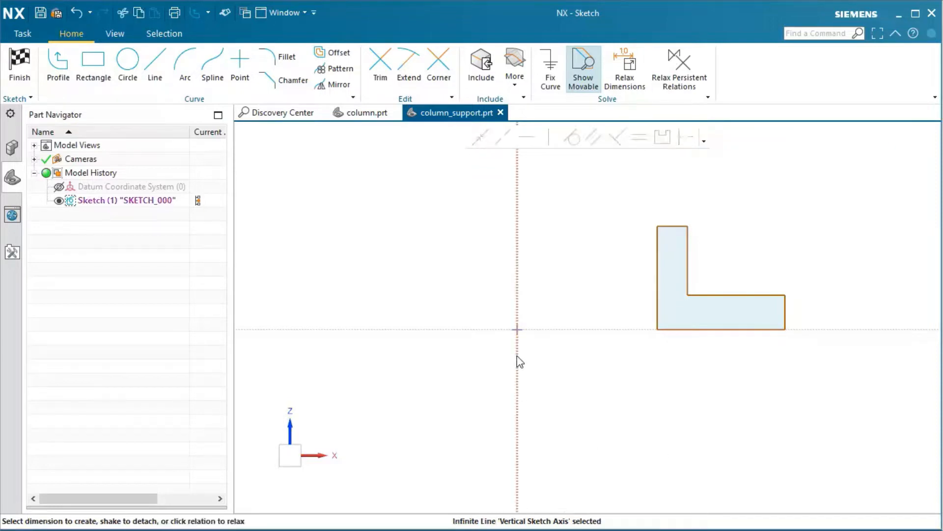
click(786, 318)
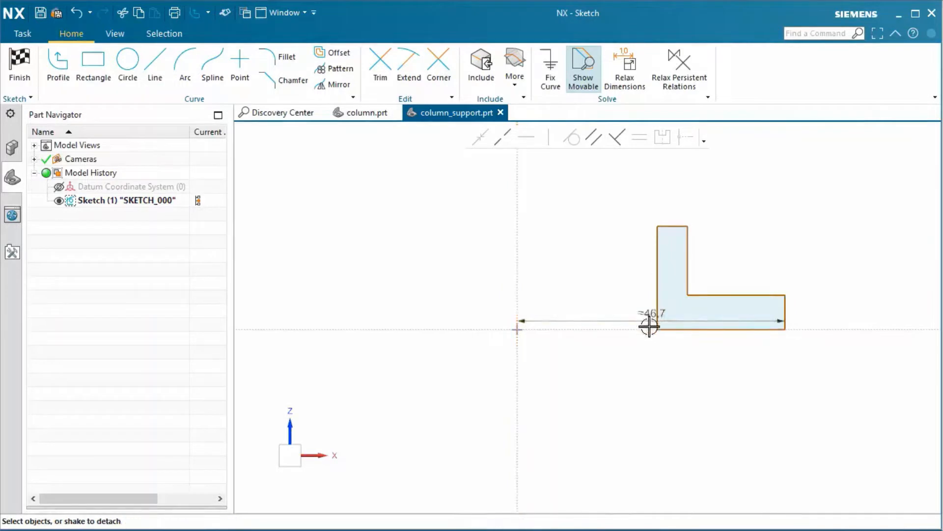
click(652, 363)
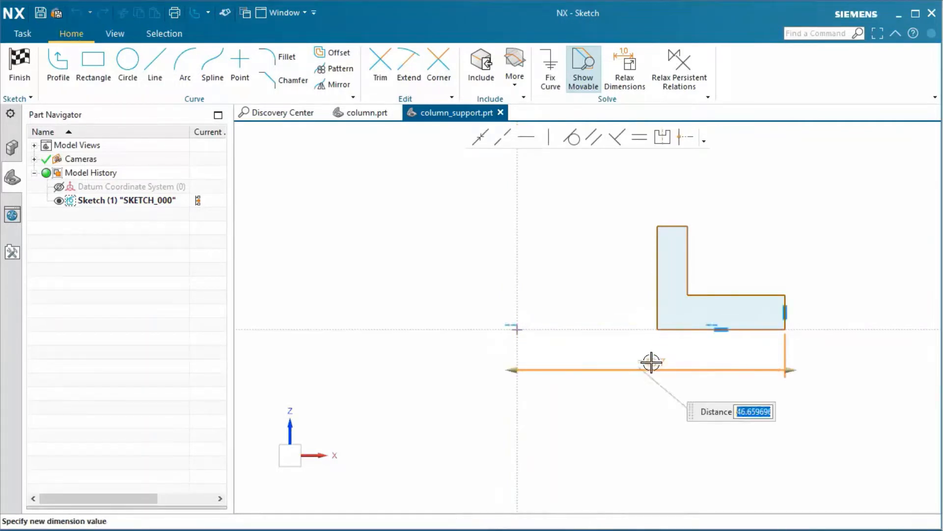
text(50)
key(Return)
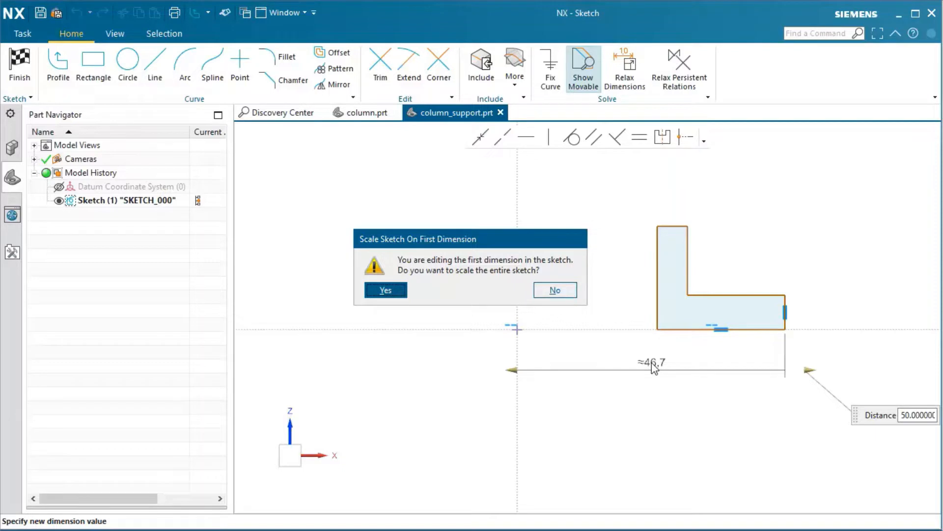
click(396, 295)
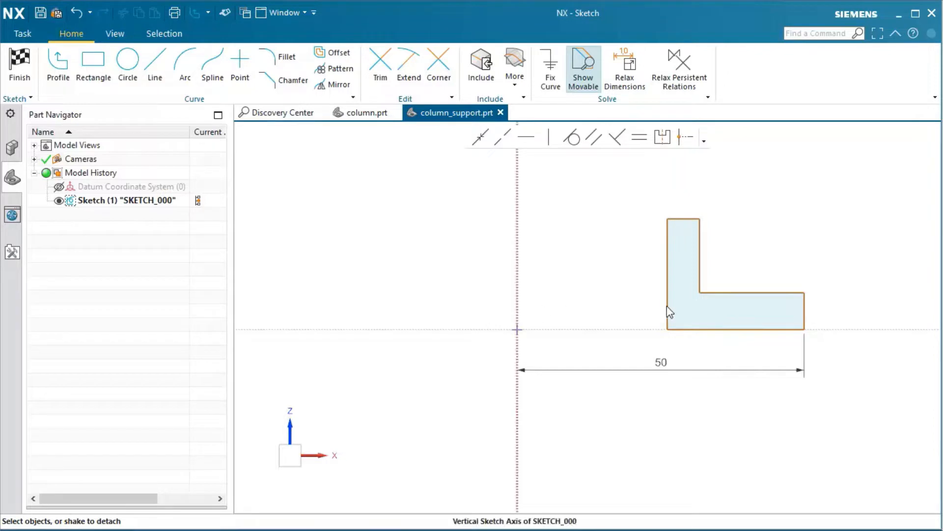
drag(670, 312, 600, 342)
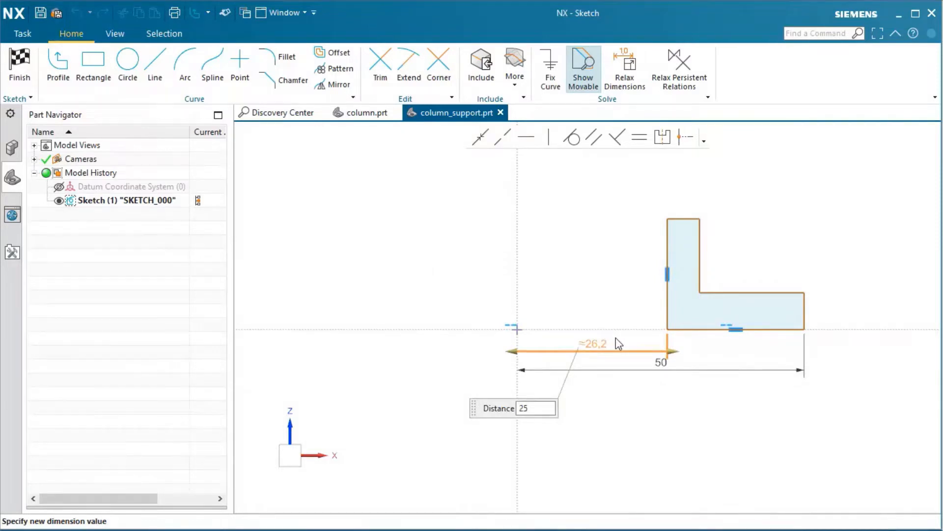
key(Return)
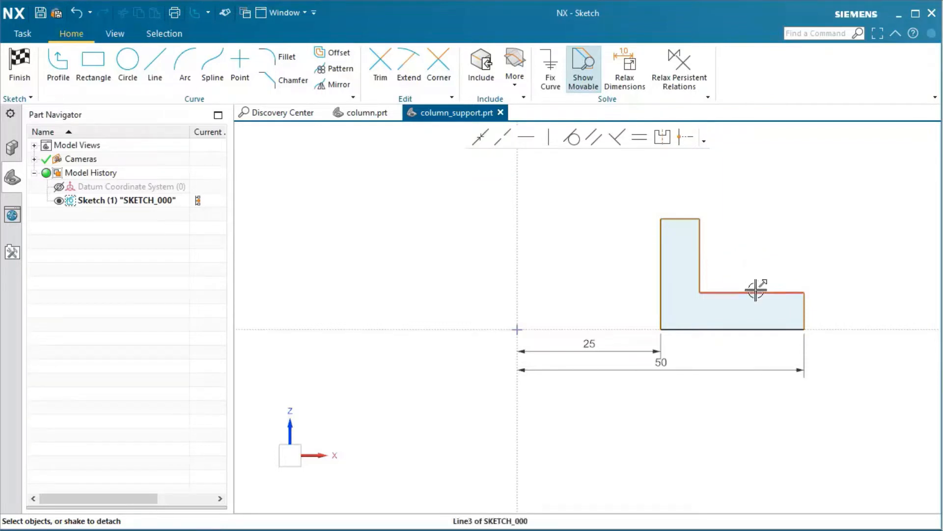
mouse_move(755, 291)
mouse_down()
mouse_move(751, 269)
mouse_move(755, 292)
mouse_up()
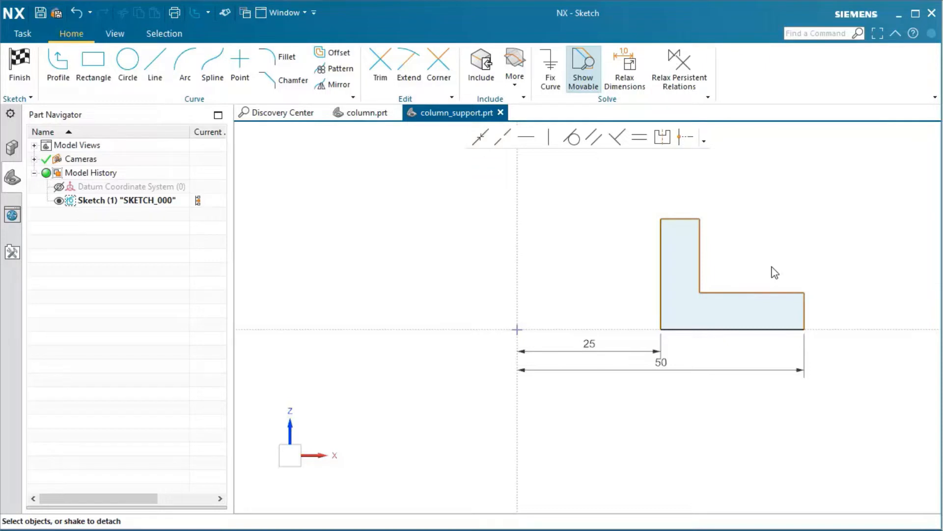
click(776, 292)
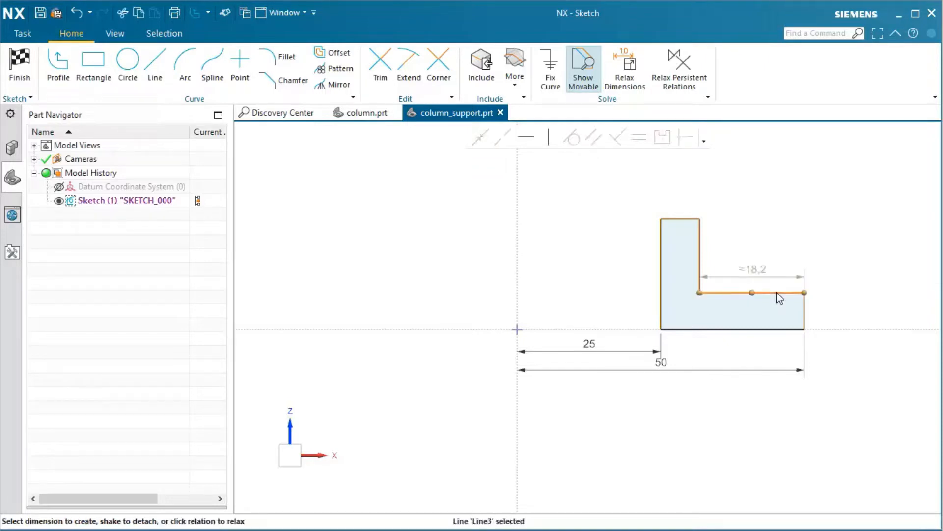
click(805, 293)
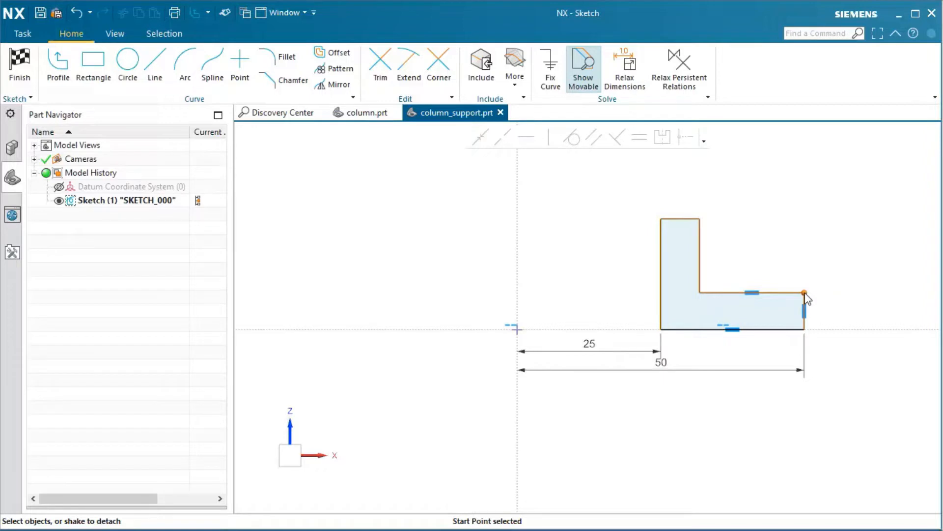
Step: Finish the sketch and revolve the L-shaped profile 360 degrees about the Z axis
click(20, 72)
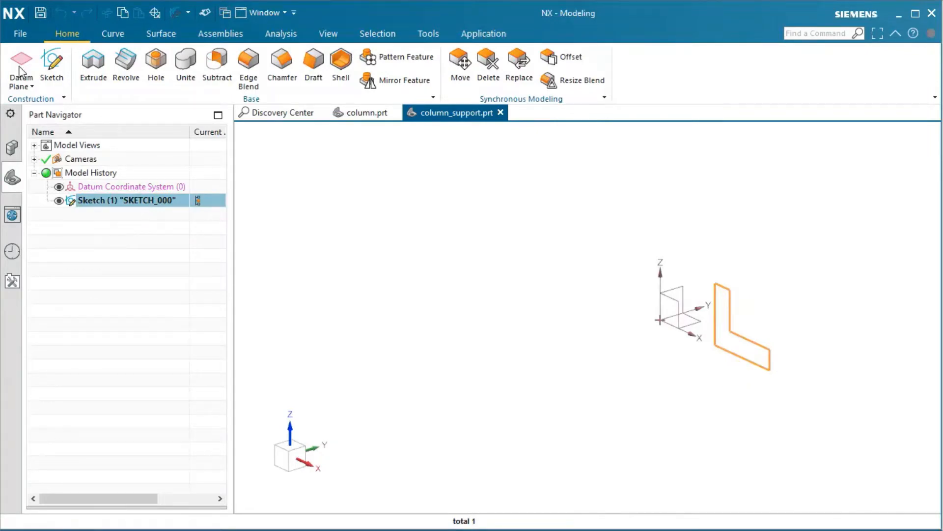
click(124, 66)
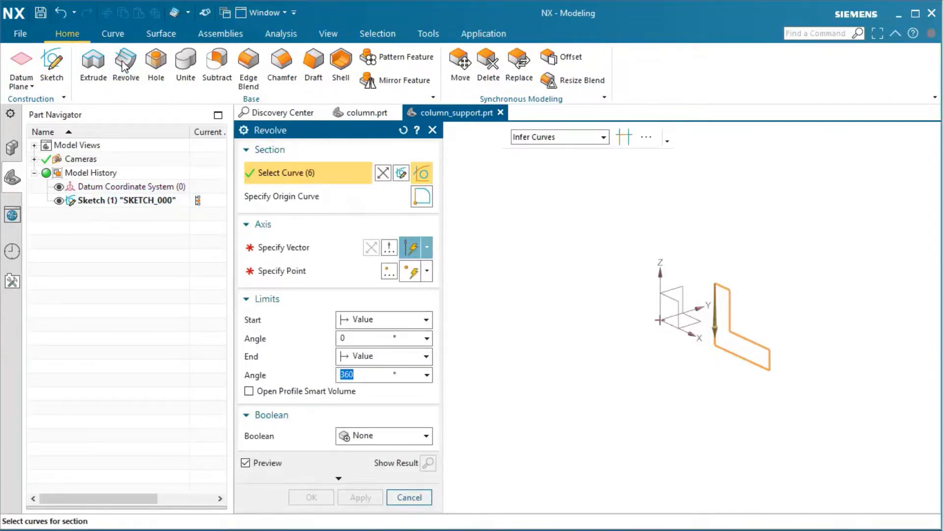
middle_click(124, 67)
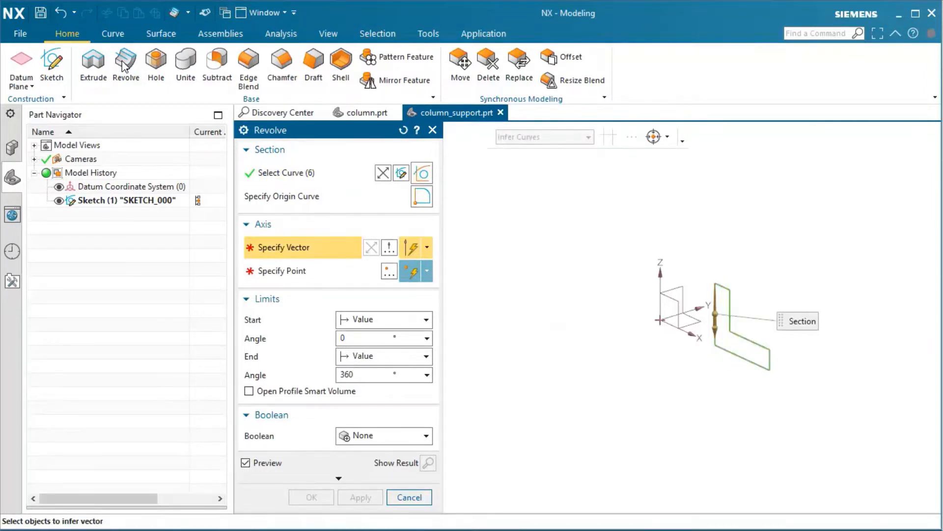
click(661, 278)
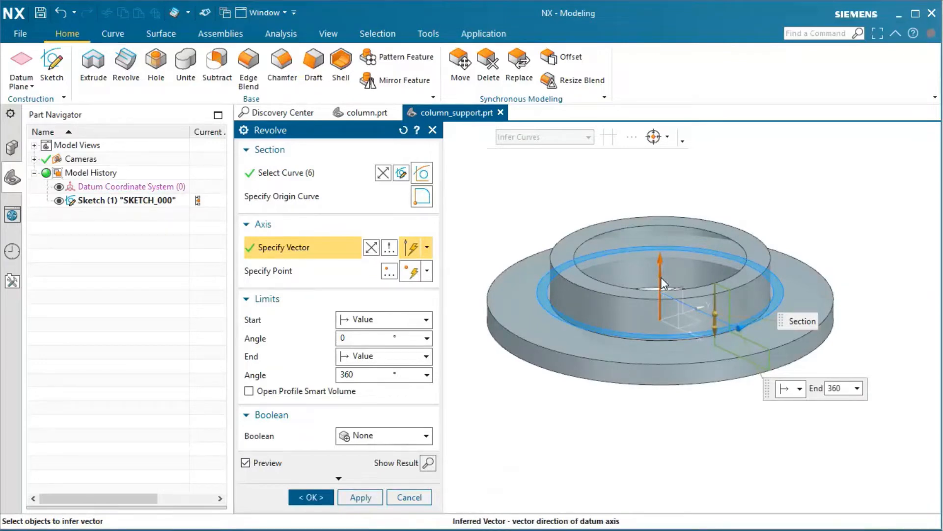
middle_click(661, 277)
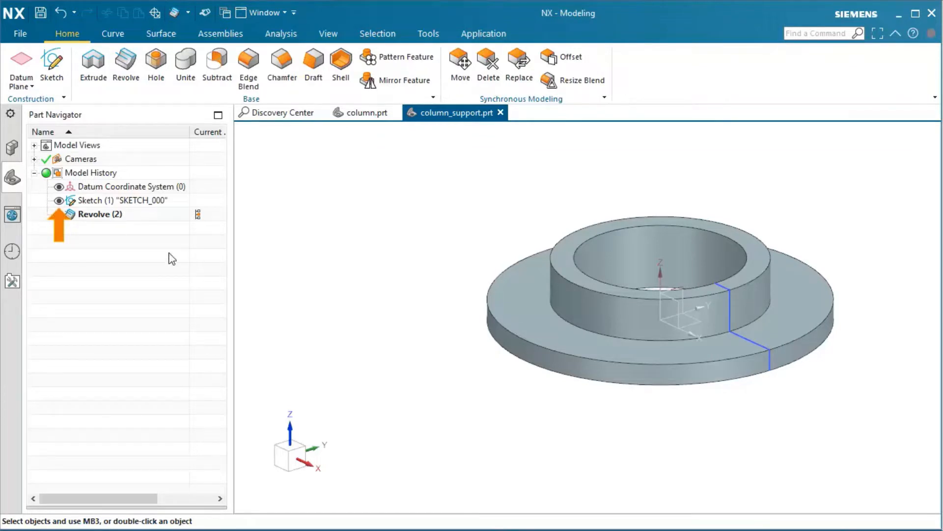
Step: Hide the sketch and the datum coordinate system, and save the part
click(59, 200)
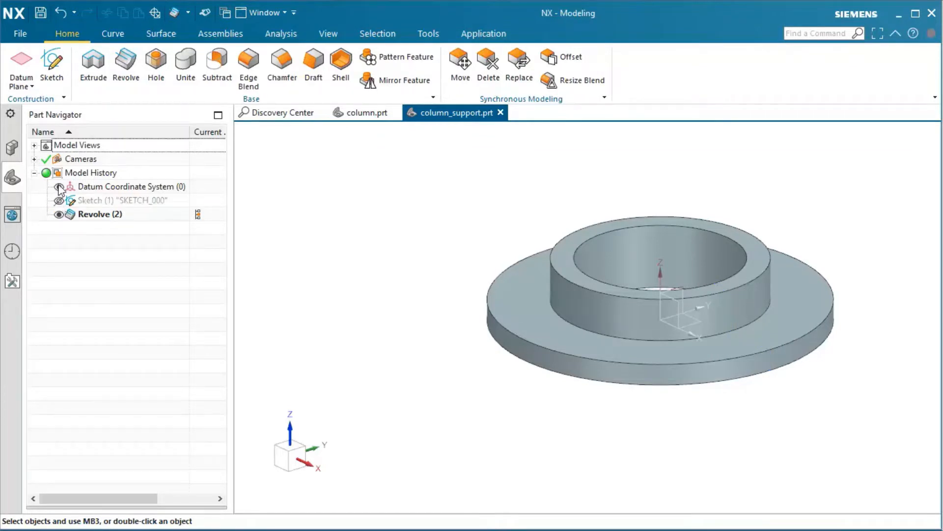
click(59, 186)
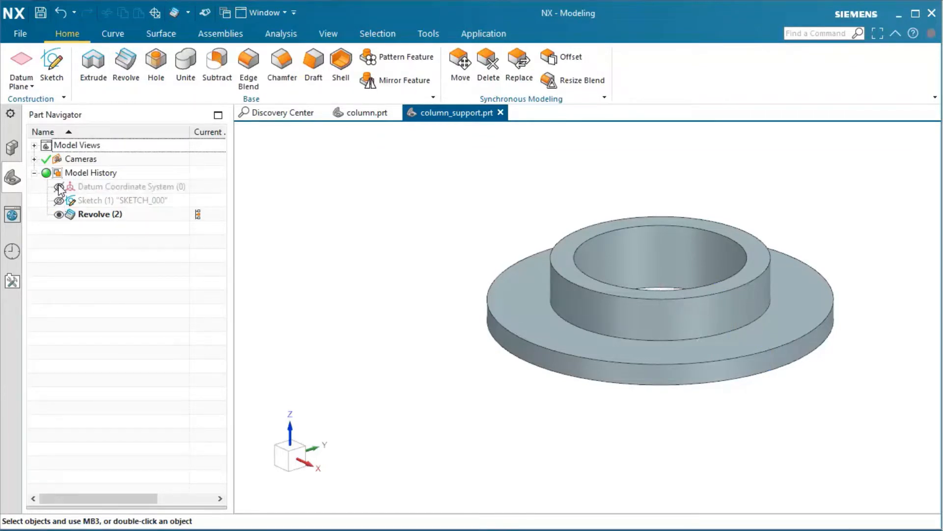
click(42, 14)
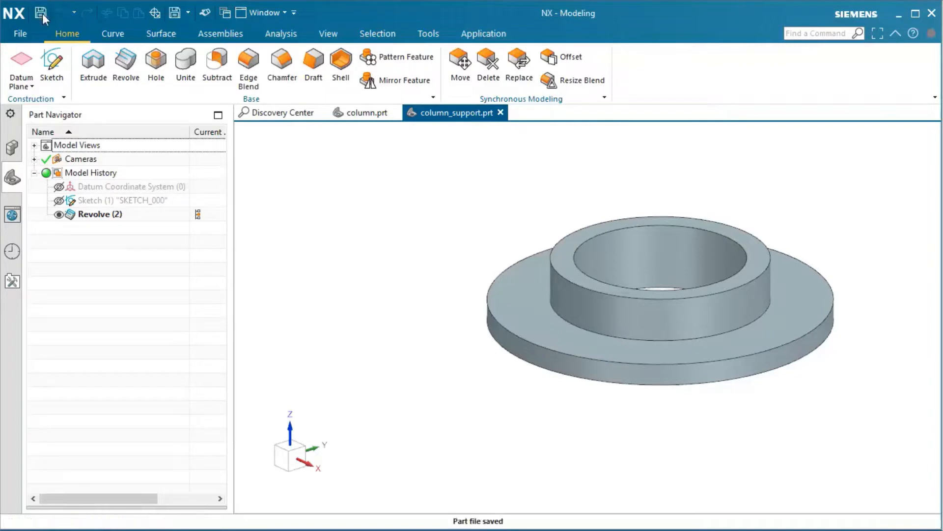
click(12, 252)
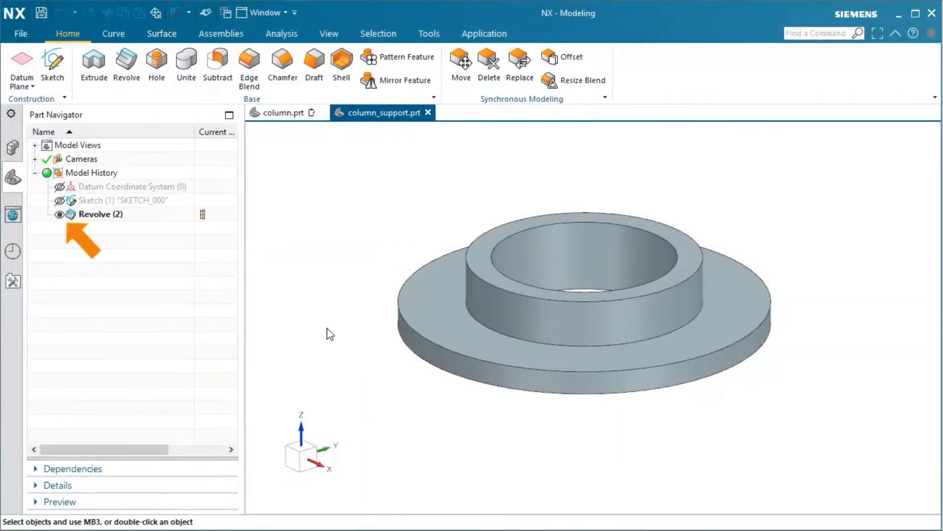
Step: Hide the revolved body, reopen its sketch and dimension the profile's outer vertical edge to 6 mm
click(59, 215)
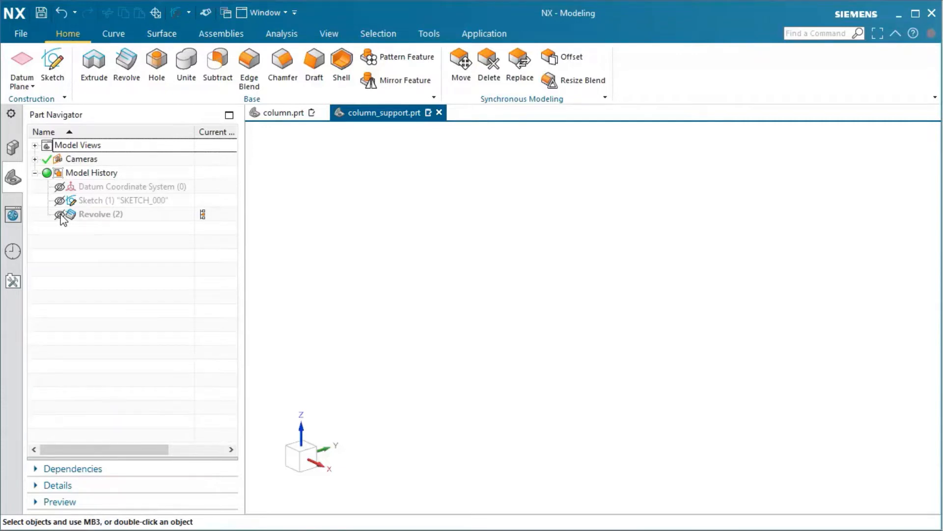
double_click(162, 201)
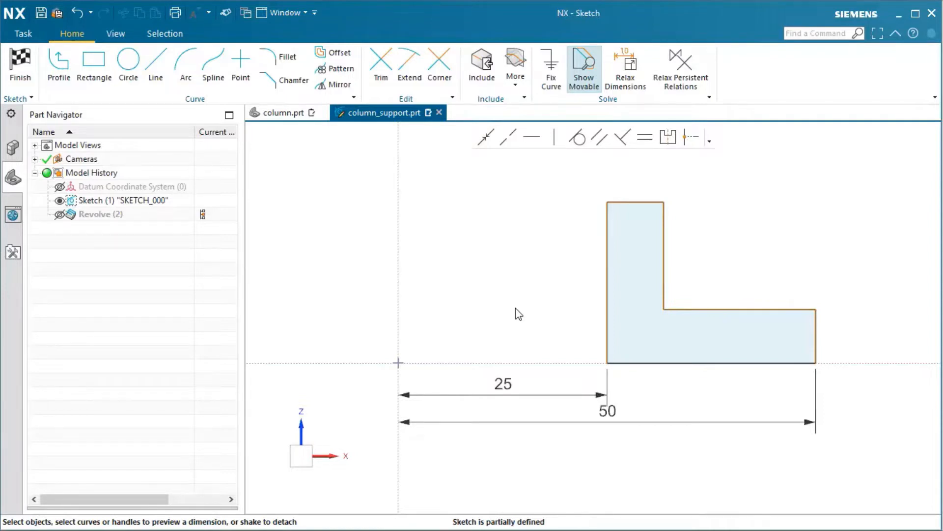
click(816, 348)
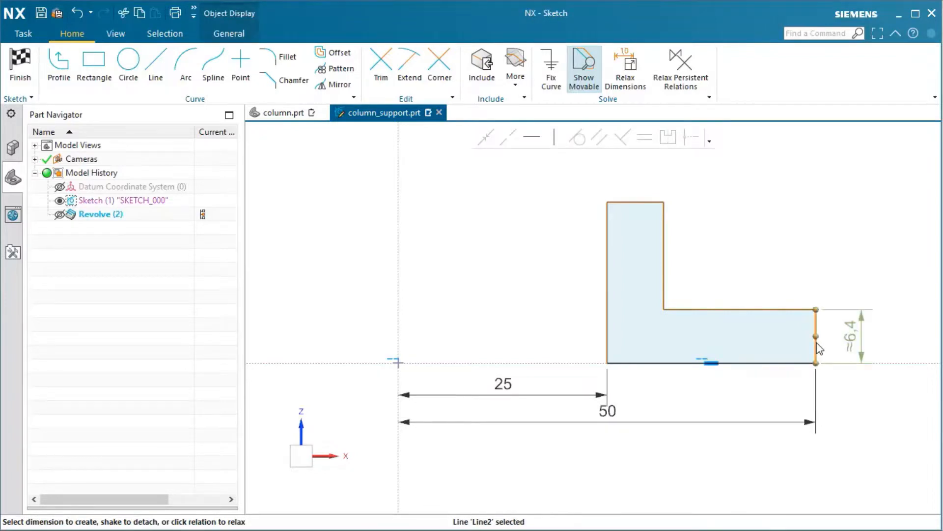
click(850, 339)
text(6)
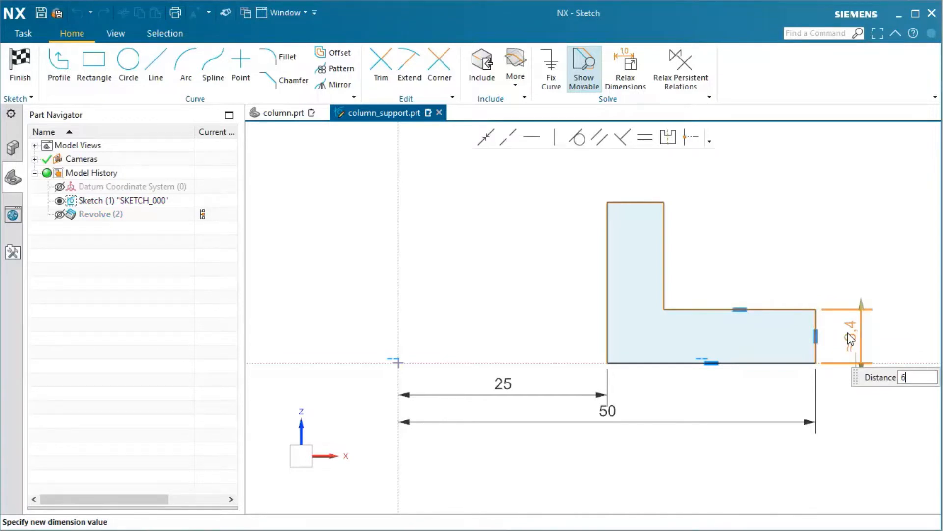
key(Return)
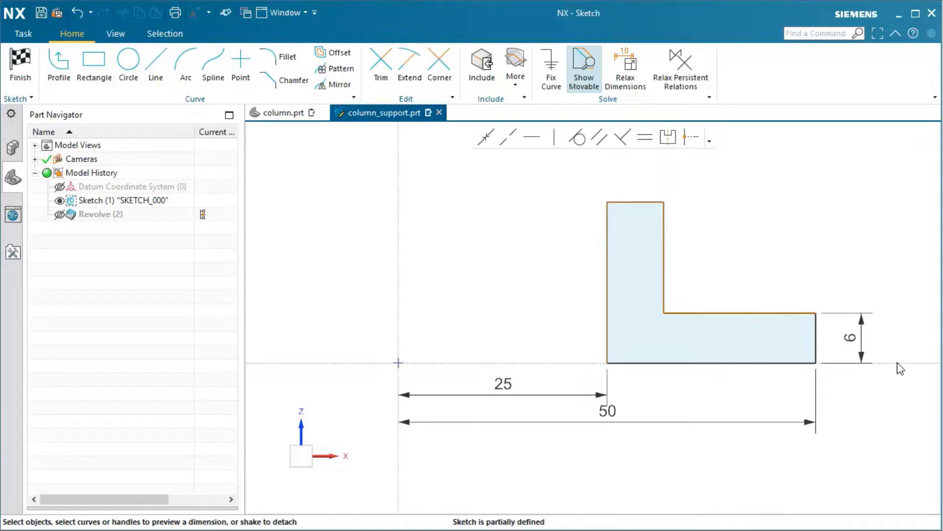
Step: Dimension the L-profile's overall height from the horizontal axis to its upper edge at 25 mm
click(652, 202)
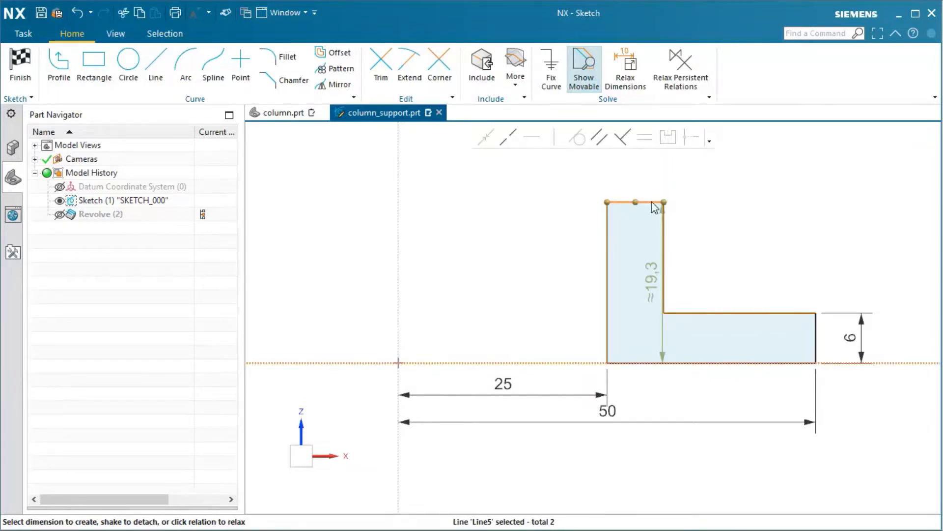
drag(661, 271, 894, 277)
text(25)
key(Return)
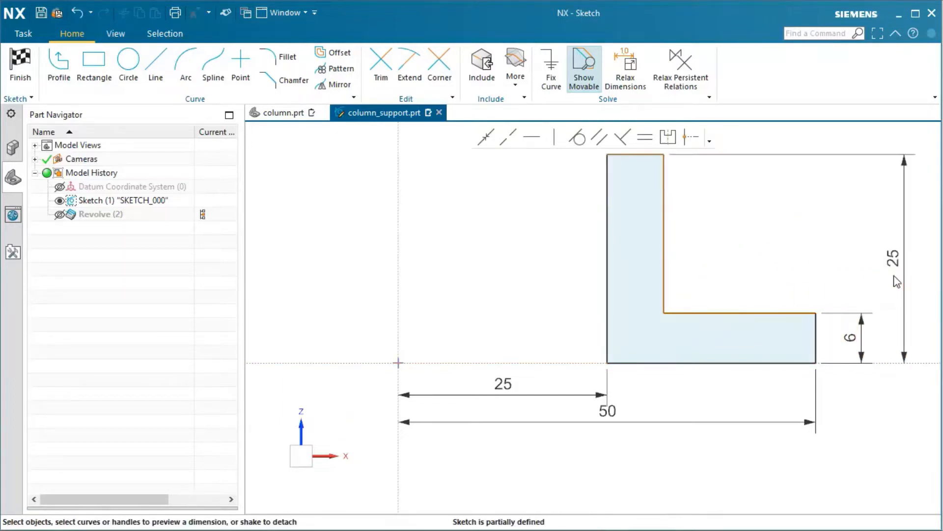
shift+middle_drag(874, 463, 876, 497)
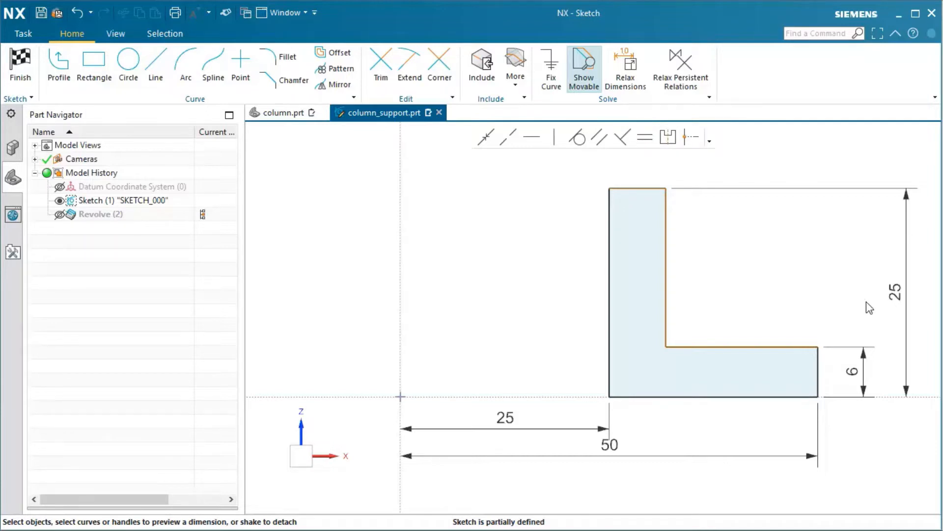
Step: Make the L-profile's short upper edge and its outer vertical edge equal in length
click(652, 189)
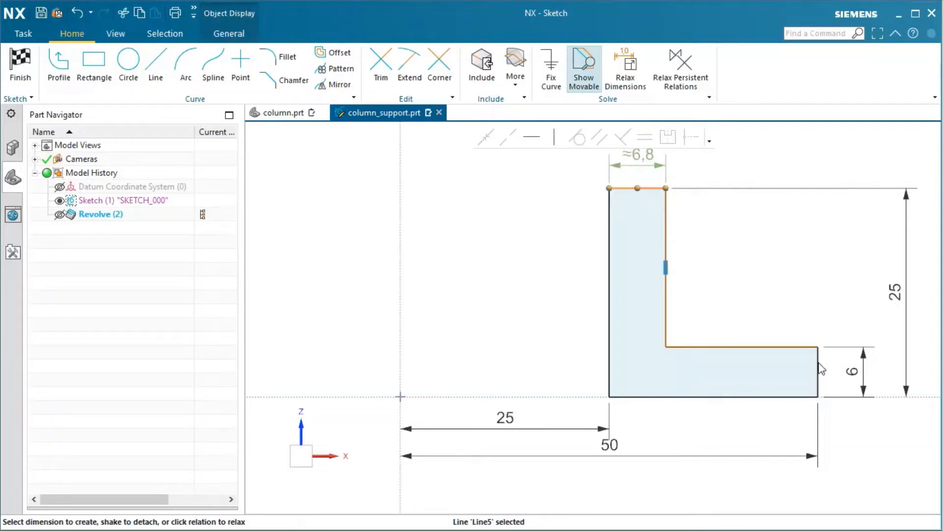
click(819, 369)
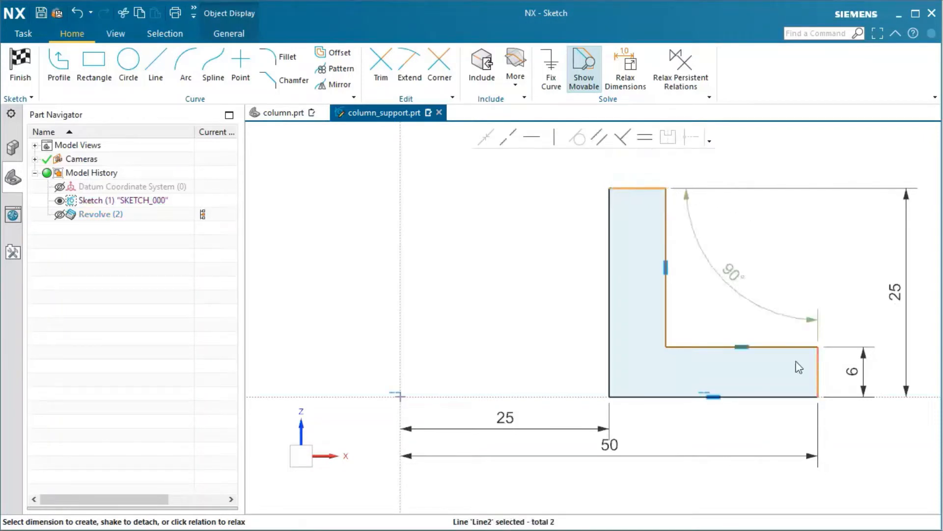
click(645, 138)
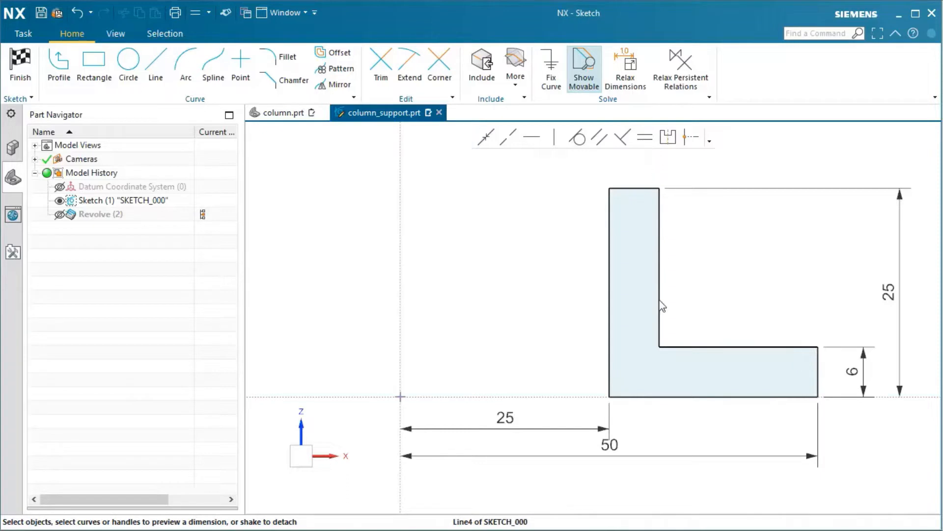
Step: Relax the vertical relation of the inner upright edge, move the inner corner outward along the flange, and undo both changes
click(660, 347)
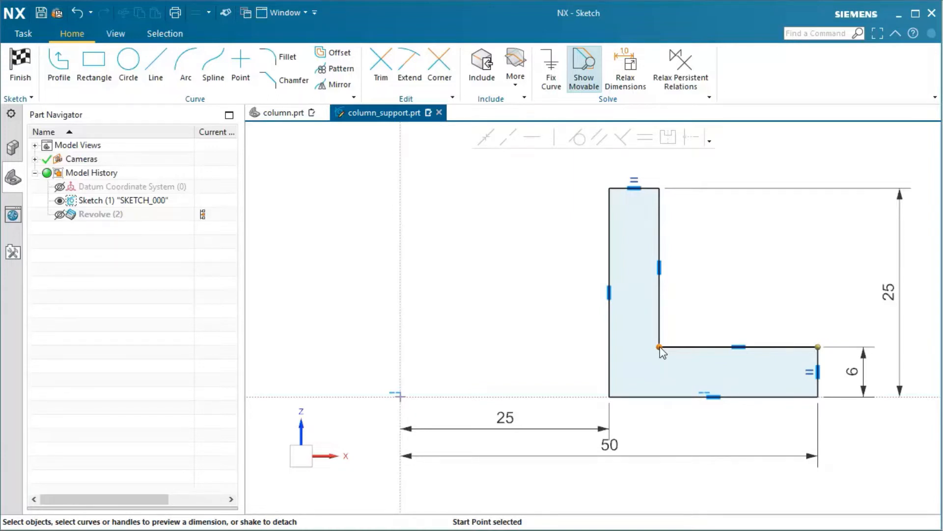
click(660, 267)
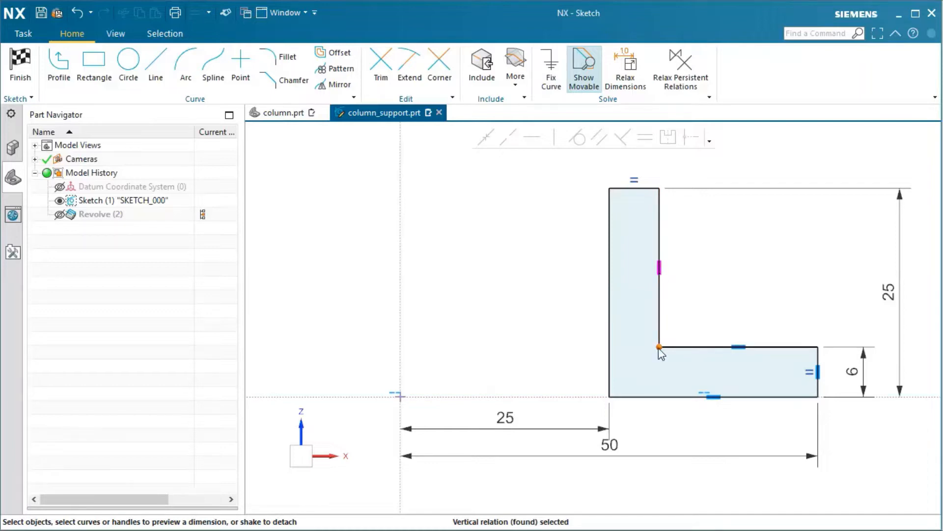
drag(659, 346, 705, 347)
key(ctrl+z)
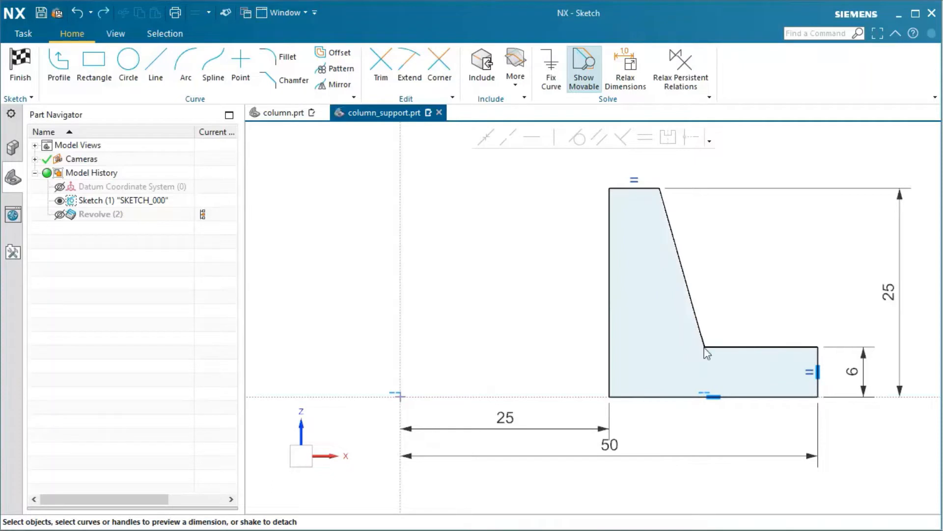
key(ctrl+z)
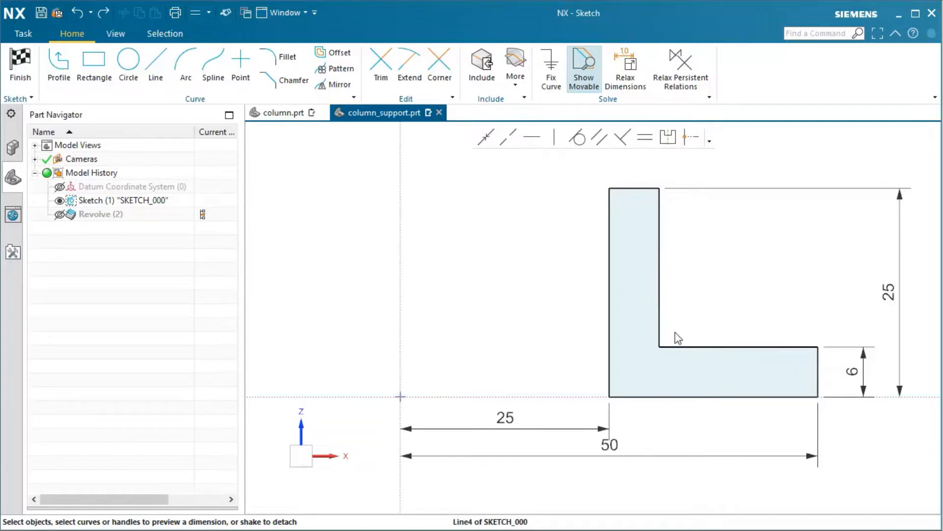
Step: Set the angle between the inner upright edge and the flange's upper edge to 92°, and undo that change
click(659, 252)
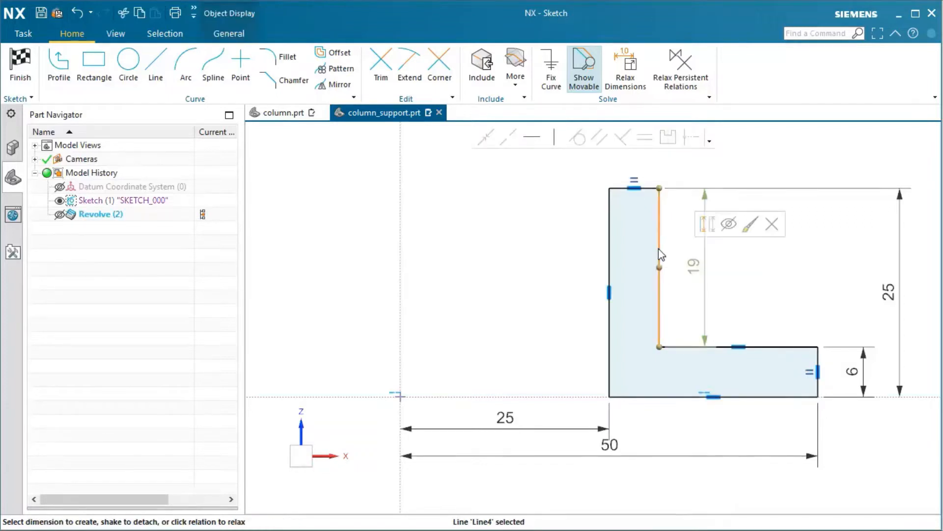
click(716, 347)
click(716, 347)
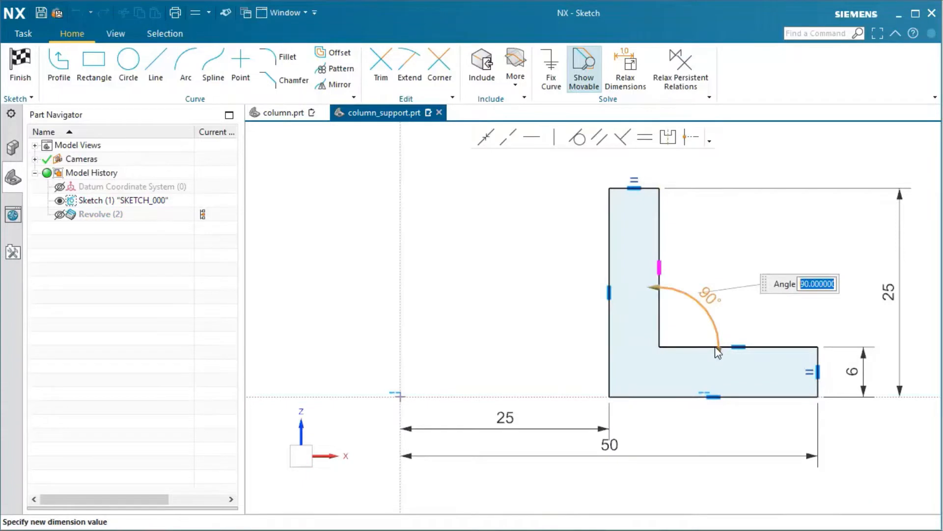
text(92)
key(Return)
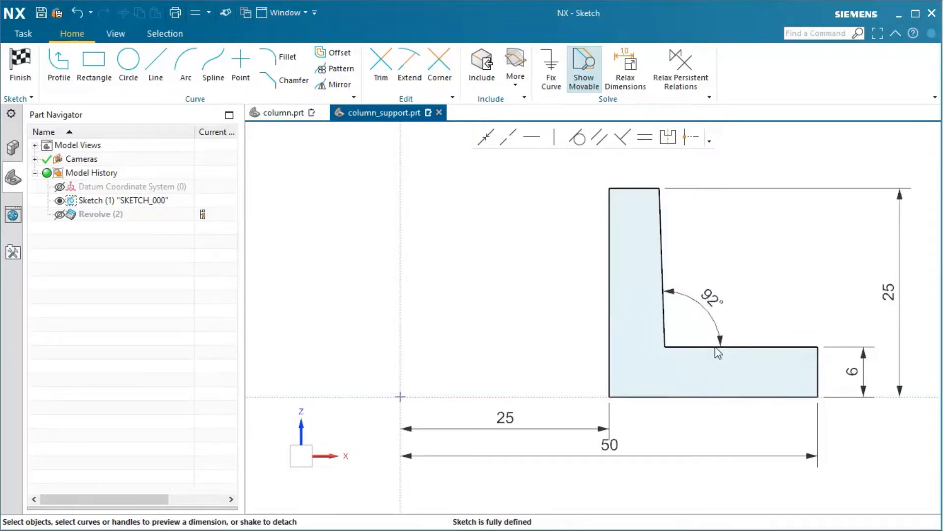
key(ctrl+z)
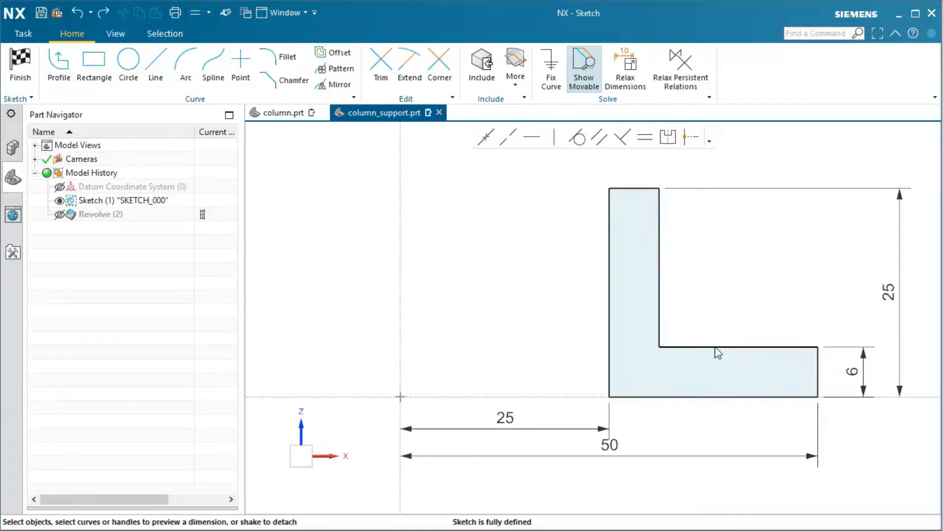
Step: Finish the profile sketch and display only the revolved body
click(20, 79)
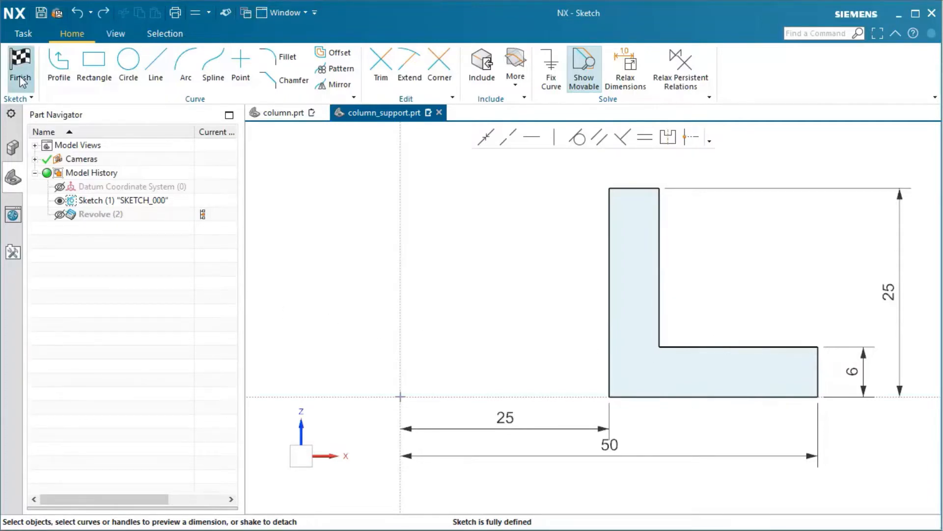
click(60, 214)
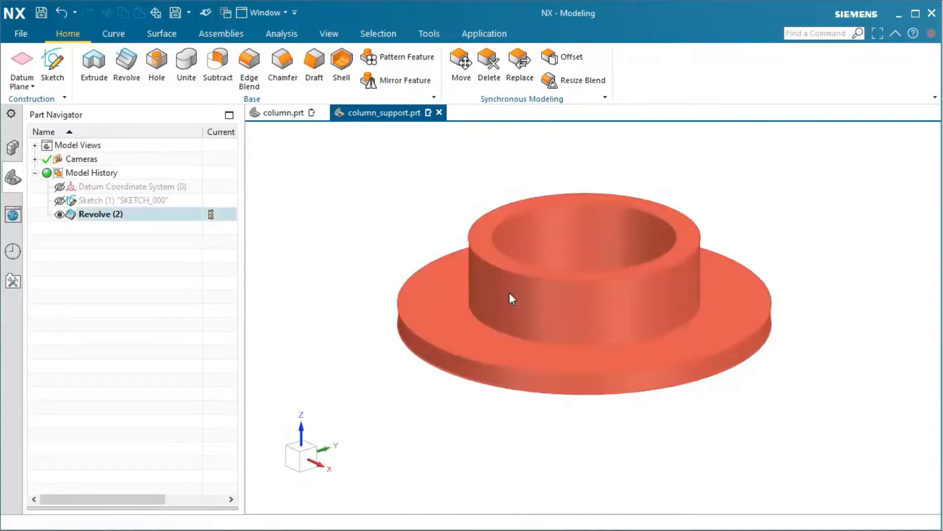
Step: Select the solid body of the revolve and change its display colour to dark grey from the palette's grey row
click(509, 292)
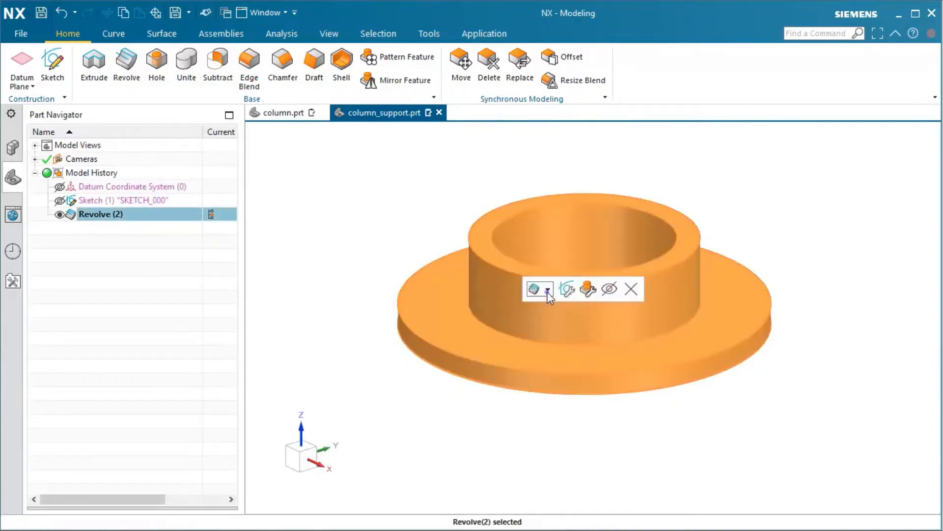
click(547, 291)
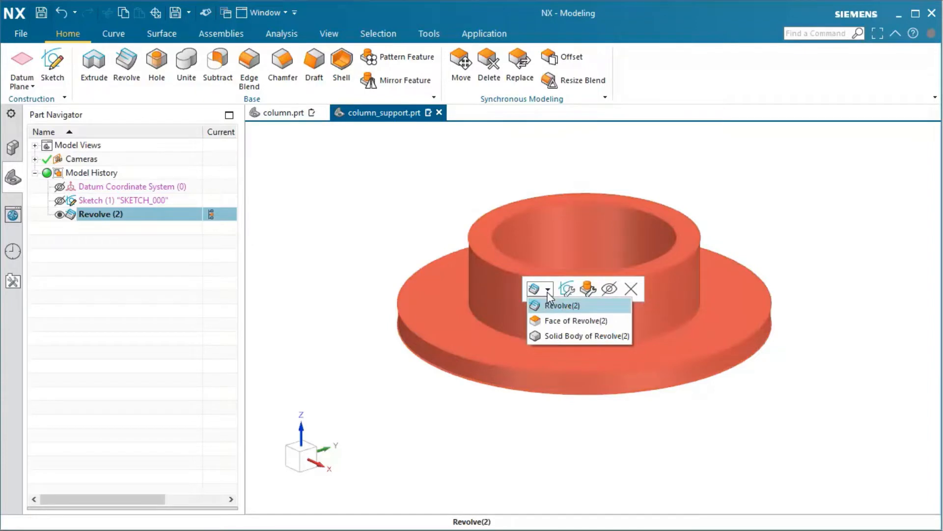
right_click(559, 336)
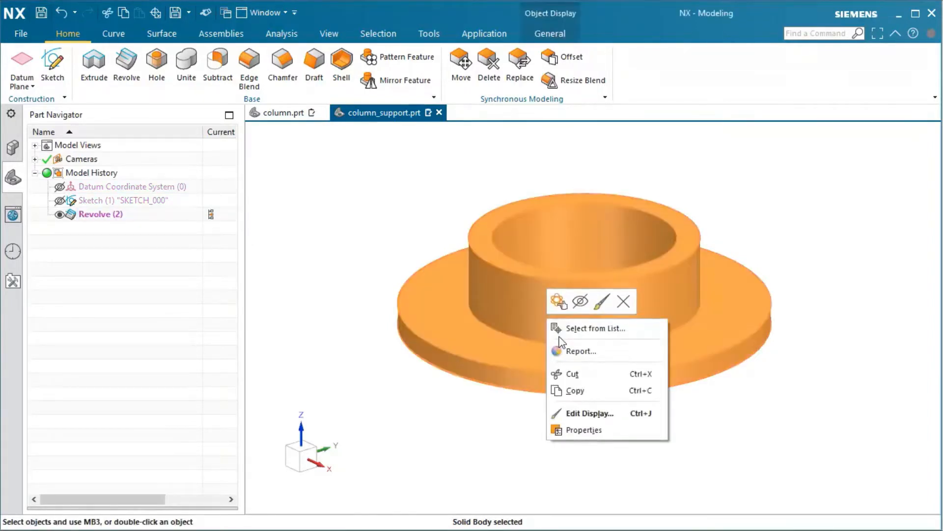
click(602, 303)
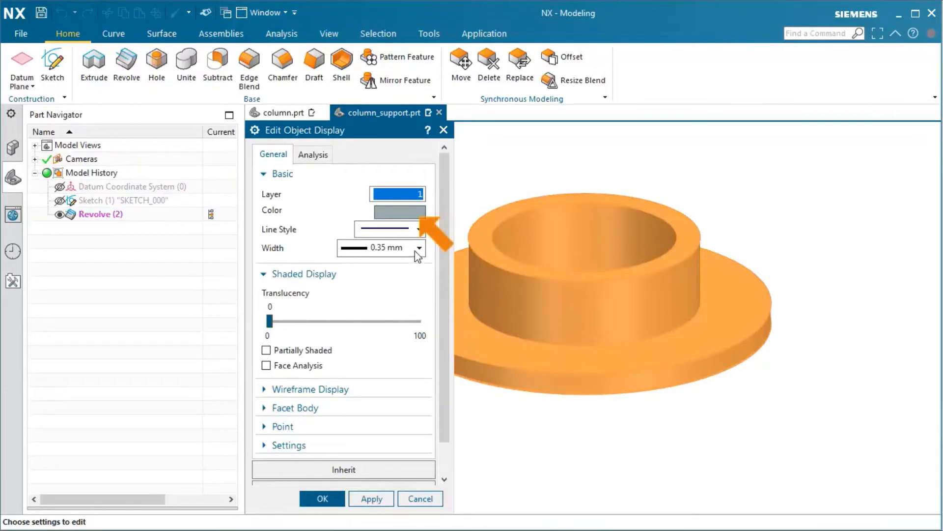
click(403, 213)
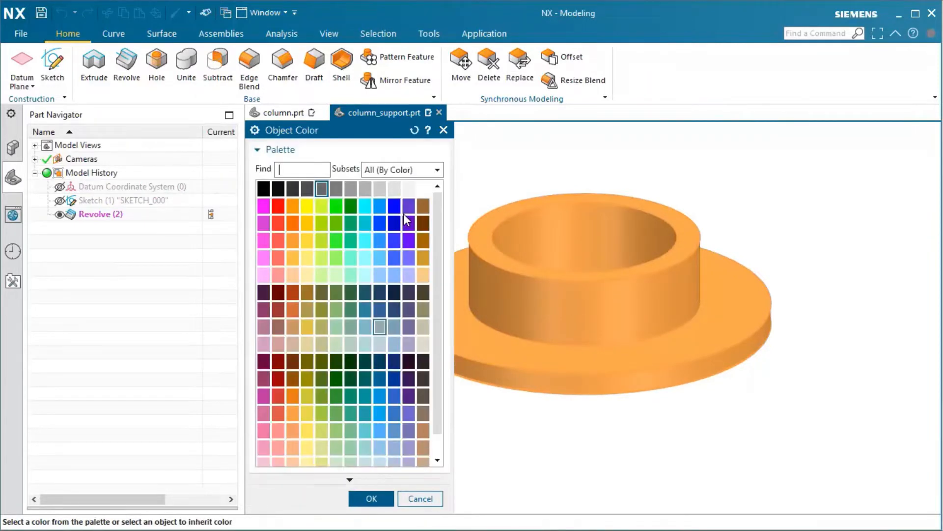
click(321, 188)
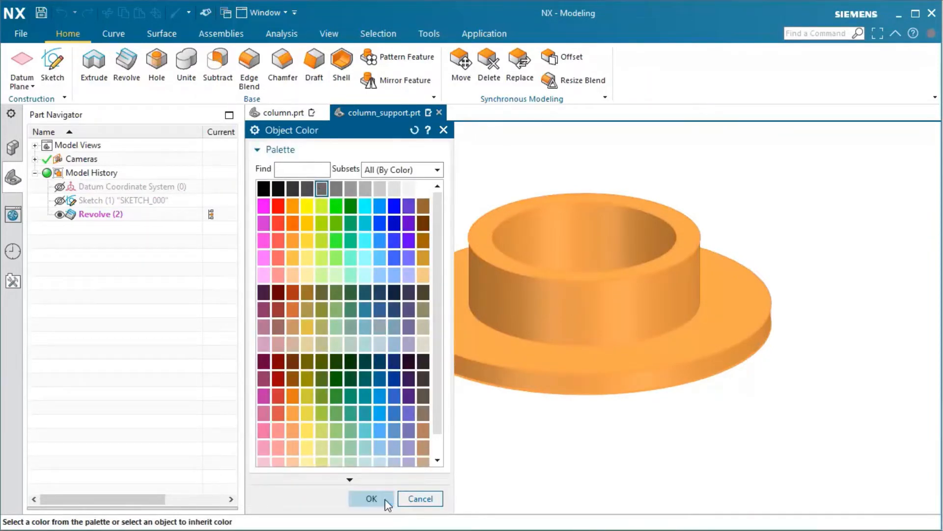
click(371, 499)
click(339, 499)
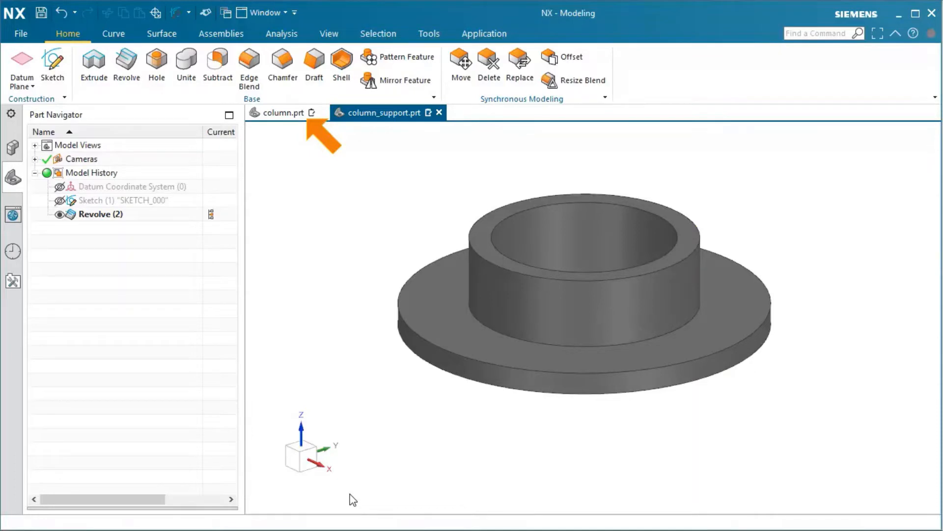
Step: Switch to column.prt, reopen the column's sketch and delete the inner circle's diameter dimension
click(283, 118)
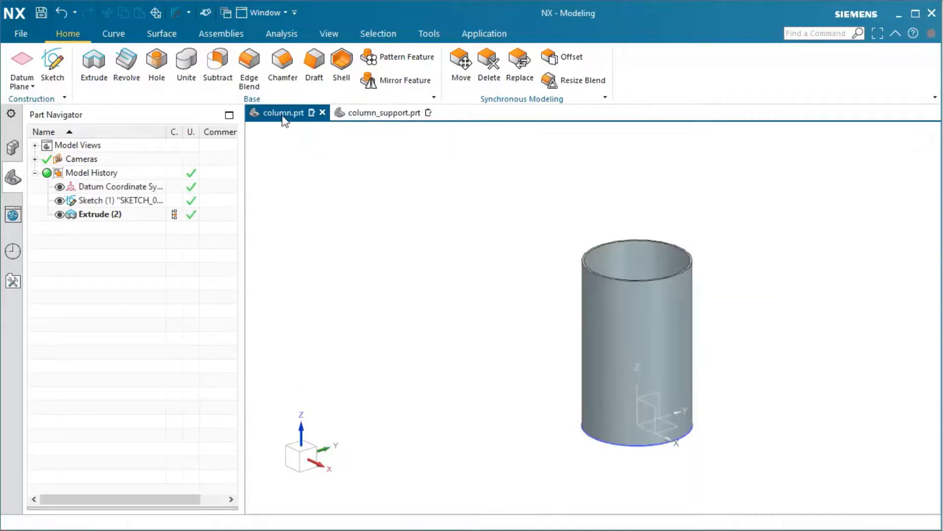
double_click(114, 201)
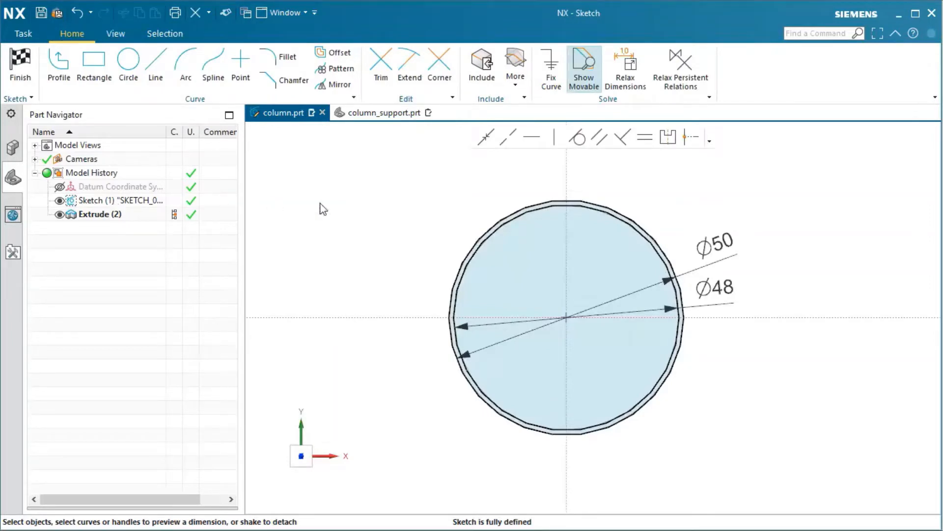
right_click(716, 300)
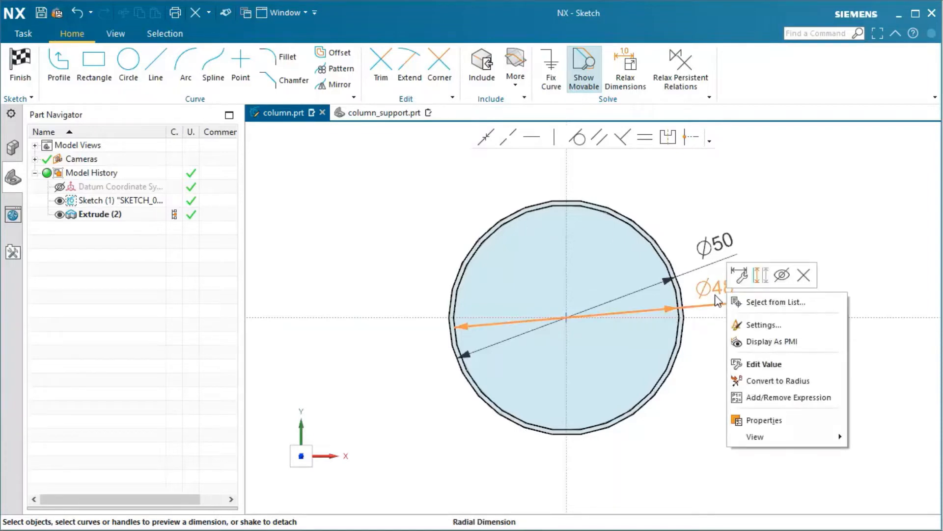
click(804, 275)
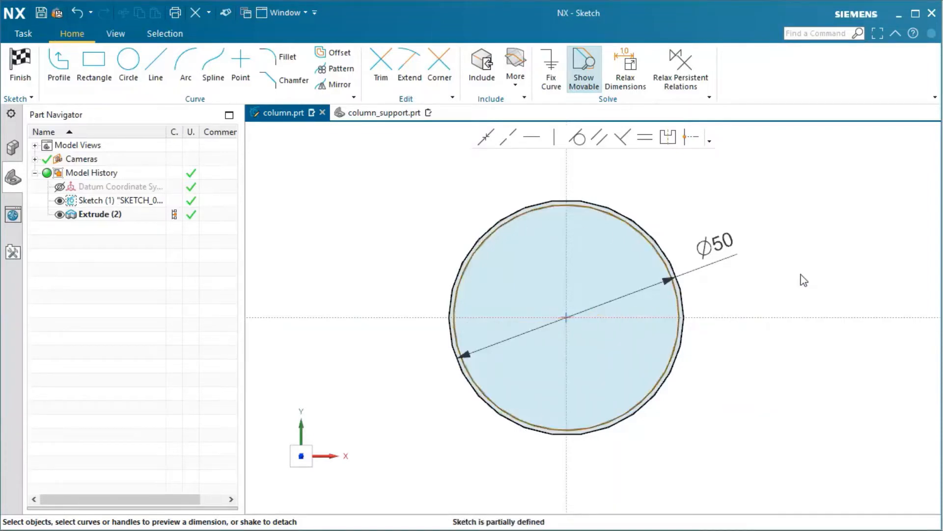
Step: Dimension the horizontal wall thickness between the two circles at 1.5 mm and finish the sketch
click(671, 366)
click(670, 367)
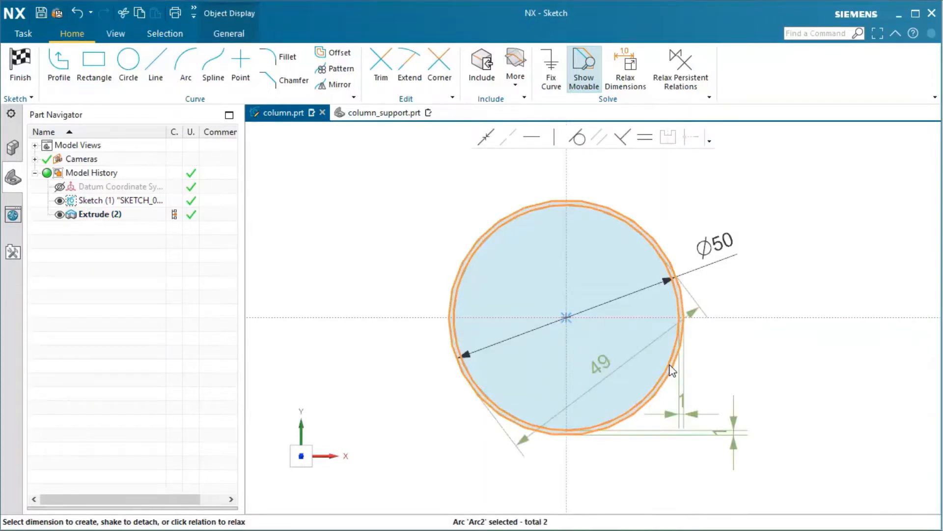
click(687, 421)
text(1.5)
key(Return)
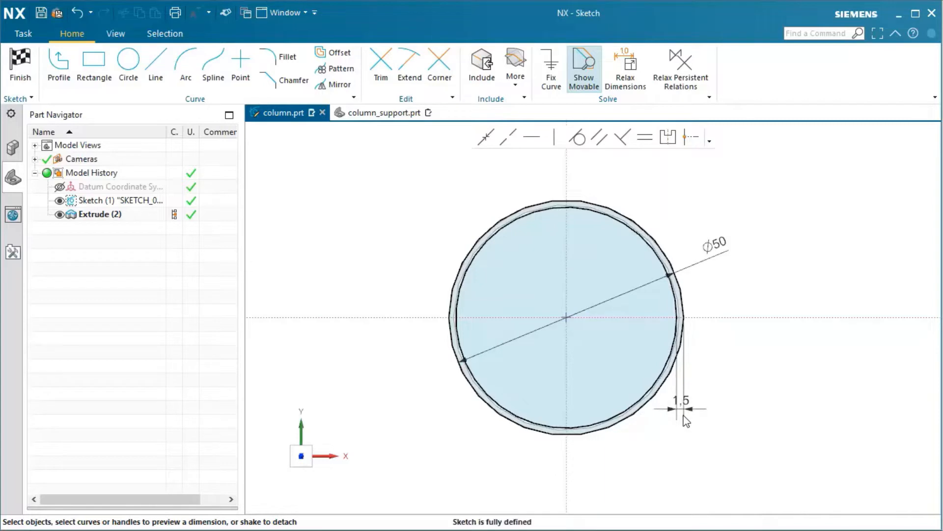
click(18, 74)
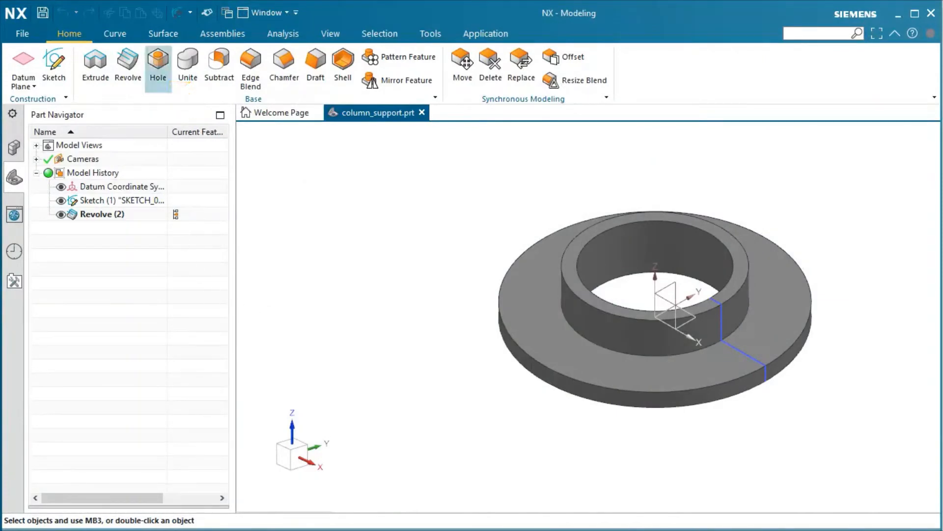
Step: In column_support.prt, create a simple ISO M8 screw clearance hole through the body at the midpoint of the flange's upper sketch line
click(158, 66)
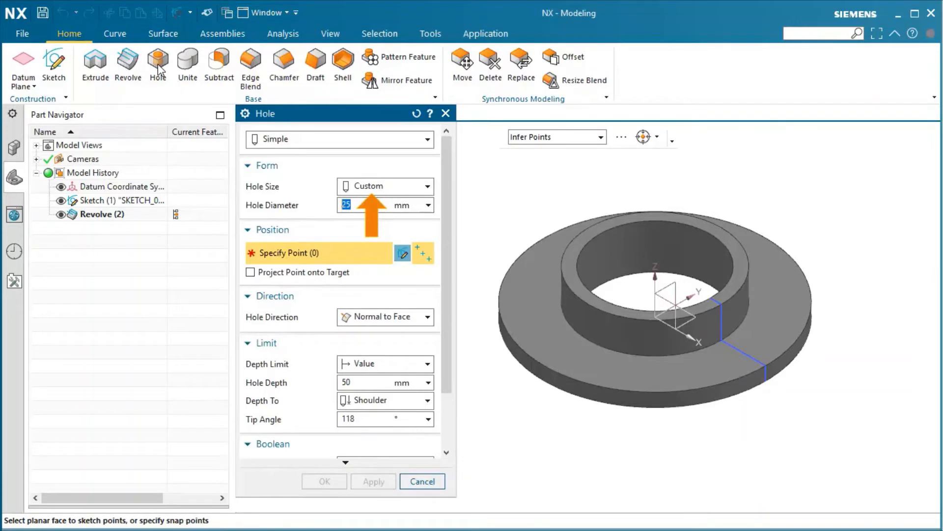
click(428, 187)
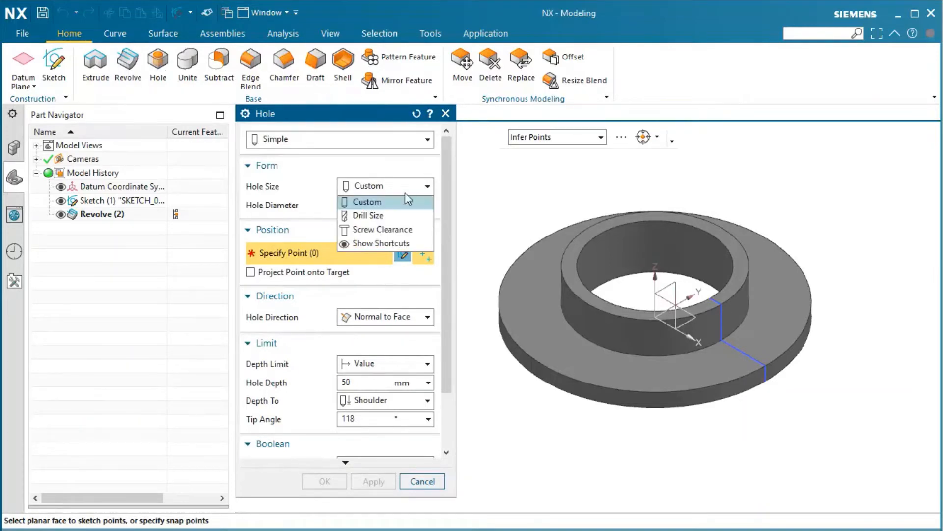
click(390, 229)
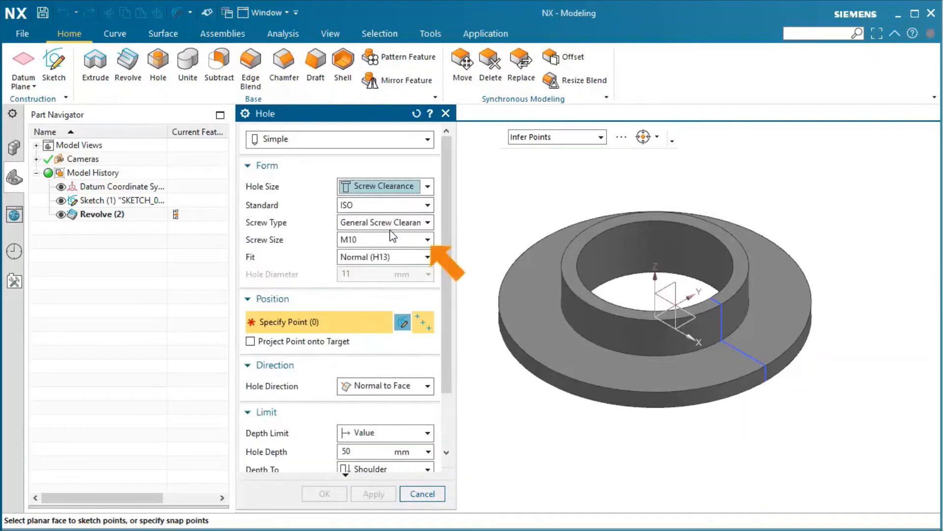
click(428, 239)
click(403, 253)
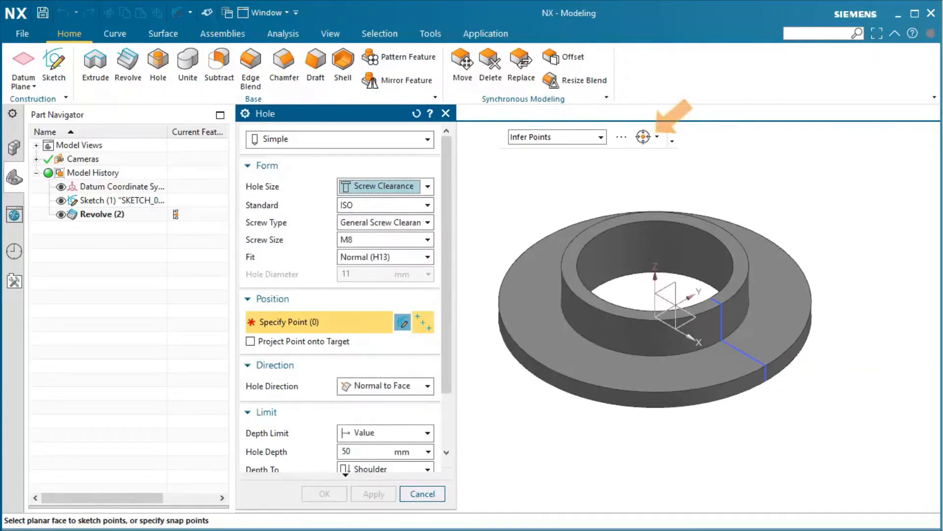
click(657, 137)
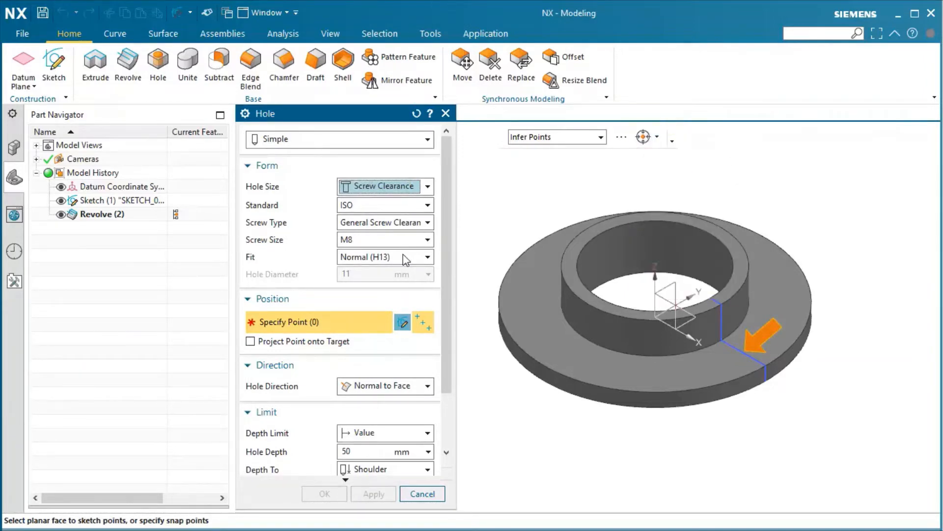
click(744, 353)
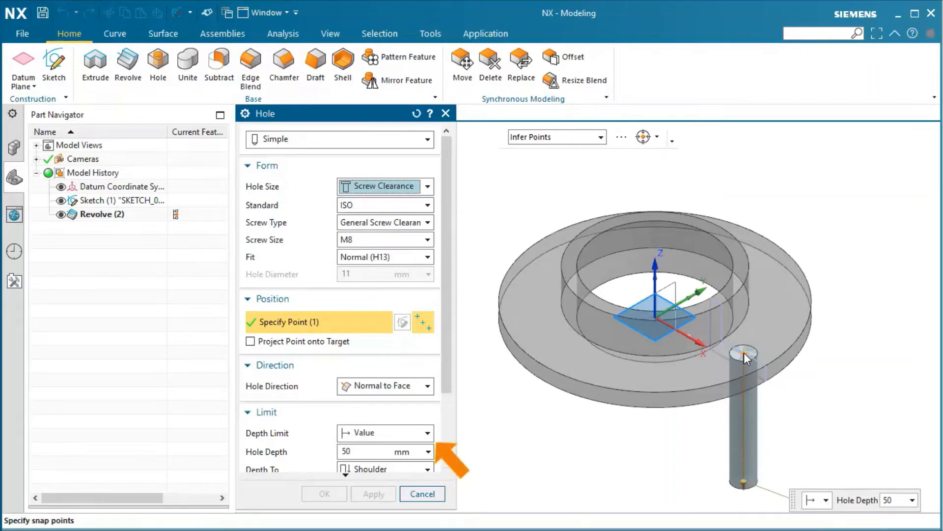
click(428, 433)
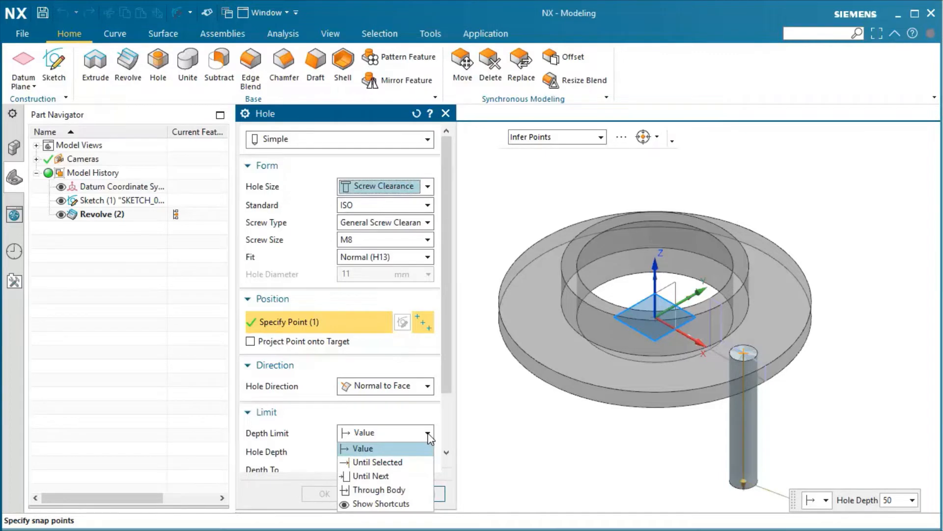
click(413, 490)
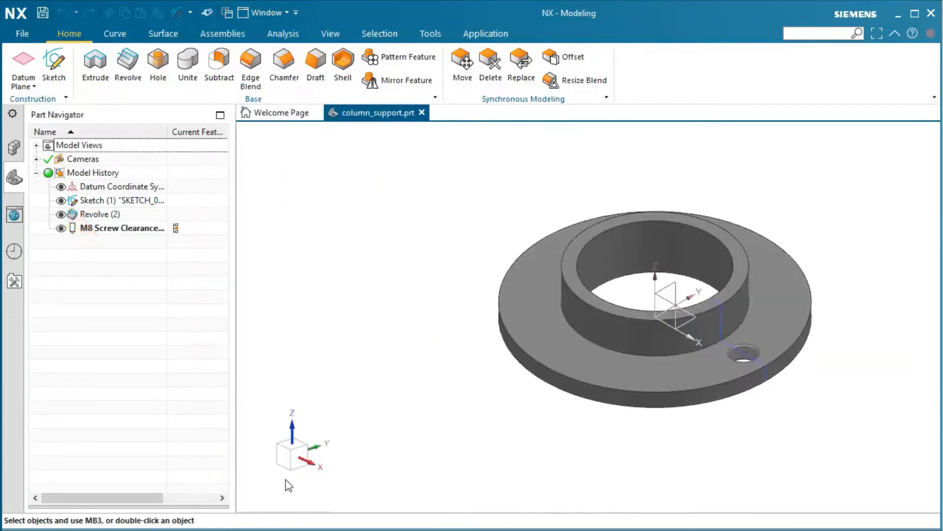
Step: Hide the support's sketch and start a circular feature pattern of the M8 hole about the datum Z axis
click(61, 201)
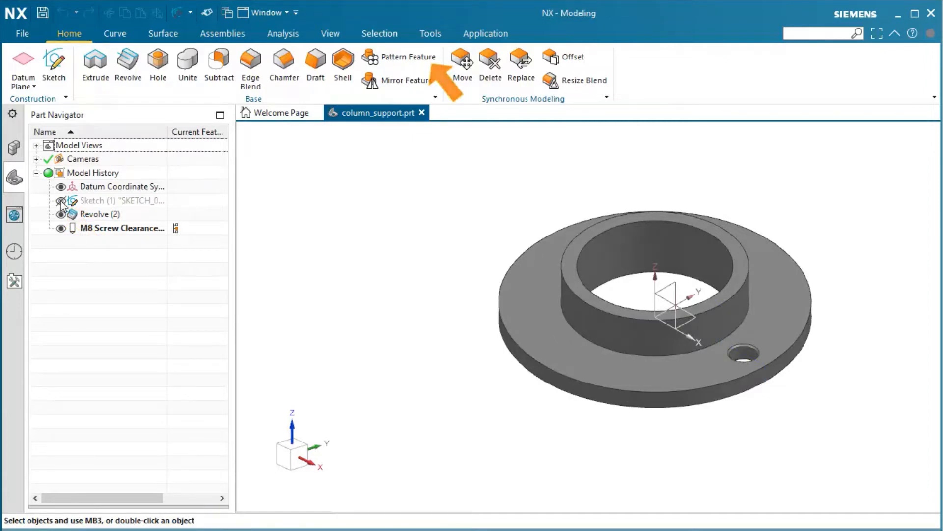
click(409, 58)
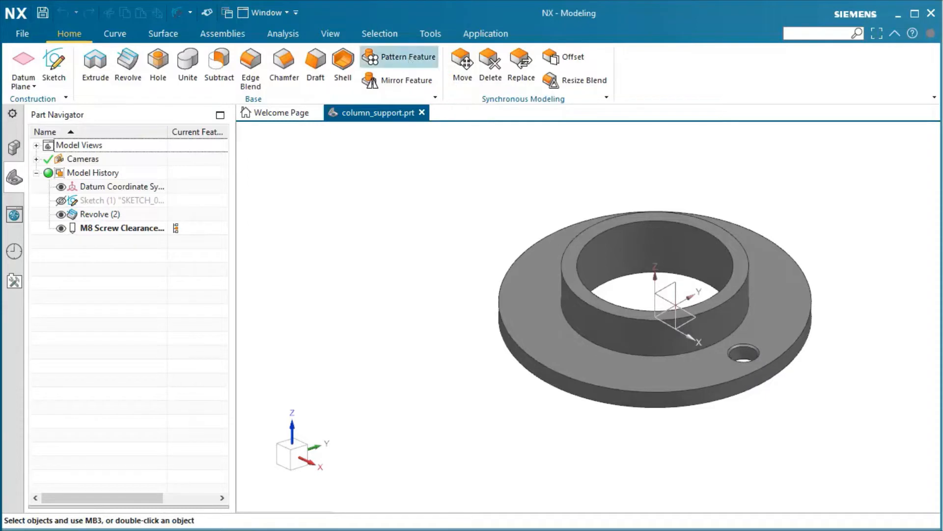
click(744, 352)
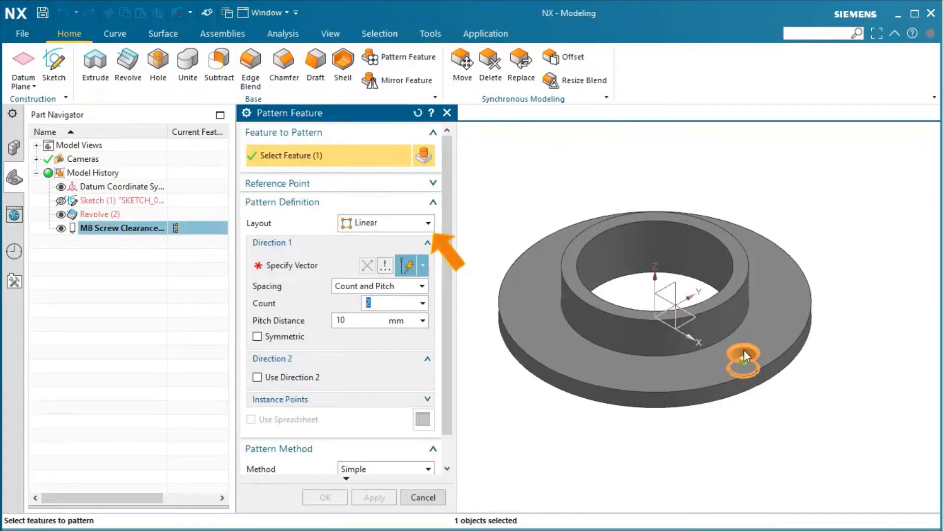
click(428, 223)
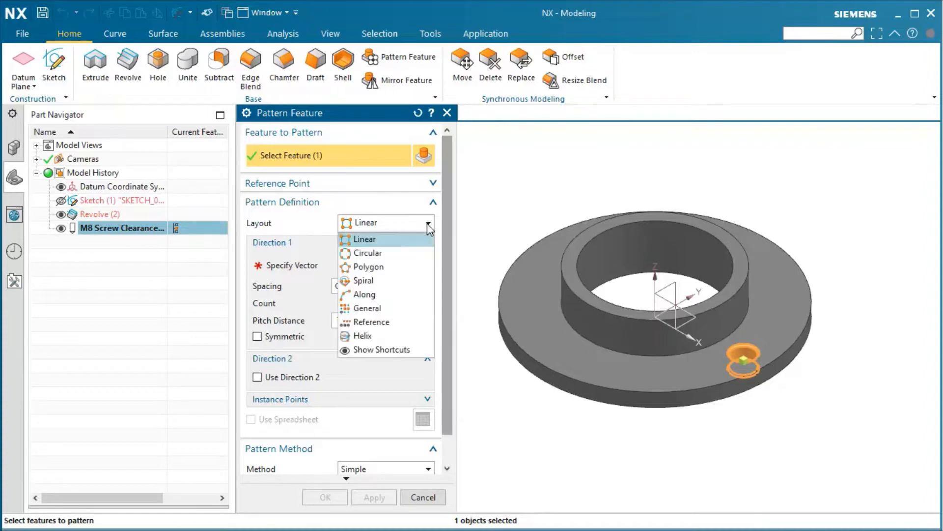
click(385, 253)
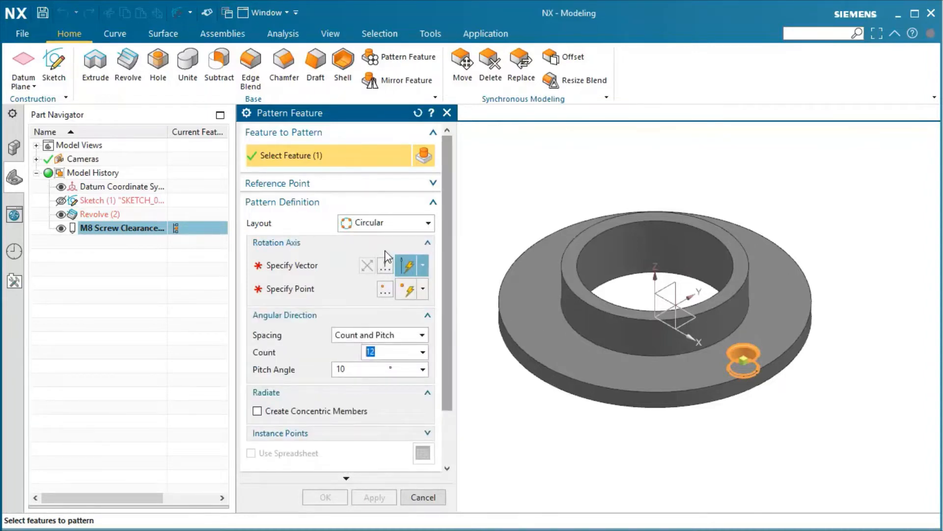
middle_click(385, 250)
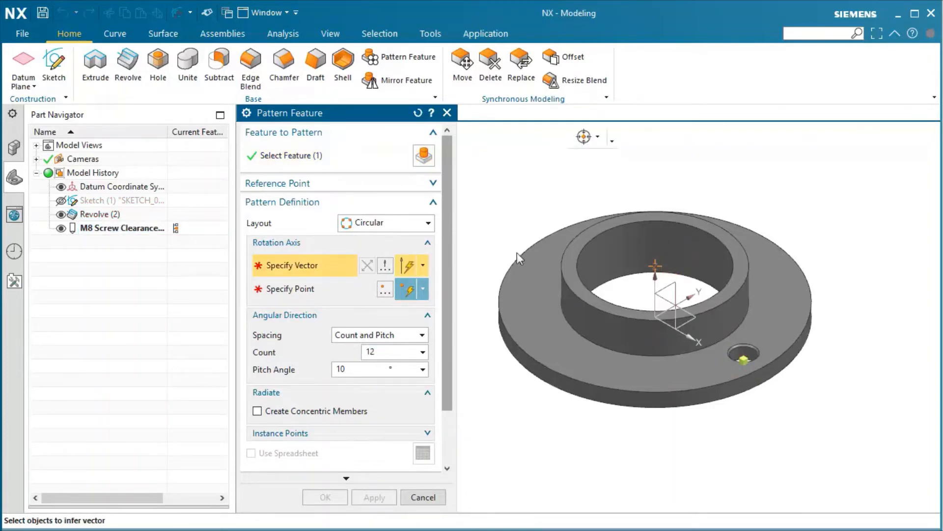
click(657, 286)
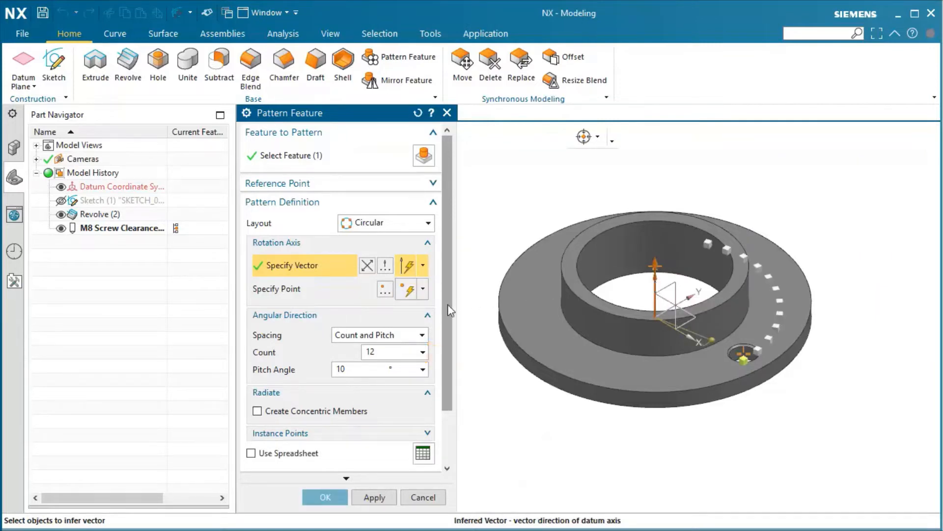
Step: Space the hole pattern by count and span with 3 instances over 360° and create it
click(422, 336)
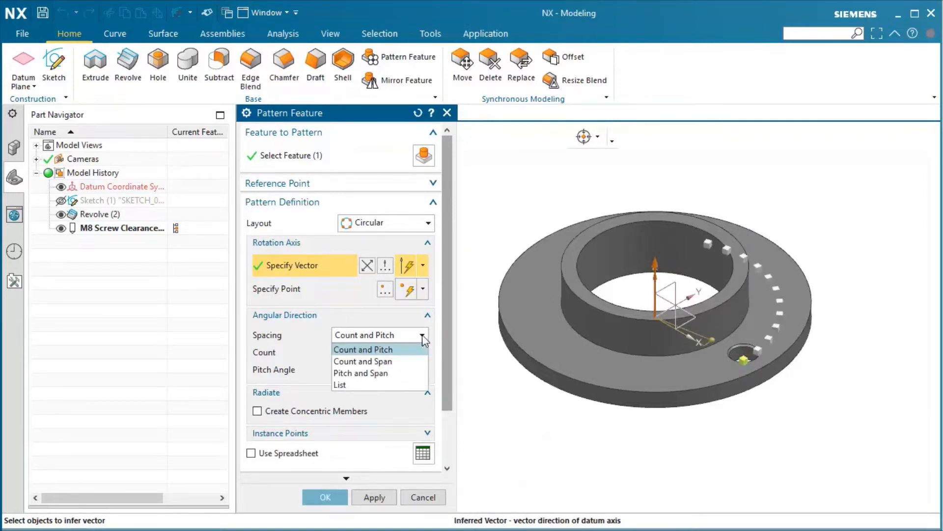
click(396, 361)
key(Tab)
text(3)
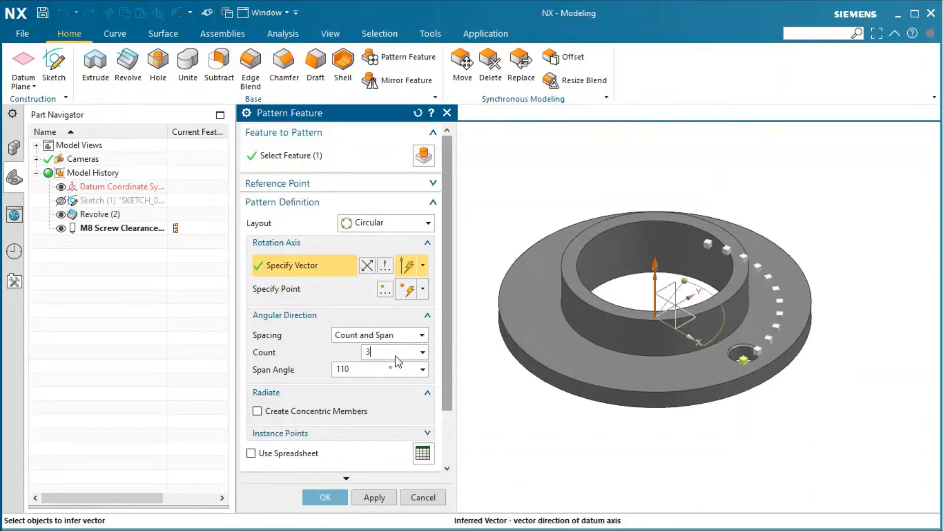
double_click(370, 369)
text(360)
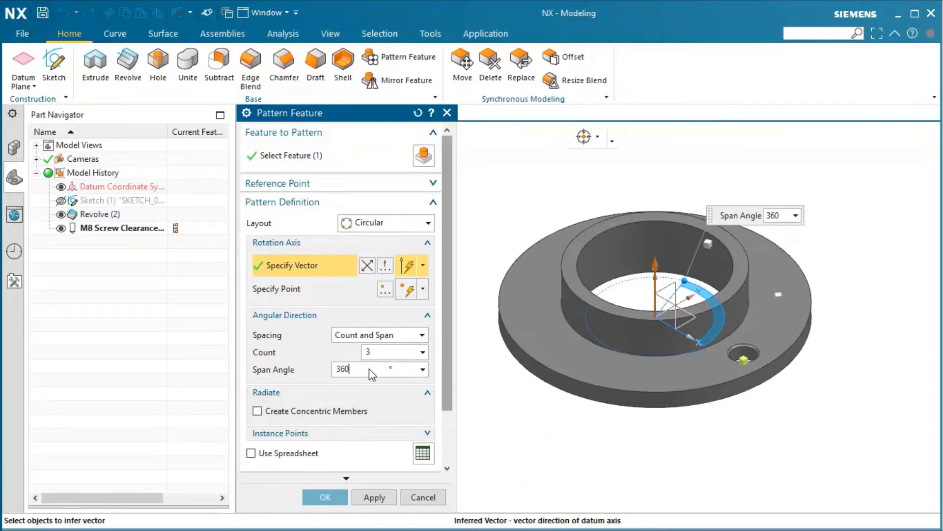
middle_click(370, 369)
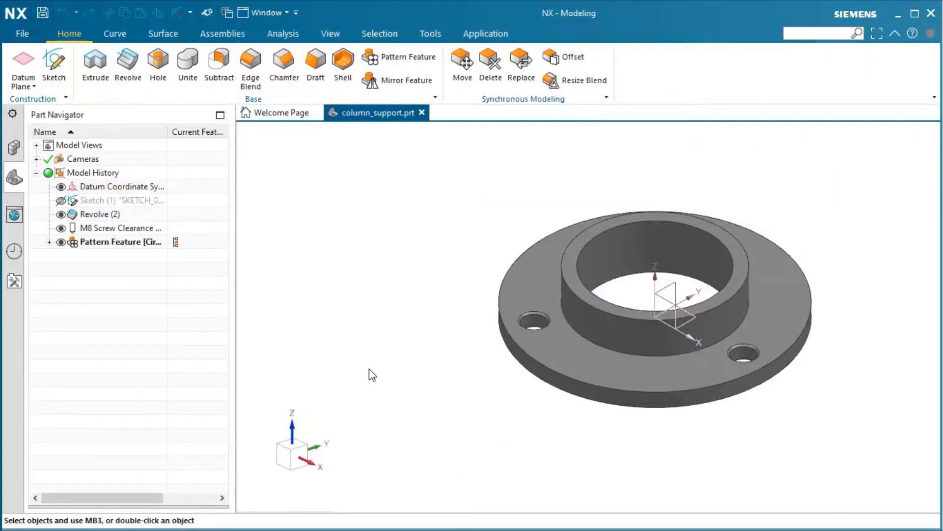
Step: Blend the edge where the collar meets the flange's upper face with a 1.5 mm radius
middle_drag(870, 263, 873, 298)
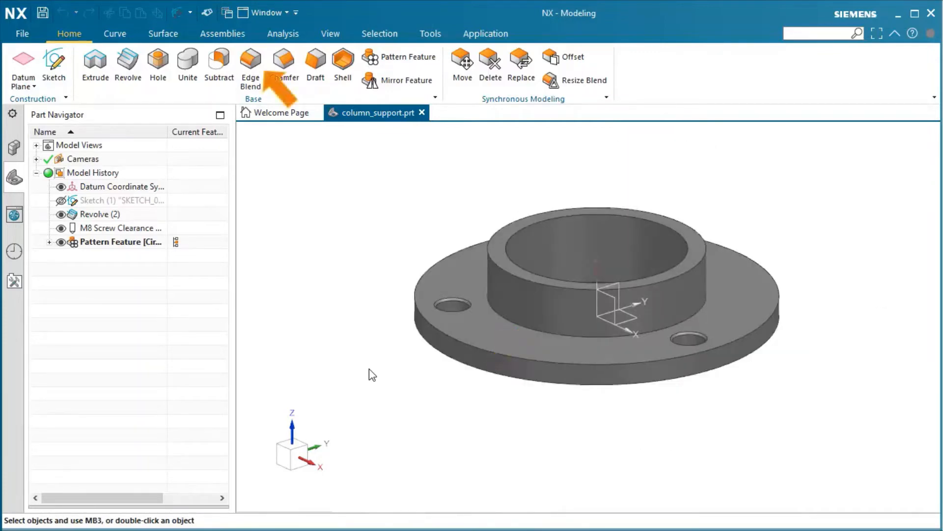
click(250, 63)
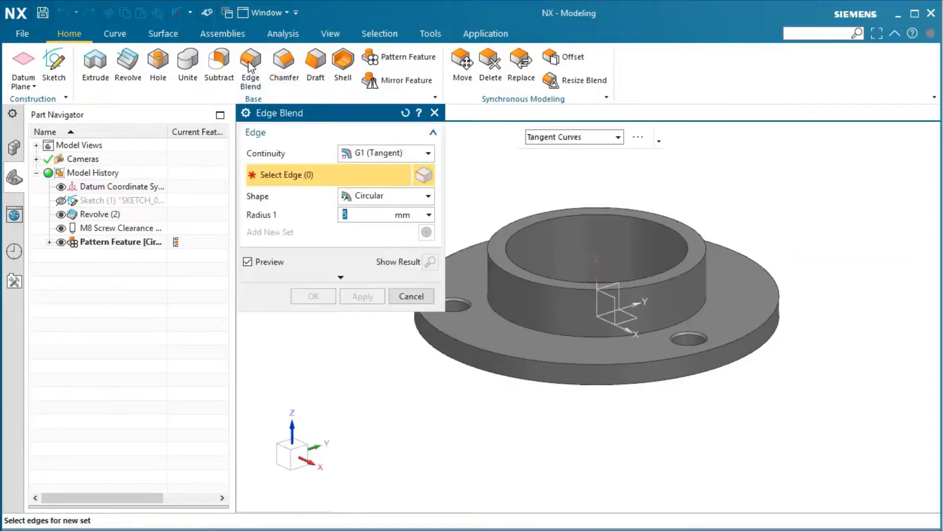
click(522, 326)
text(1.5)
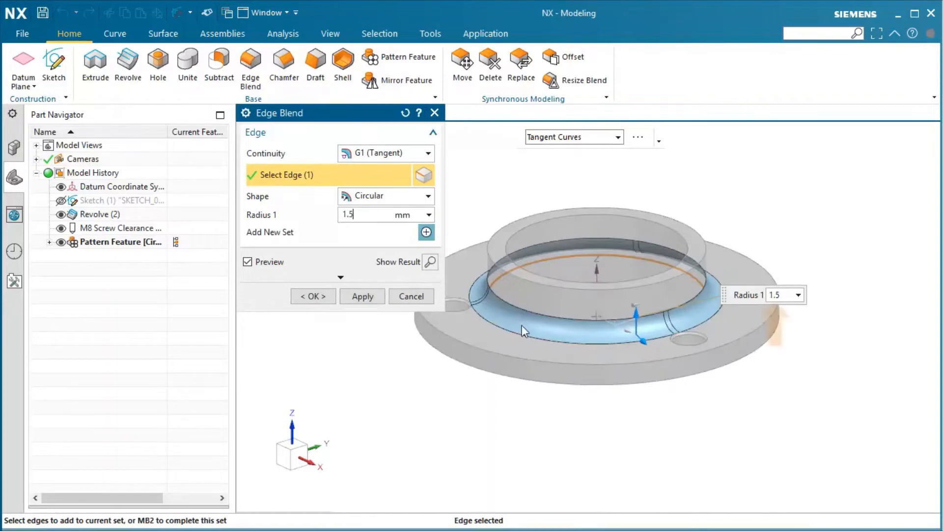
middle_click(522, 325)
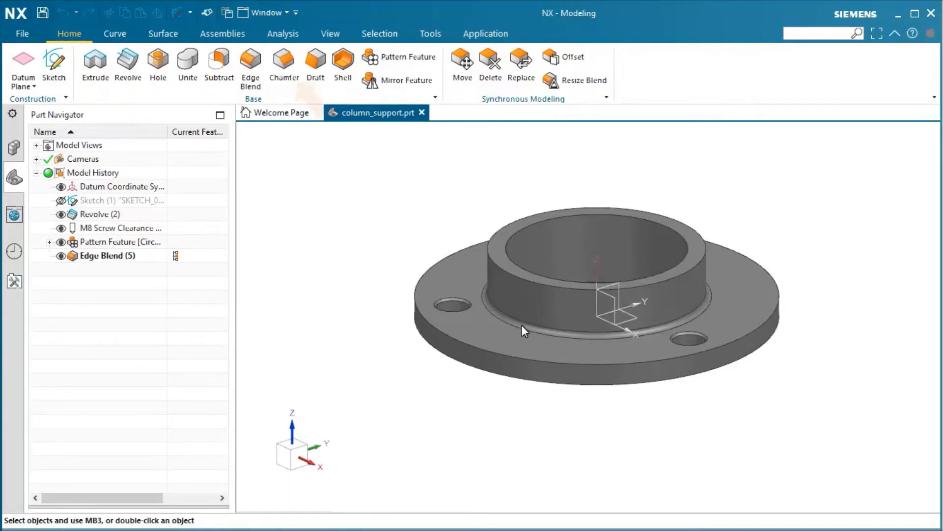
Step: Chamfer the collar's upper inner edge with a symmetric distance of 1 mm
click(284, 63)
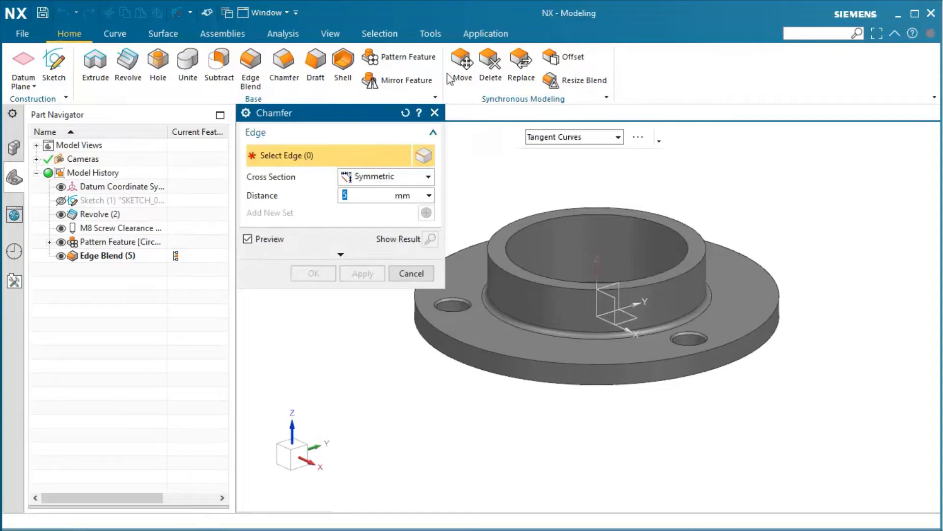
click(616, 214)
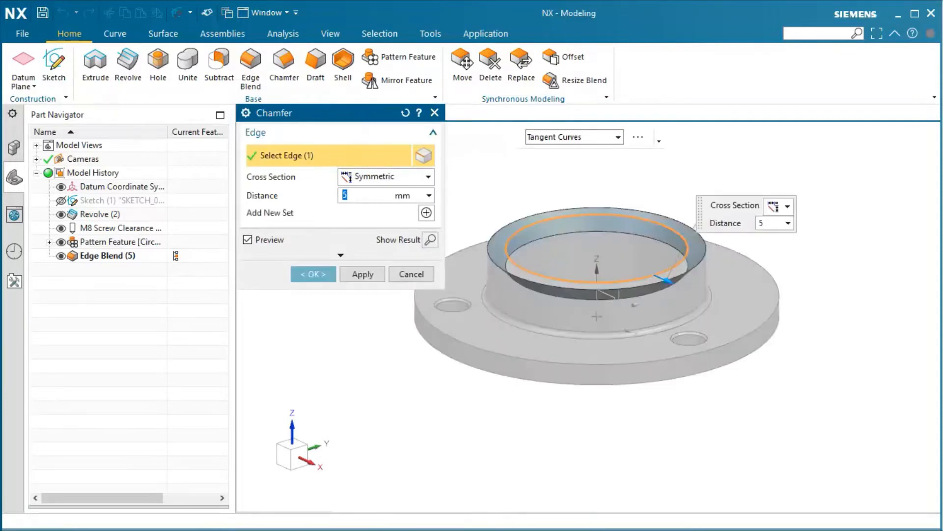
text(1)
click(366, 279)
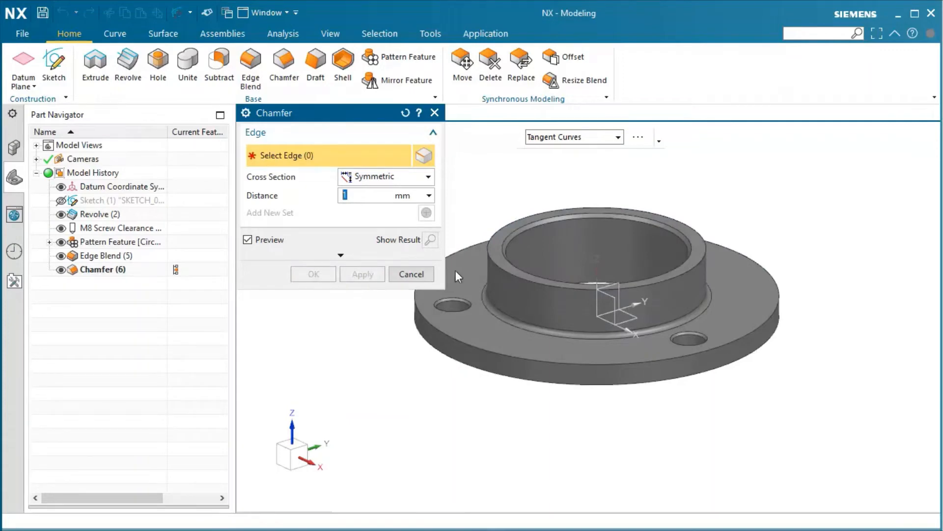
Step: Chamfer both edges of the flange's outer cylindrical face by 1 mm, using the Face Edges selection rule
click(618, 139)
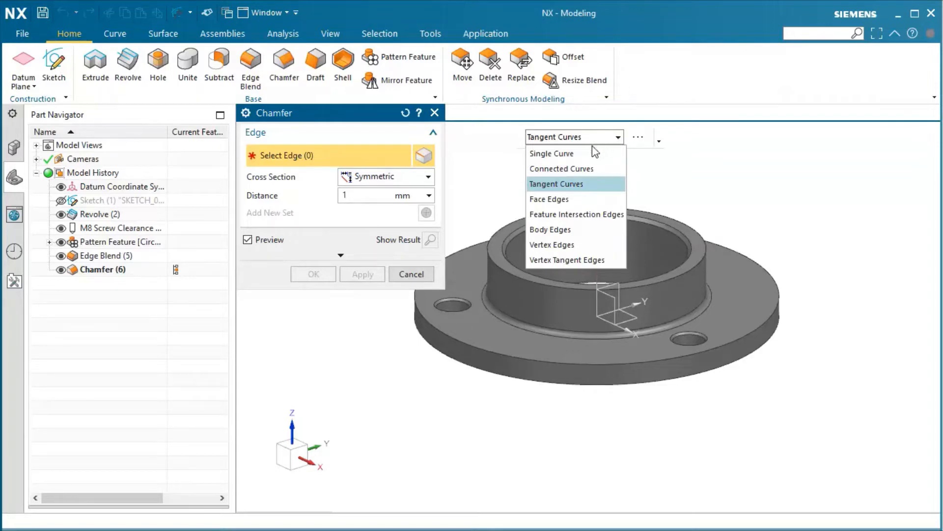
click(580, 199)
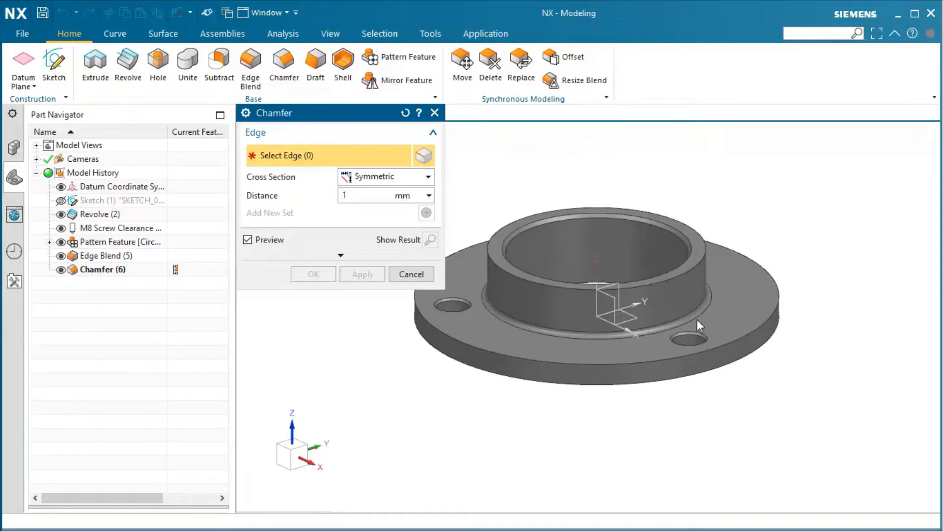
click(699, 359)
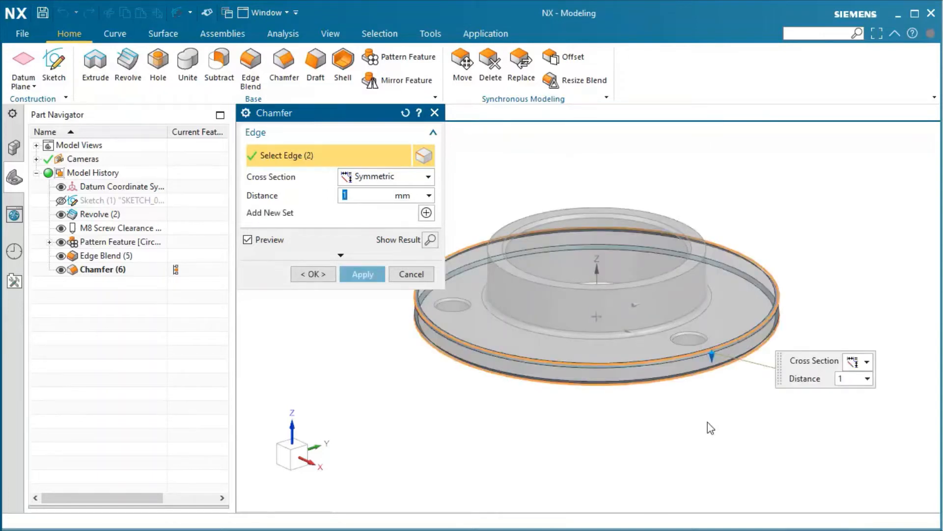
middle_click(711, 428)
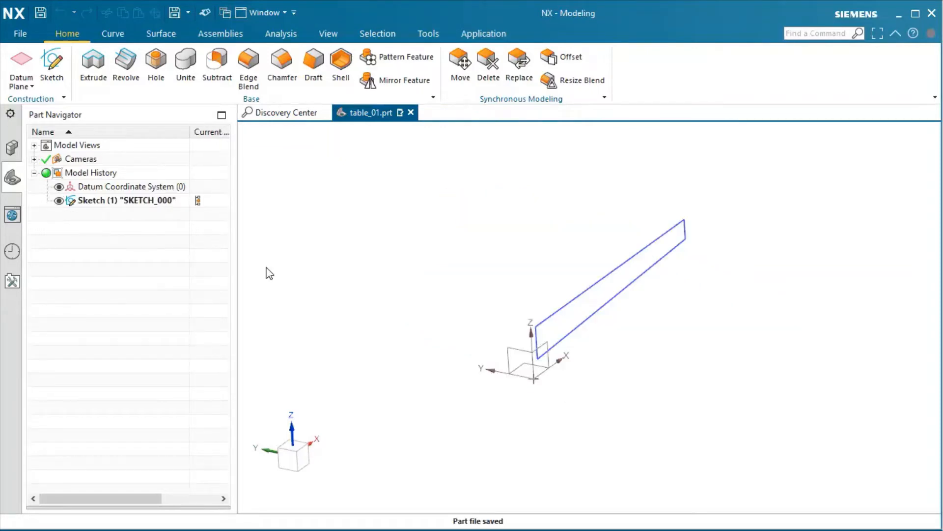
Step: In table_01.prt, check the tapered profile sketch's dimensions and extrude it symmetrically to a width of 160 mm
double_click(153, 201)
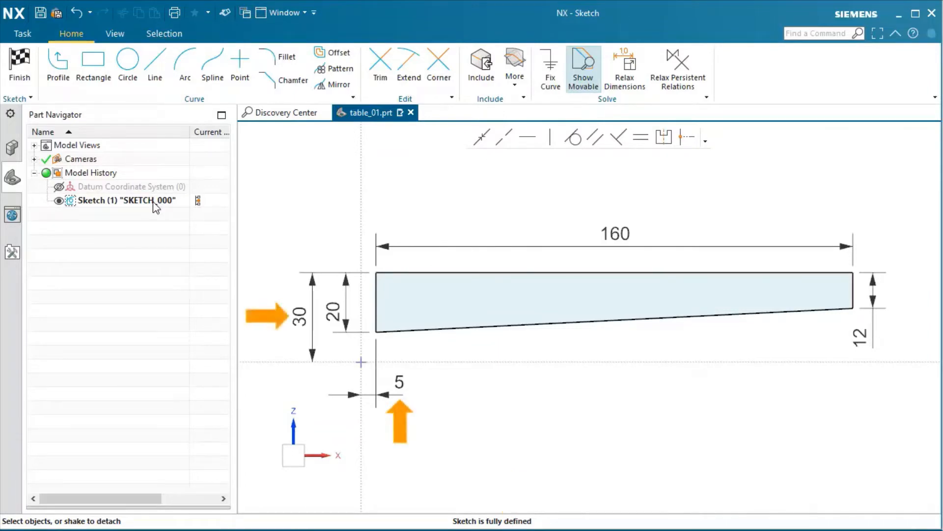
click(19, 83)
click(112, 204)
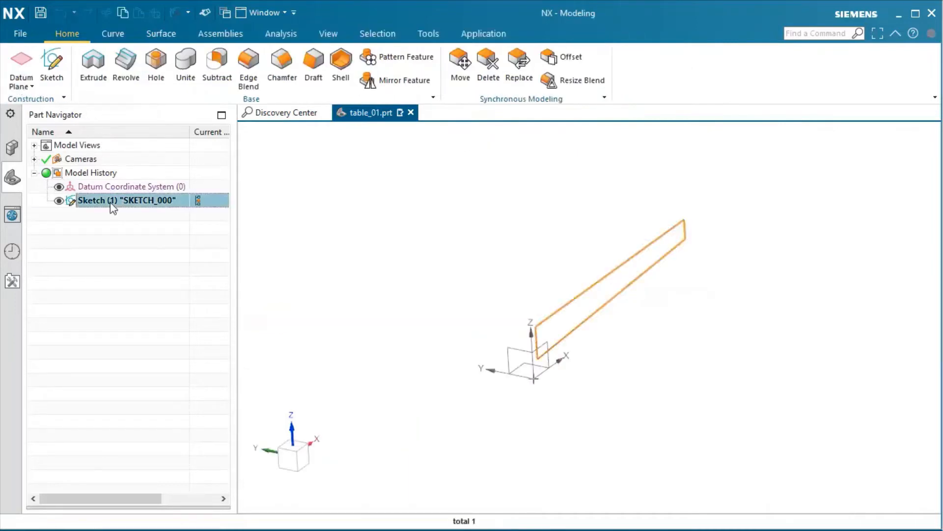
click(94, 86)
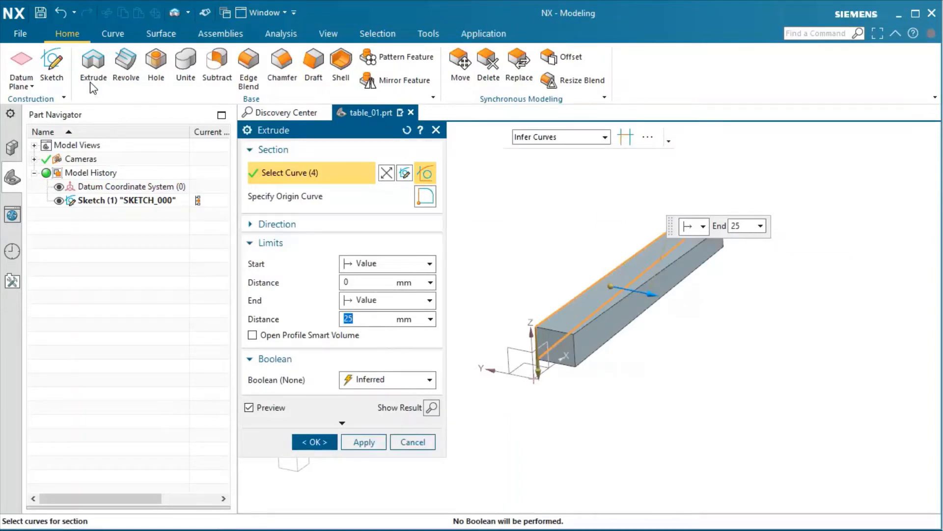
click(430, 264)
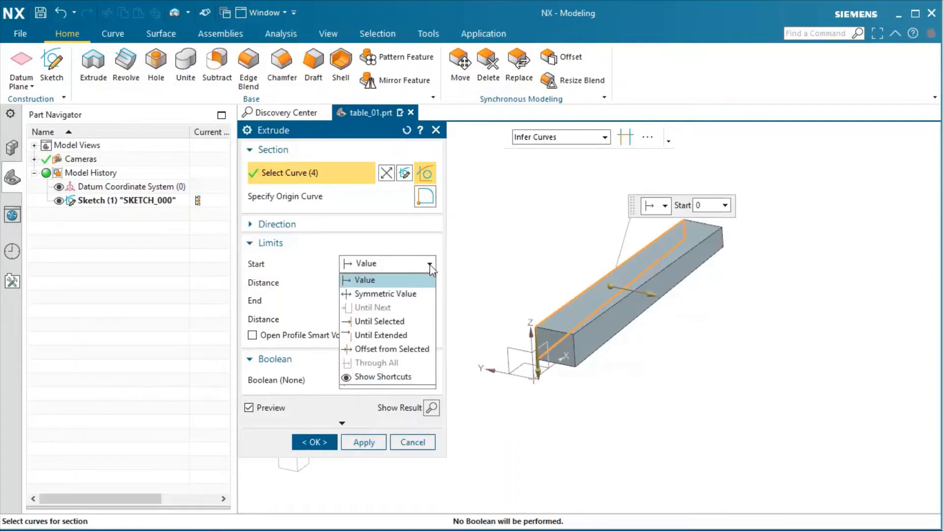
click(394, 295)
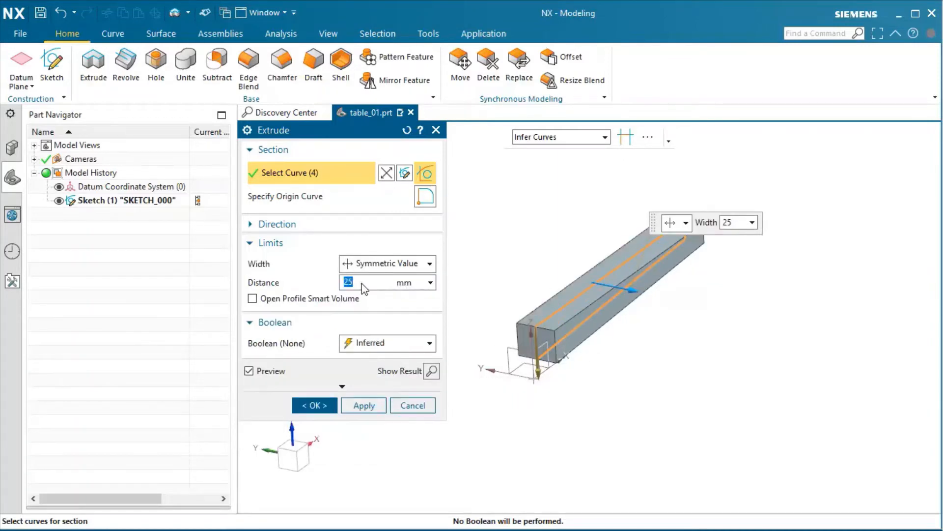
text(160)
key(Return)
key(Return)
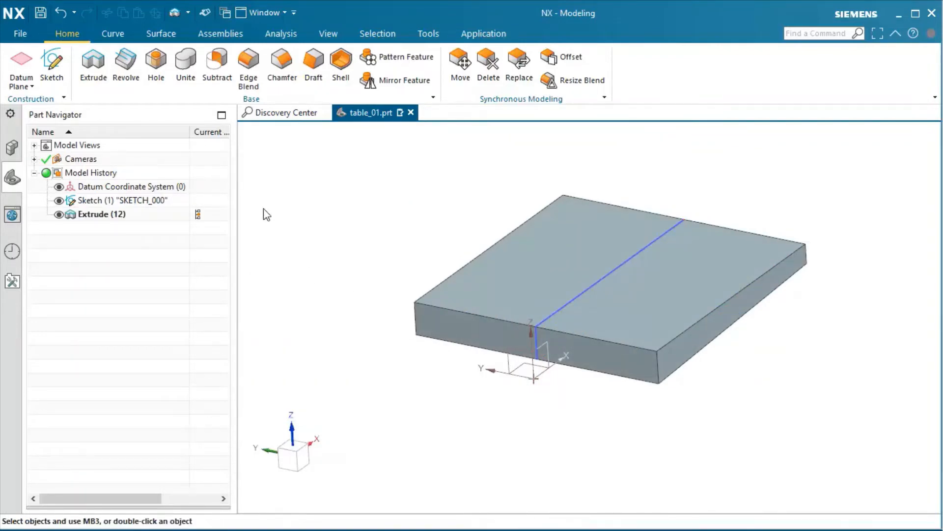
Step: Blend the four vertical corner edges of the table plate with a 10 mm radius
click(249, 81)
shift+middle_drag(794, 397, 823, 395)
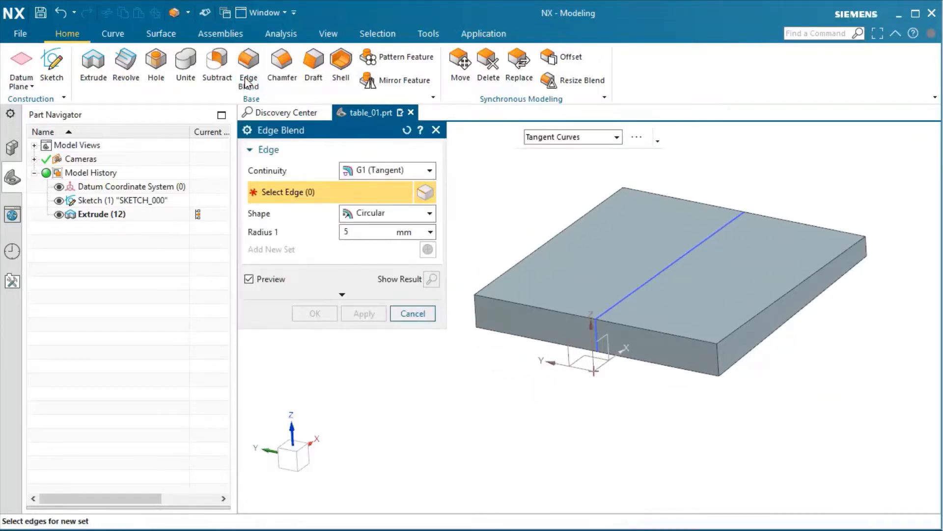
double_click(358, 232)
text(10)
click(478, 320)
click(717, 361)
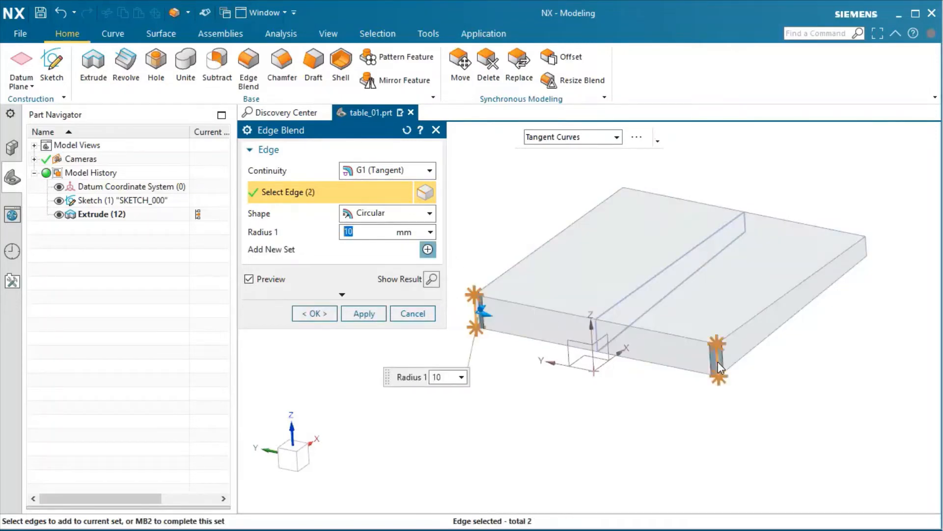
click(869, 251)
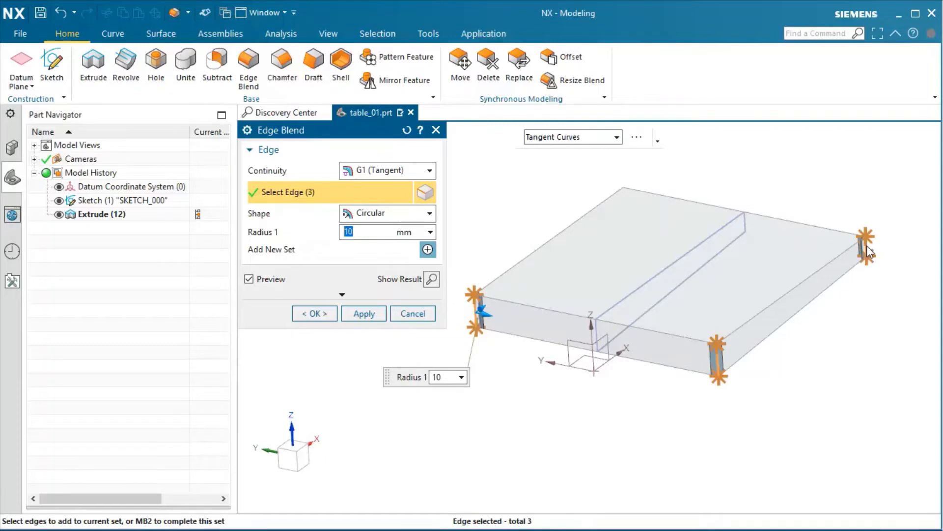
middle_drag(915, 246, 922, 299)
click(624, 397)
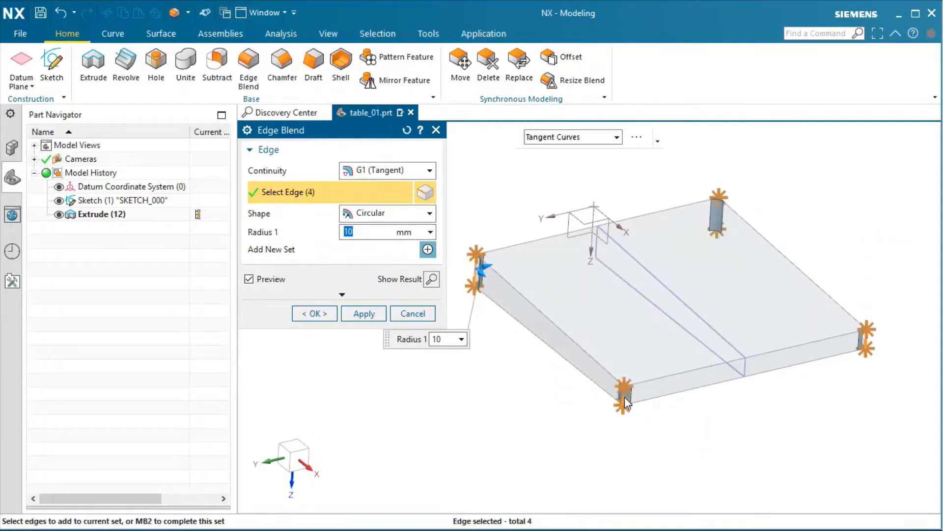
middle_click(624, 397)
middle_click(624, 397)
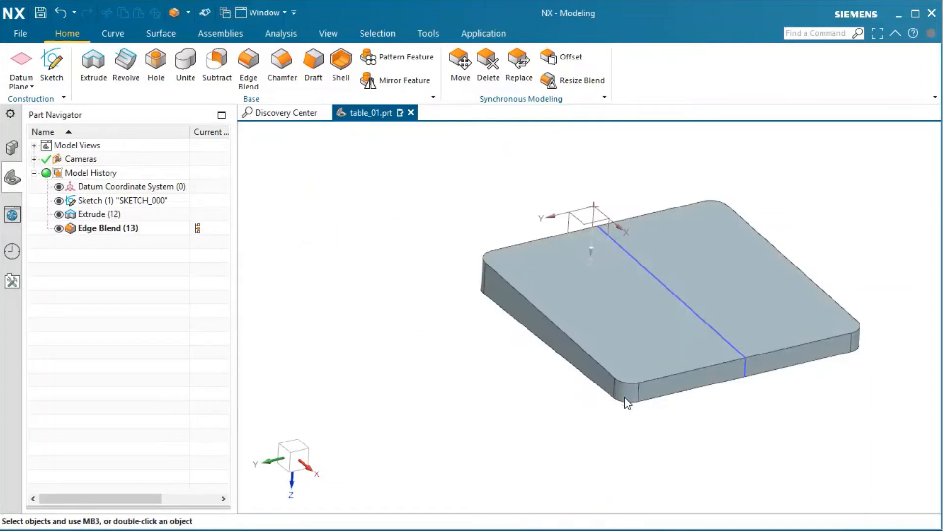
Step: Shell the table plate with a 3 mm wall thickness, leaving its sloped underside face open
click(340, 69)
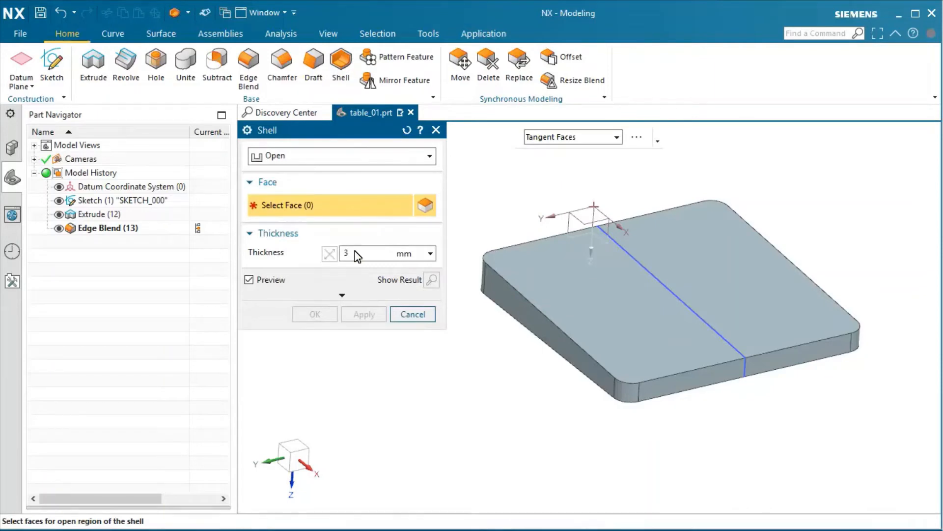
click(511, 261)
middle_click(511, 261)
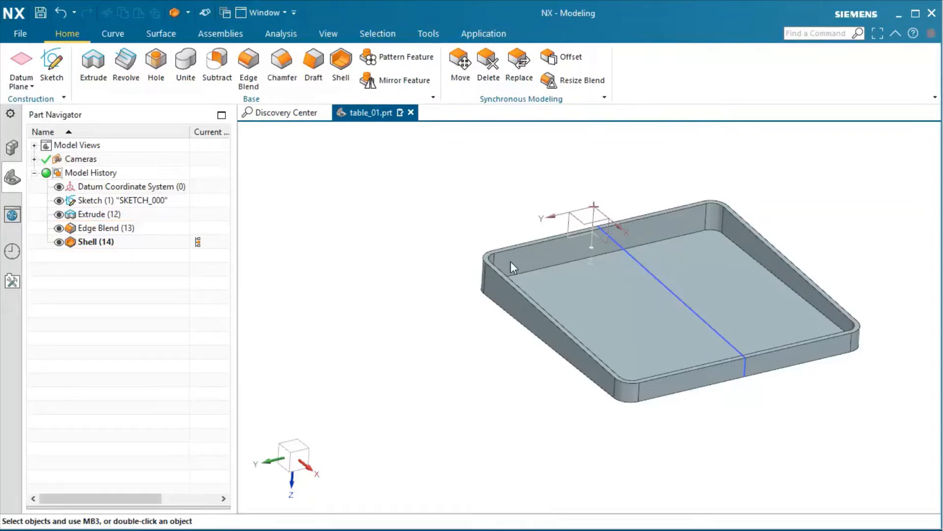
Step: Draft the tray's inner side walls by 1° with Tangent Faces, using the inner floor as stationary face and -Z as draw direction
click(314, 78)
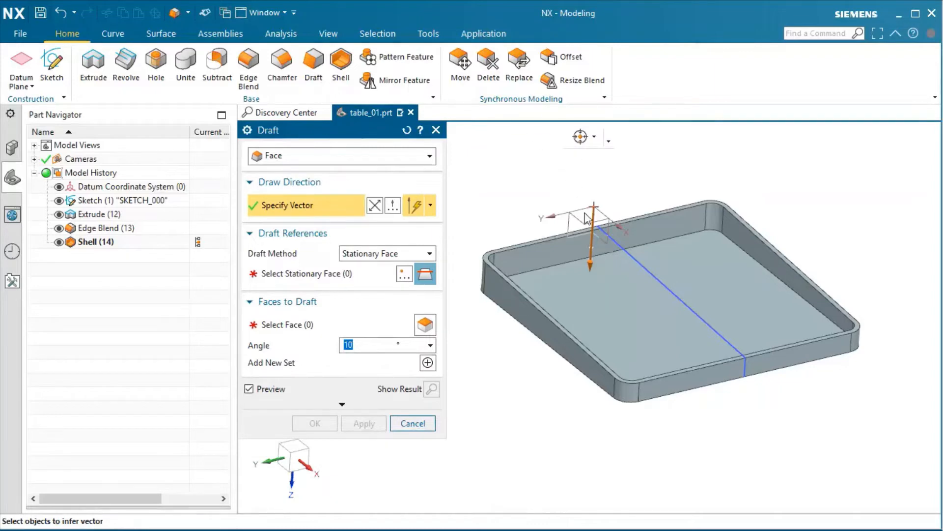
double_click(590, 263)
middle_click(591, 257)
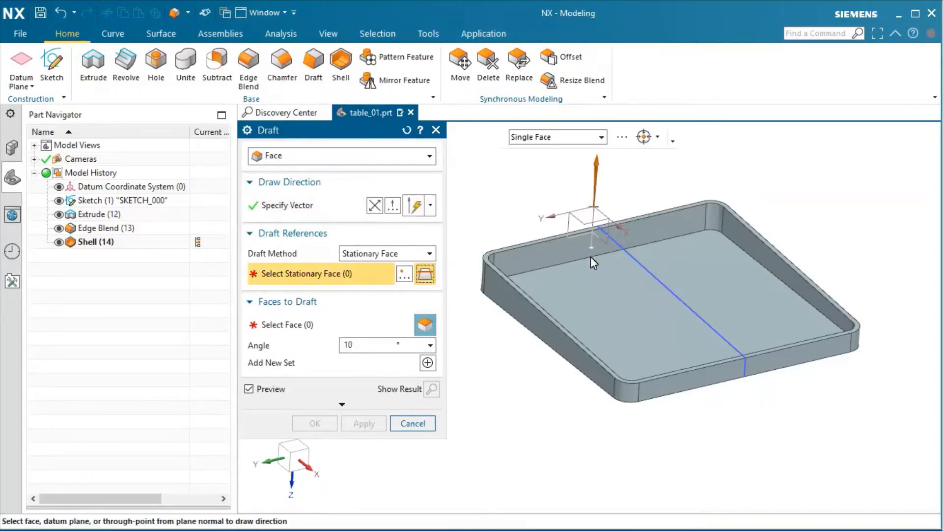
click(573, 280)
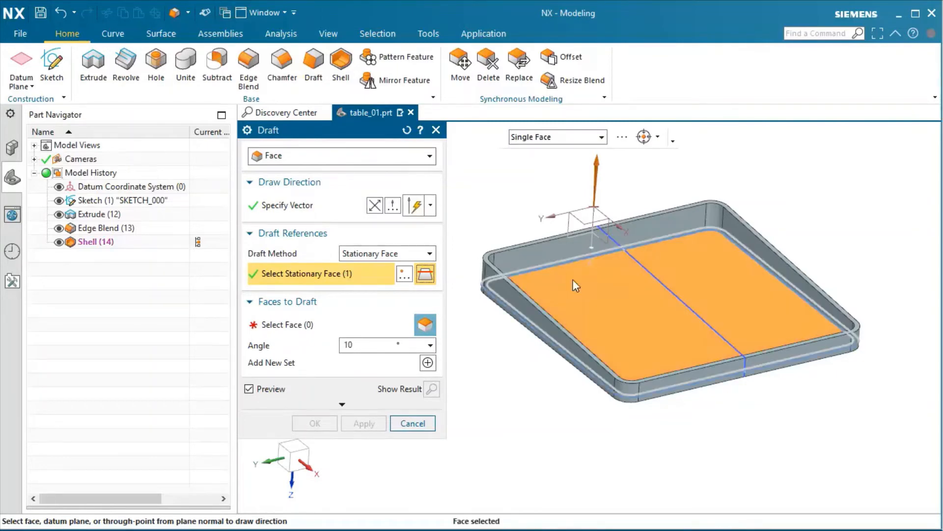
middle_click(357, 344)
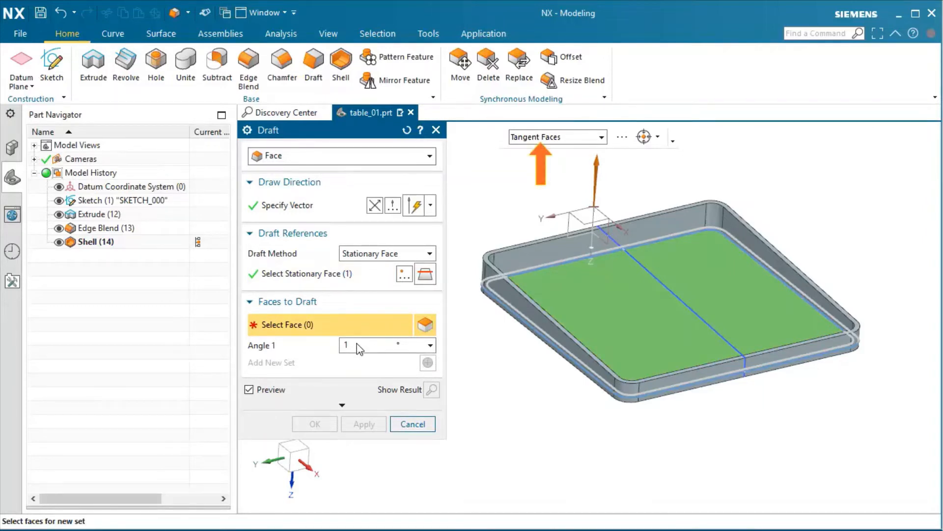
click(509, 257)
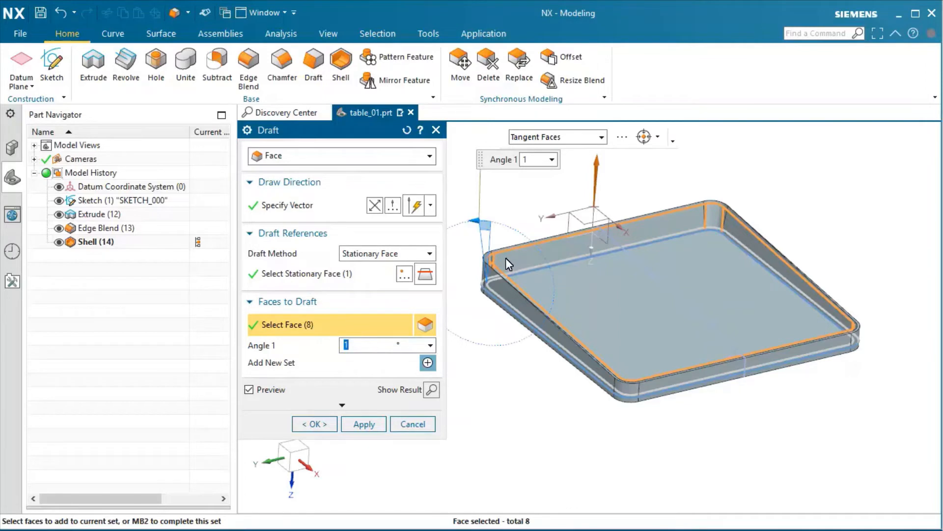
middle_click(502, 287)
middle_click(502, 287)
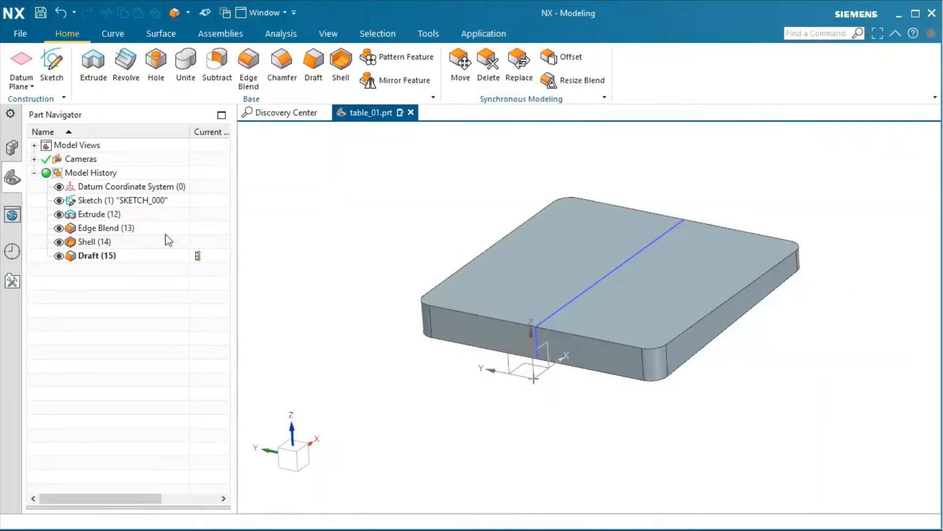
Step: Start a sketch on the vertical YZ (Right) principal plane and include the table plate's upper front edge as reference
click(54, 76)
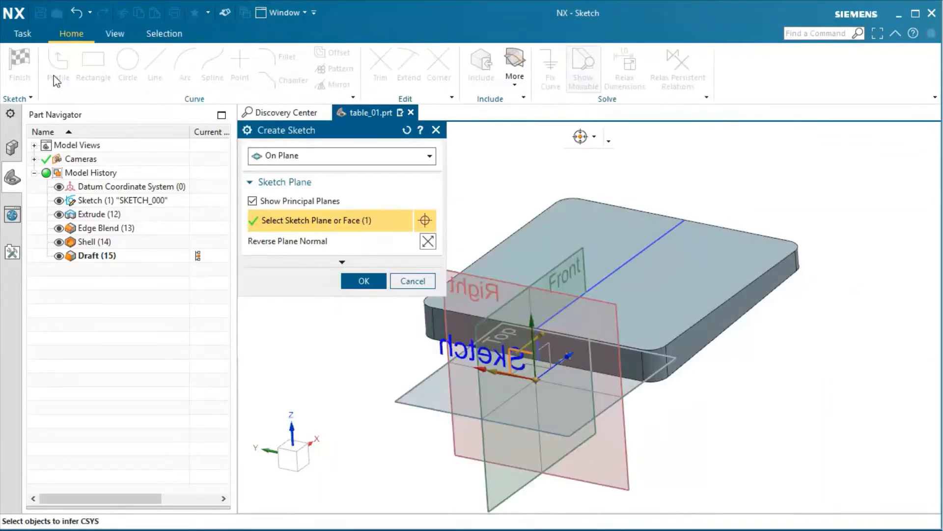
middle_click(512, 355)
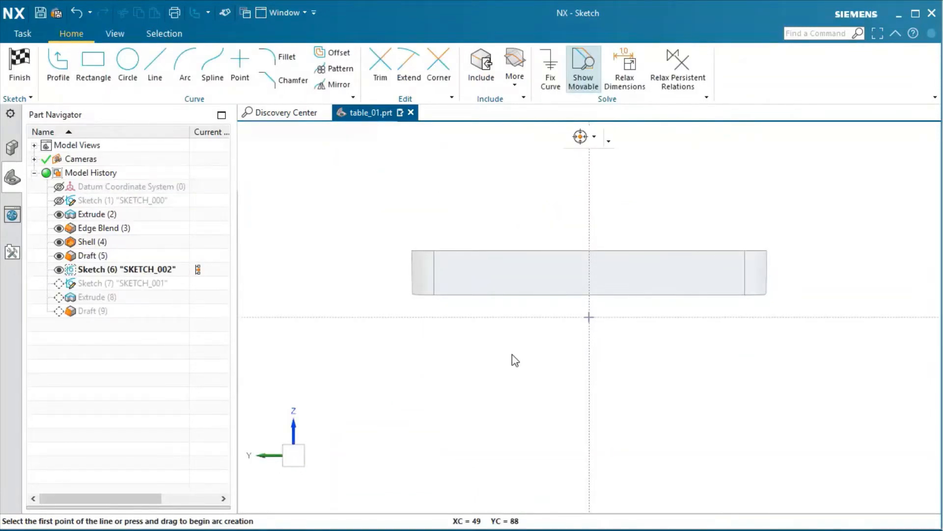
click(480, 76)
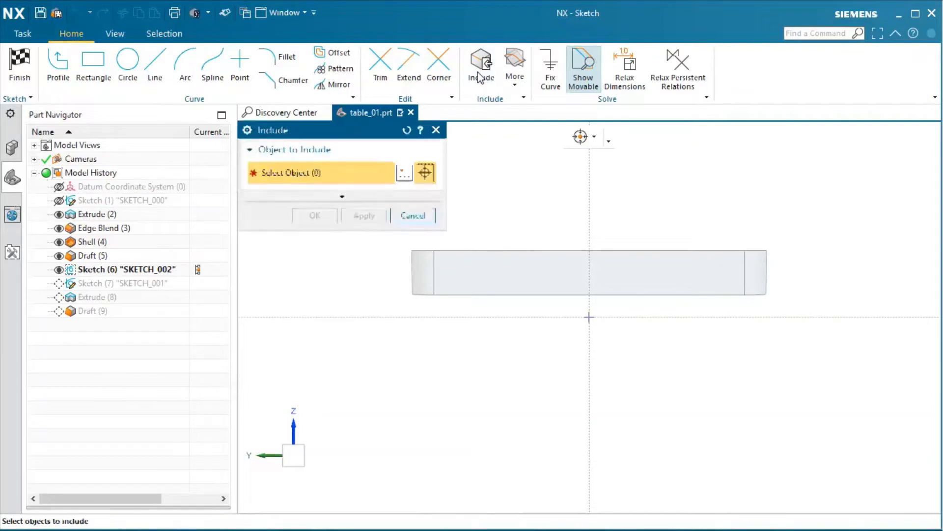
click(475, 250)
click(315, 216)
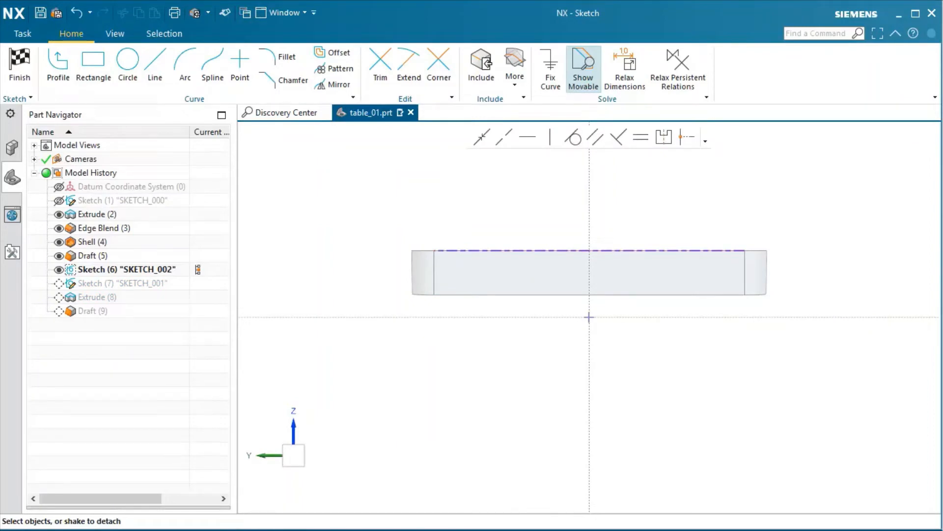
Step: Sketch a rectangle about 51 mm wide centred on the sketch origin and align its upper side with the included edge
click(97, 74)
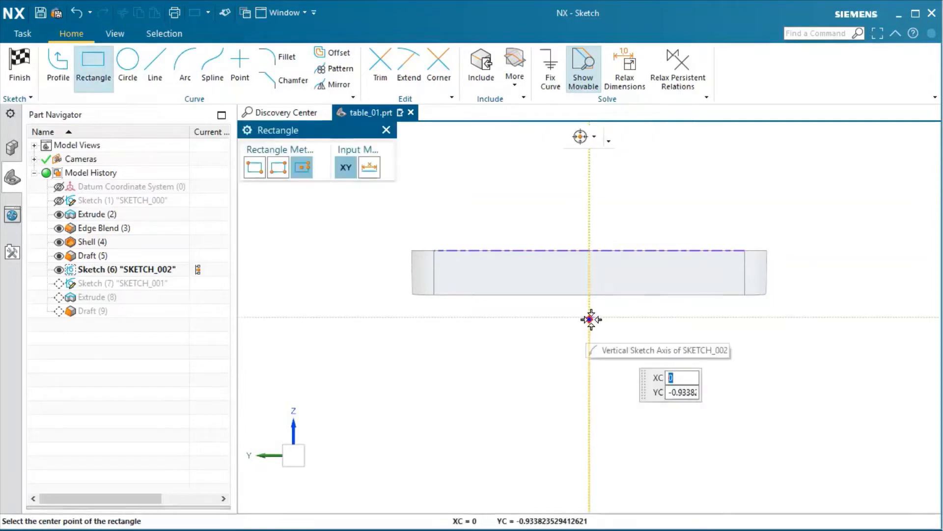
click(590, 319)
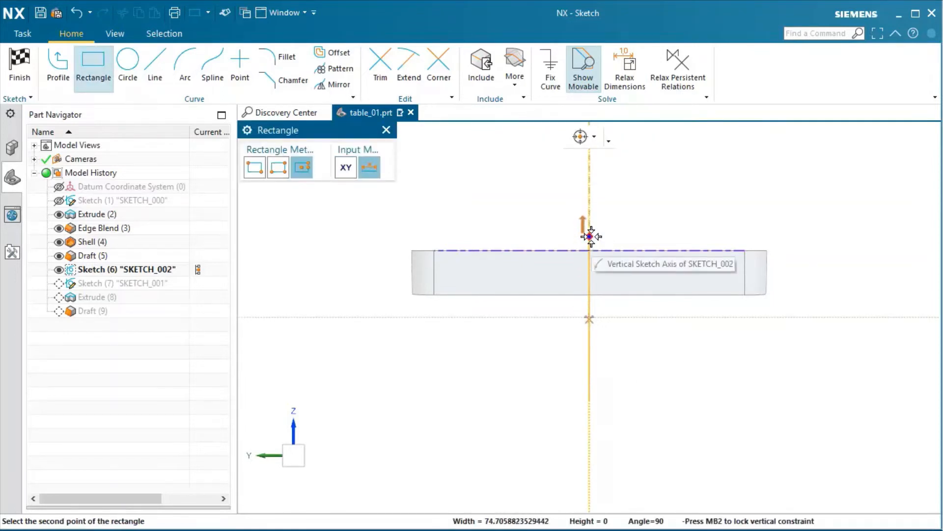
click(590, 235)
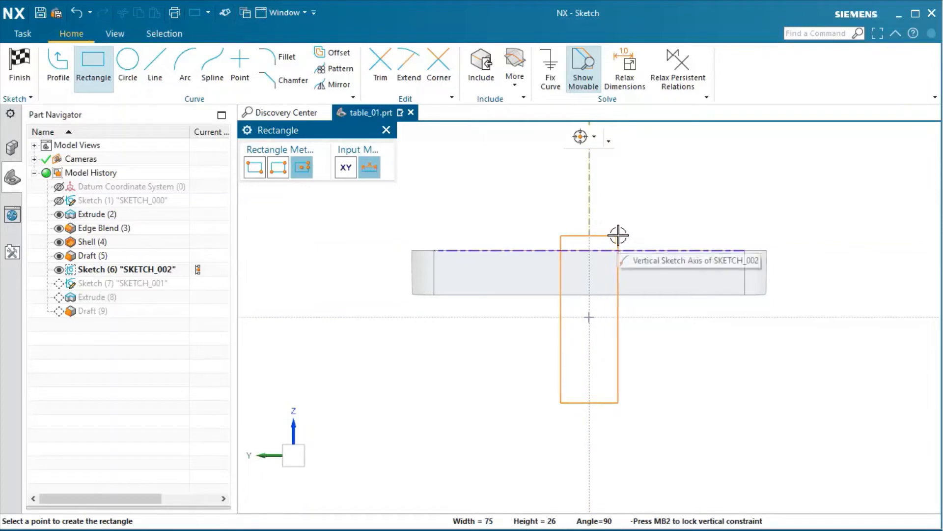
click(646, 231)
middle_click(623, 231)
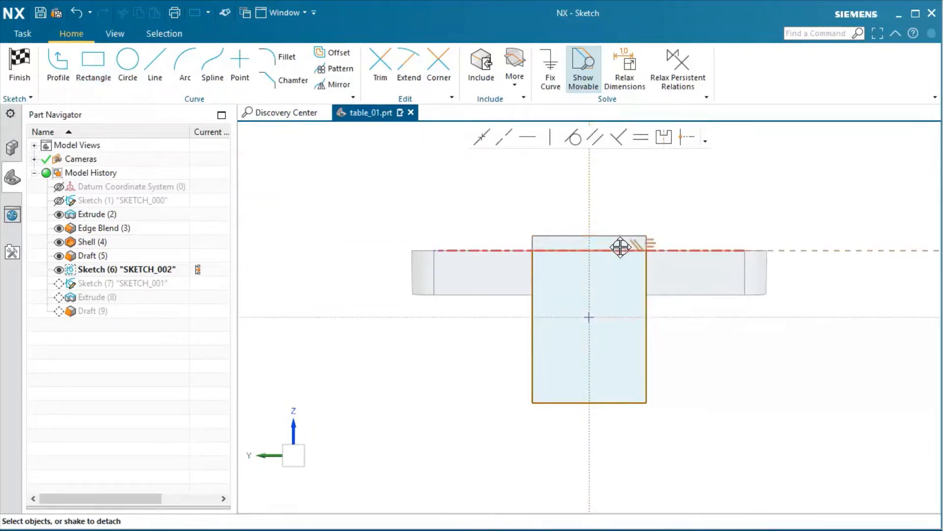
click(619, 248)
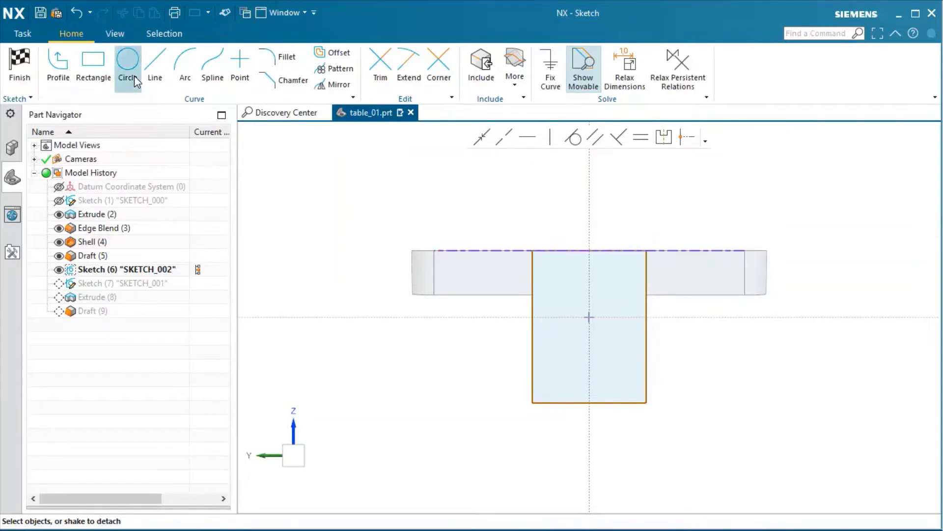
Step: Draw a circle centred on the origin reaching the rectangle's vertical sides, and trim away the rectangle's lower portion outside the circle
click(128, 62)
click(590, 317)
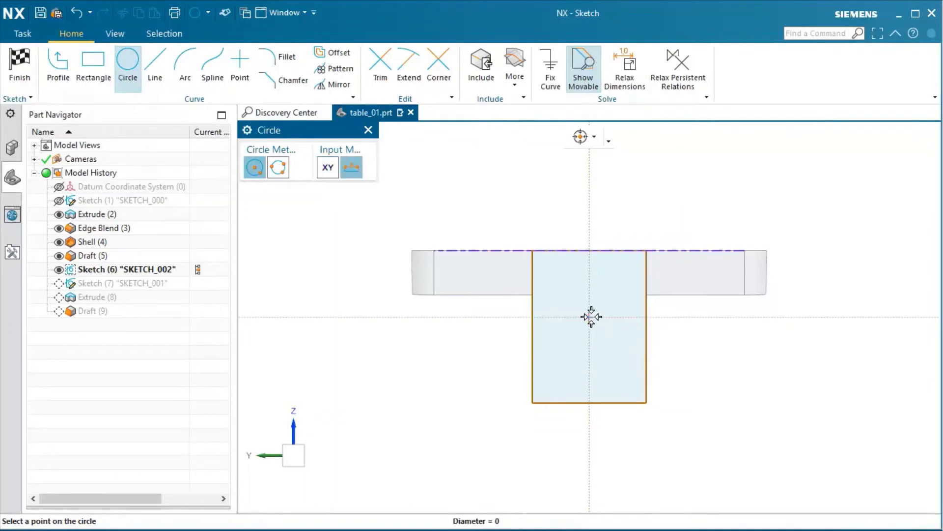
click(532, 318)
key(Escape)
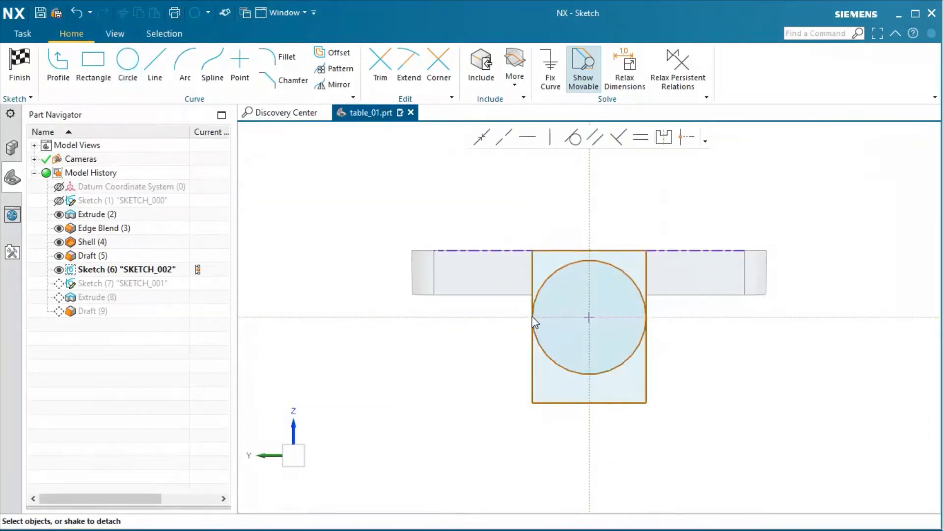
click(388, 74)
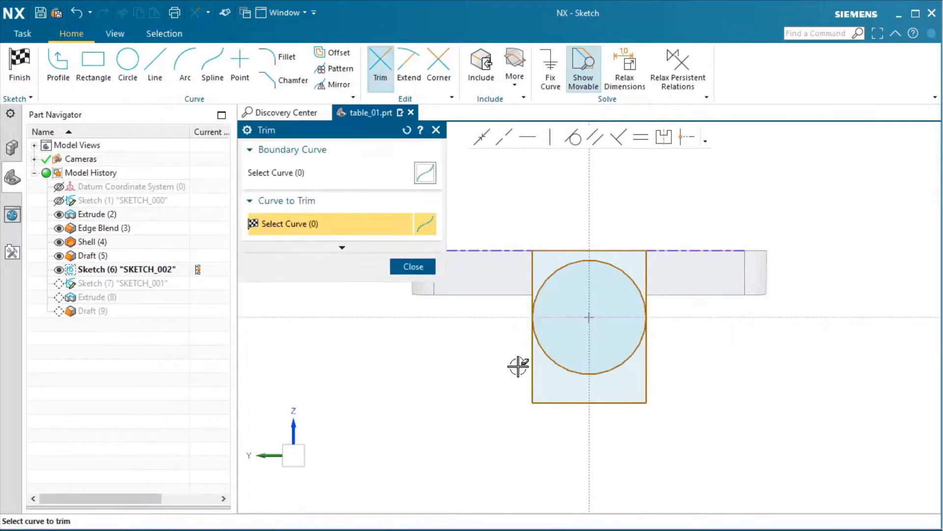
mouse_move(519, 366)
mouse_down()
mouse_move(570, 400)
mouse_move(648, 381)
mouse_move(663, 366)
mouse_up()
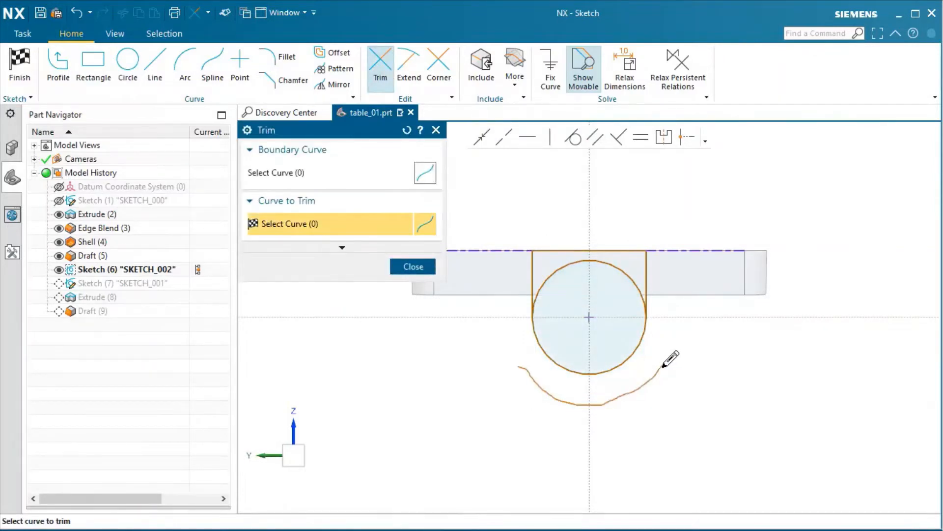
click(421, 270)
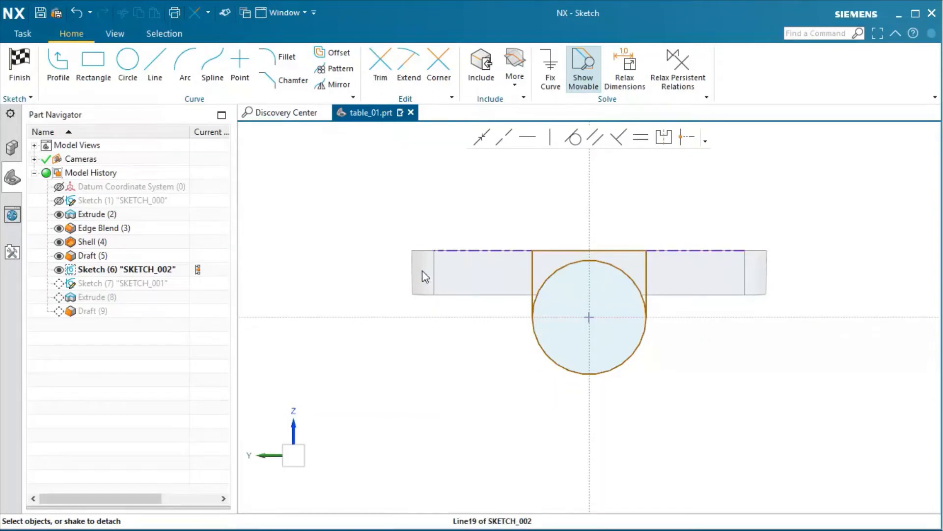
Step: Dimension the profile's upper horizontal line to 50 mm and finish the sketch
click(544, 255)
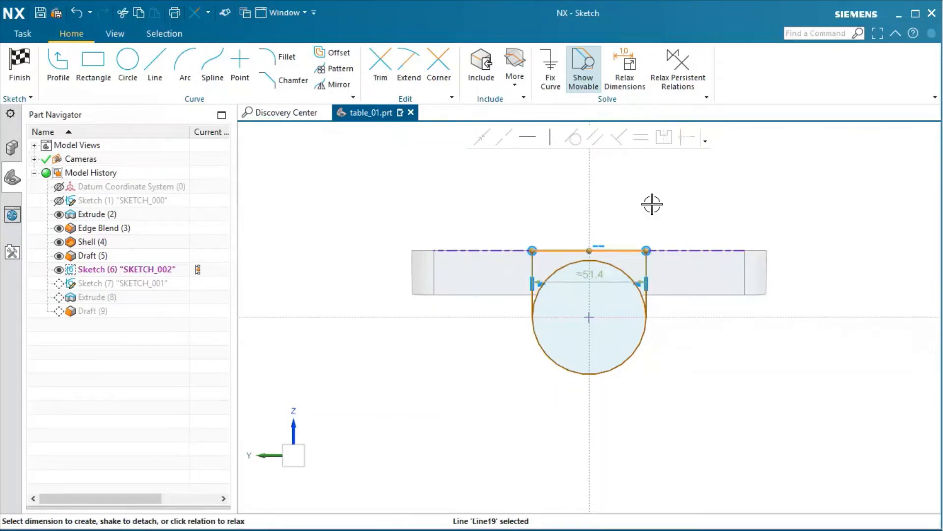
drag(593, 266, 583, 231)
key(Return)
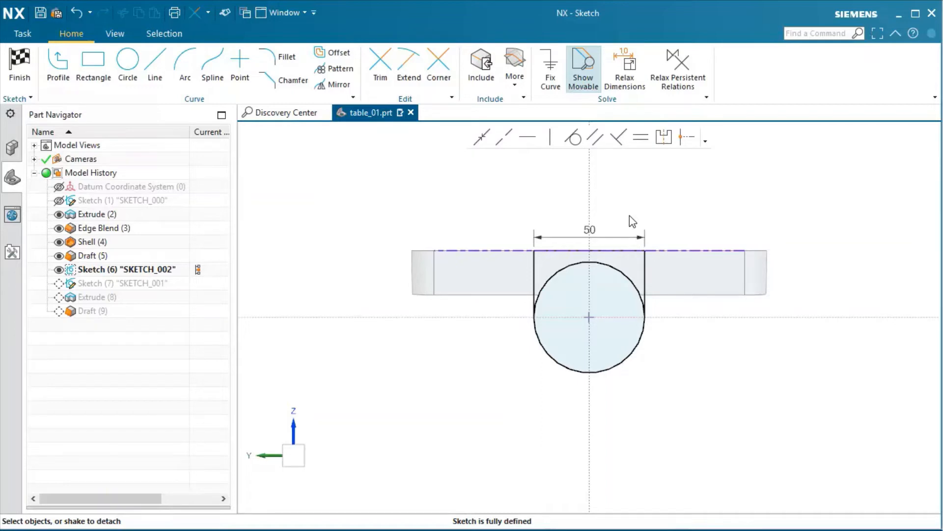
click(19, 69)
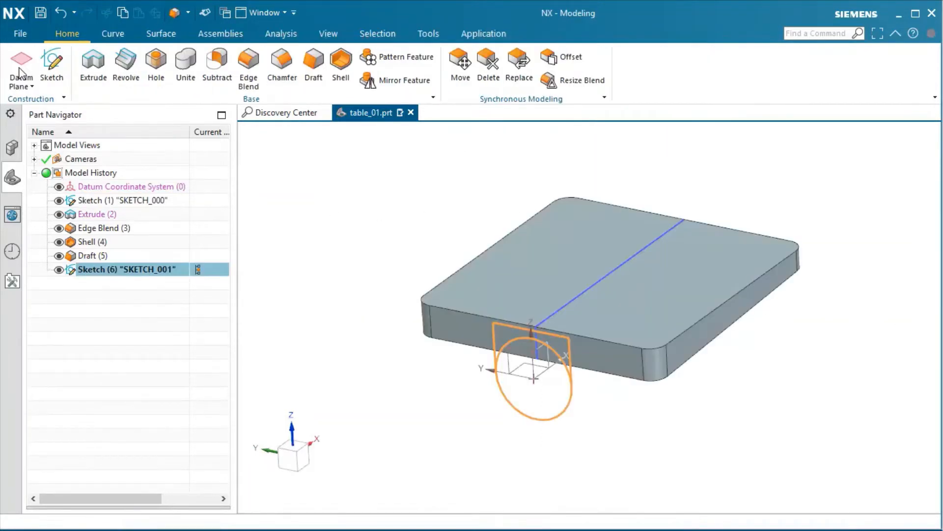
Step: Extrude the lug profile 15 mm, uniting it with the table plate, and hide both sketches
click(93, 63)
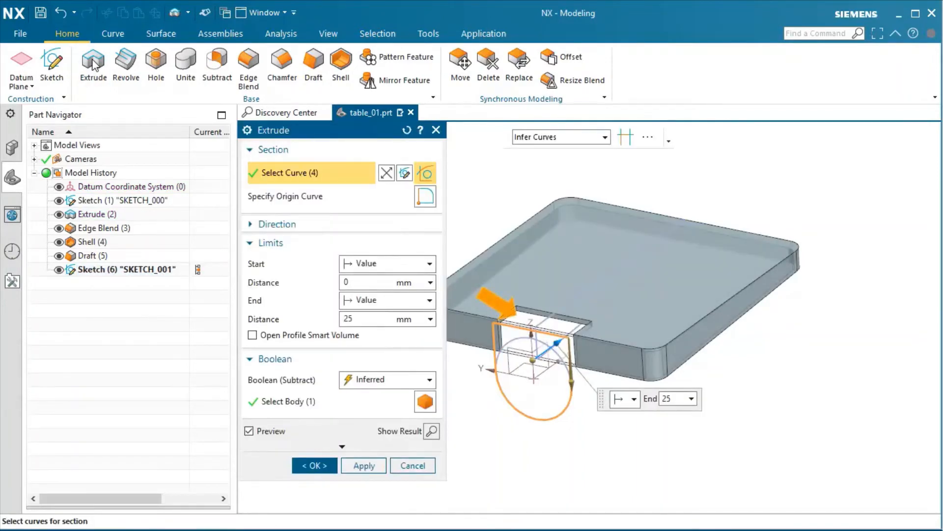
click(429, 379)
click(365, 410)
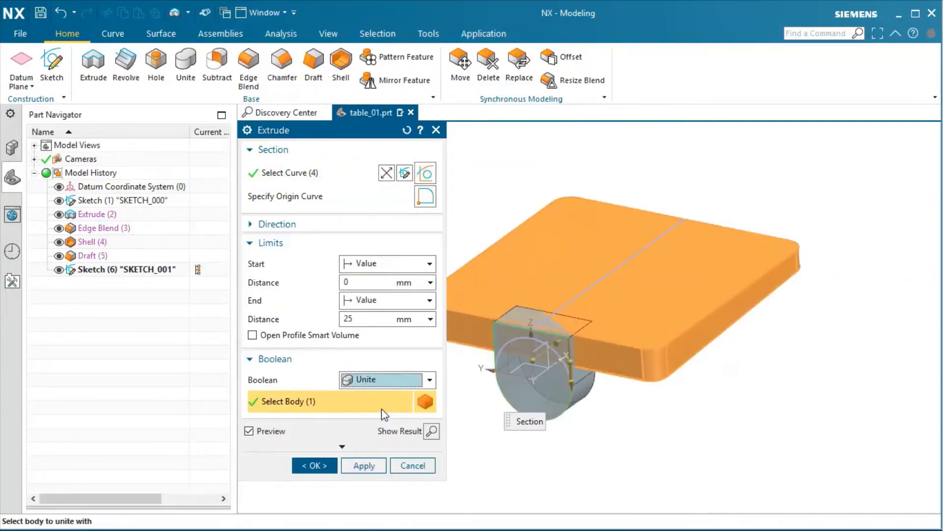
double_click(371, 321)
text(15)
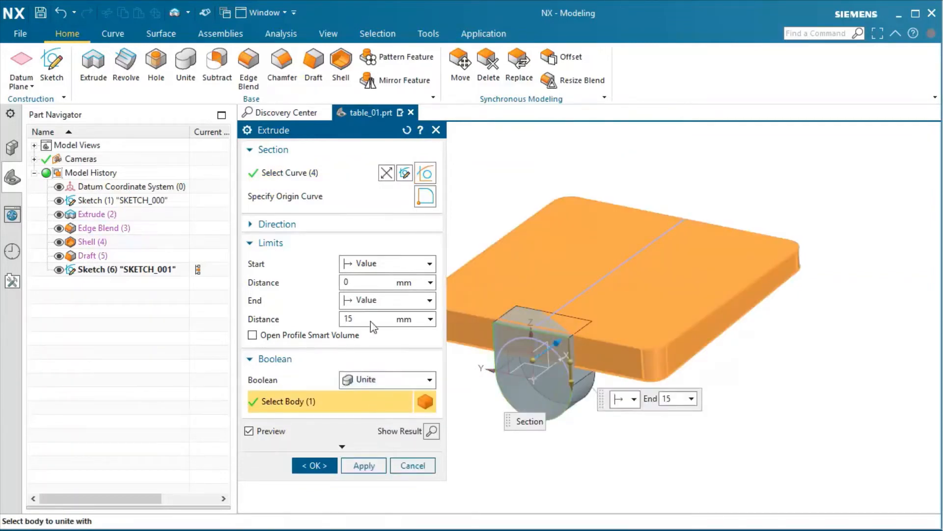
click(313, 466)
click(58, 200)
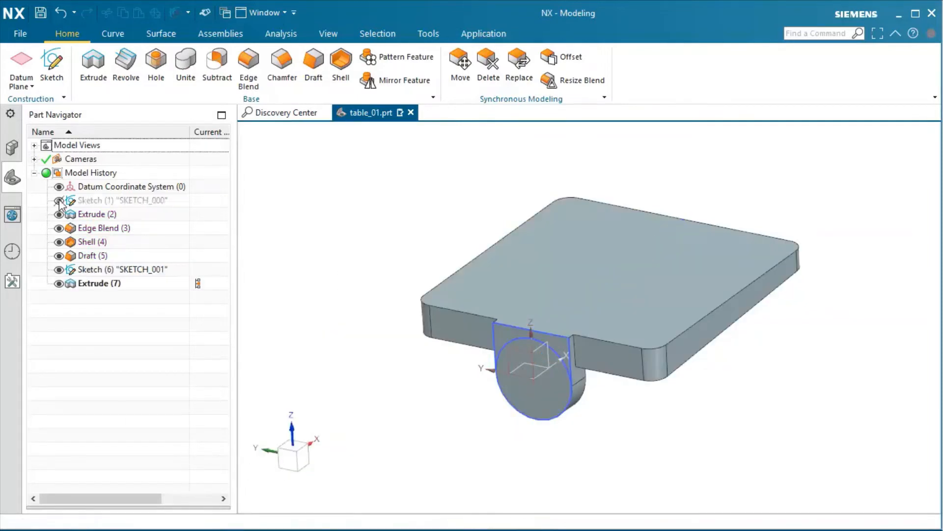
click(58, 270)
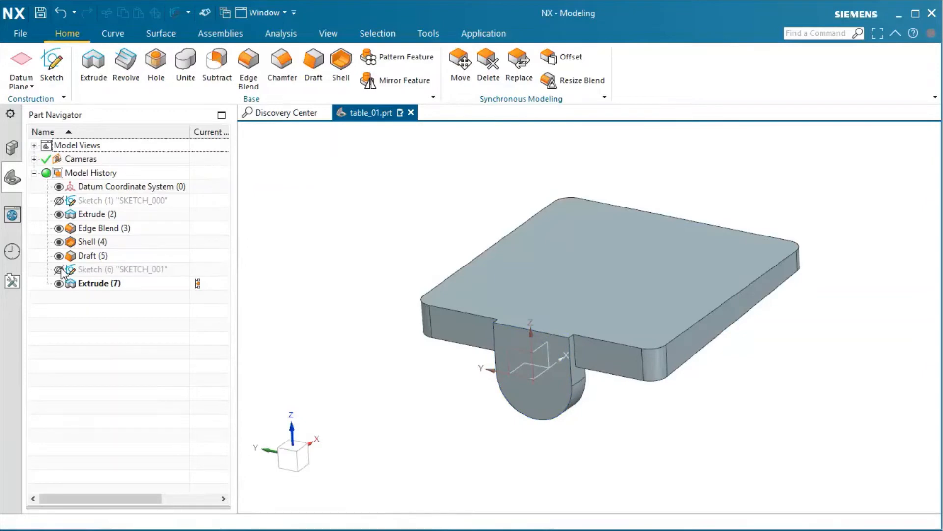
Step: Apply a 10° Tangent to Face draft to the lug's side and rounded faces, with the draw direction reversed to point downward
click(312, 78)
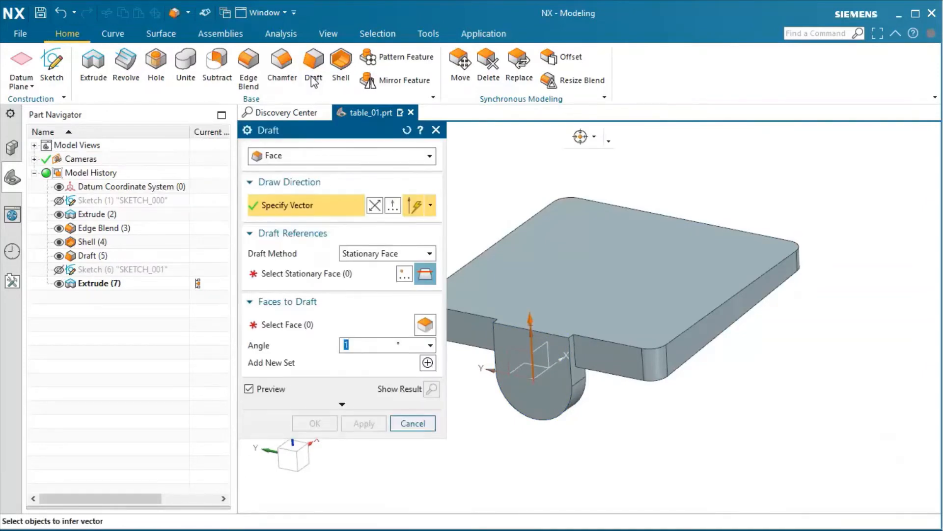
click(430, 156)
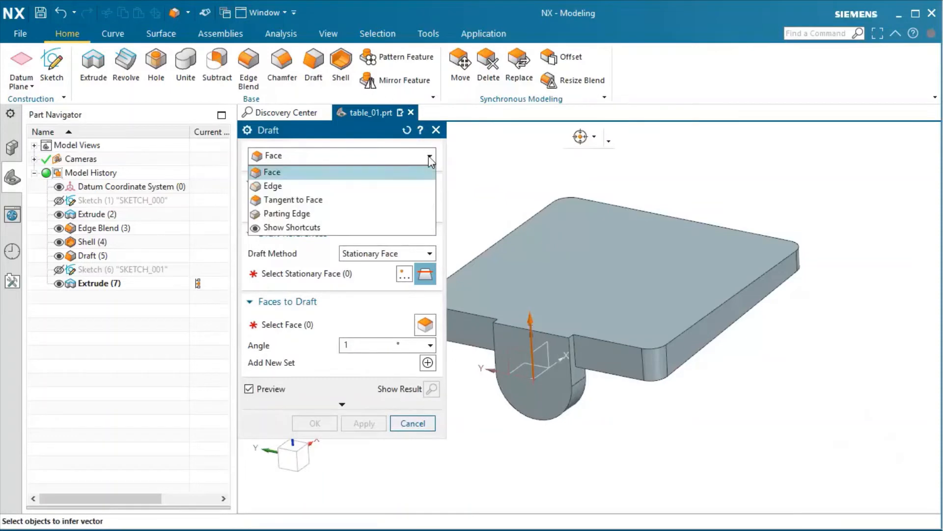
click(379, 200)
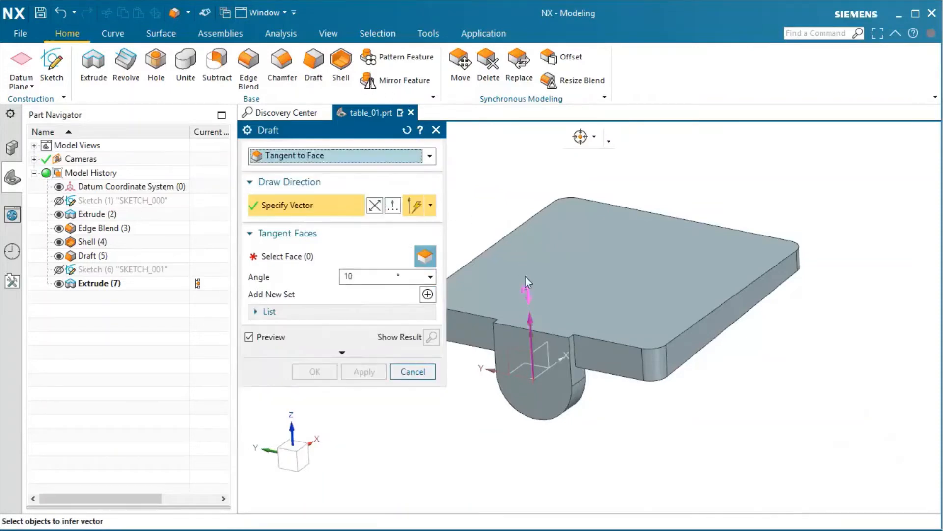
double_click(532, 321)
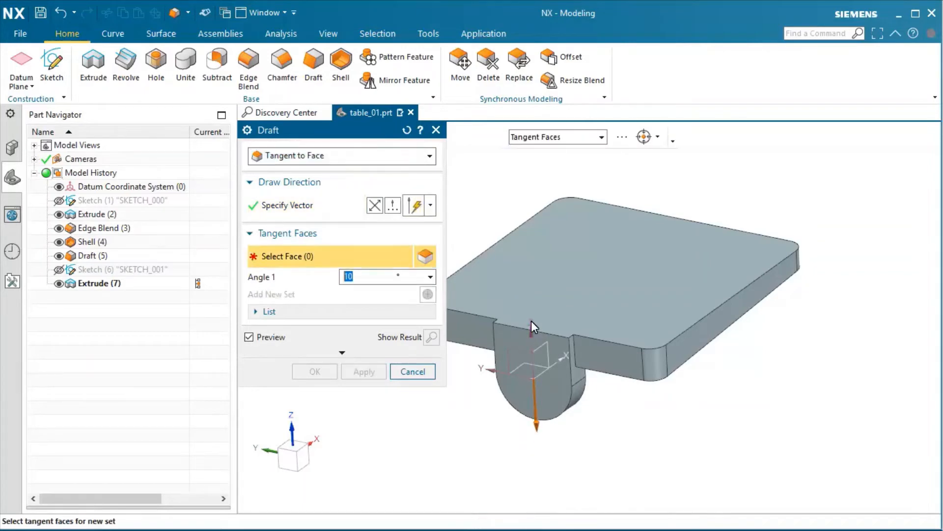
click(575, 370)
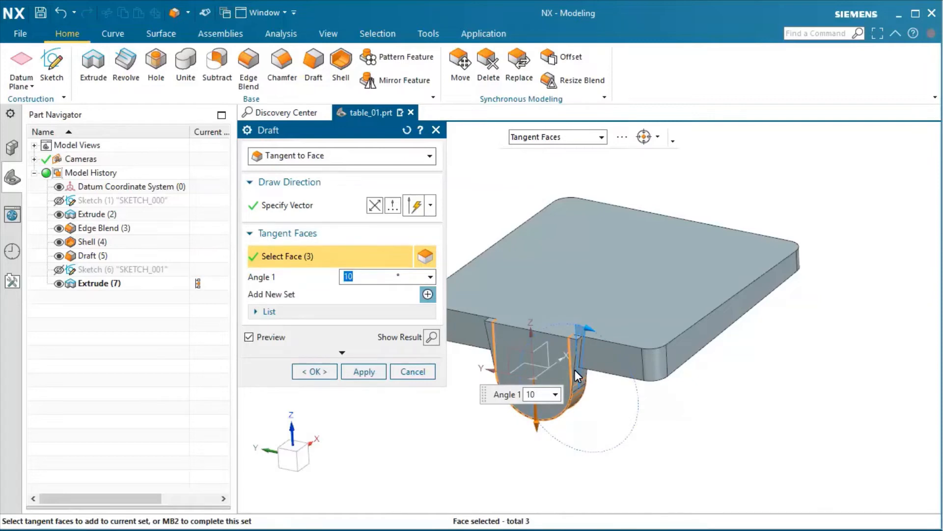
middle_click(575, 370)
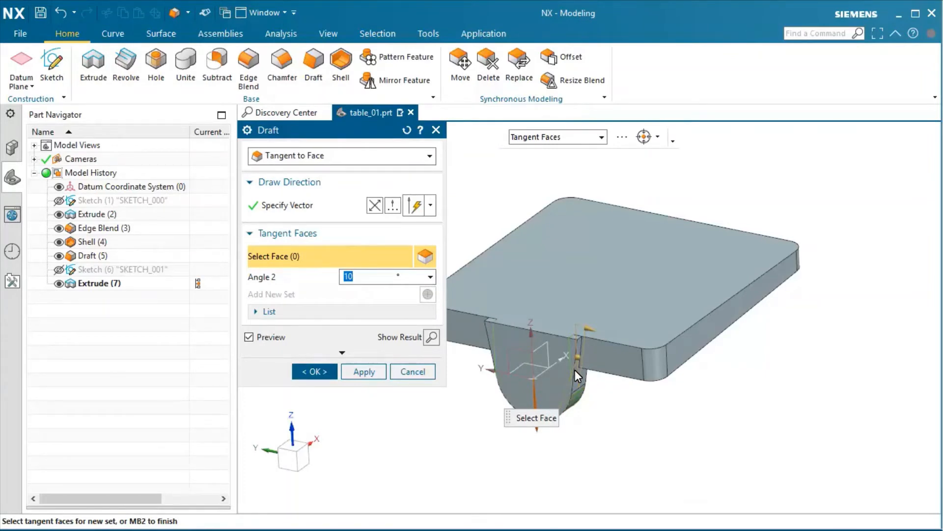
middle_click(575, 370)
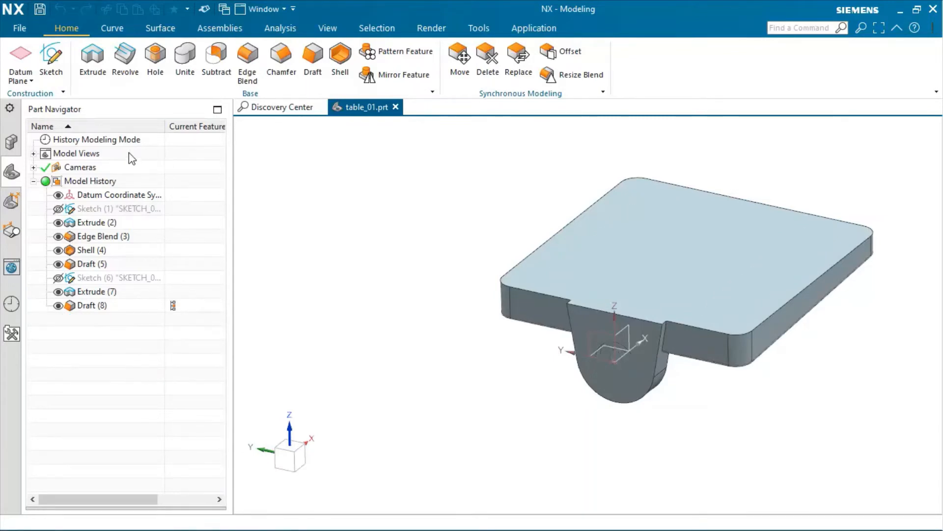
Step: Start a sketch on the table plate's top face, with its origin at the midpoint of the lug's upper front edge
click(52, 69)
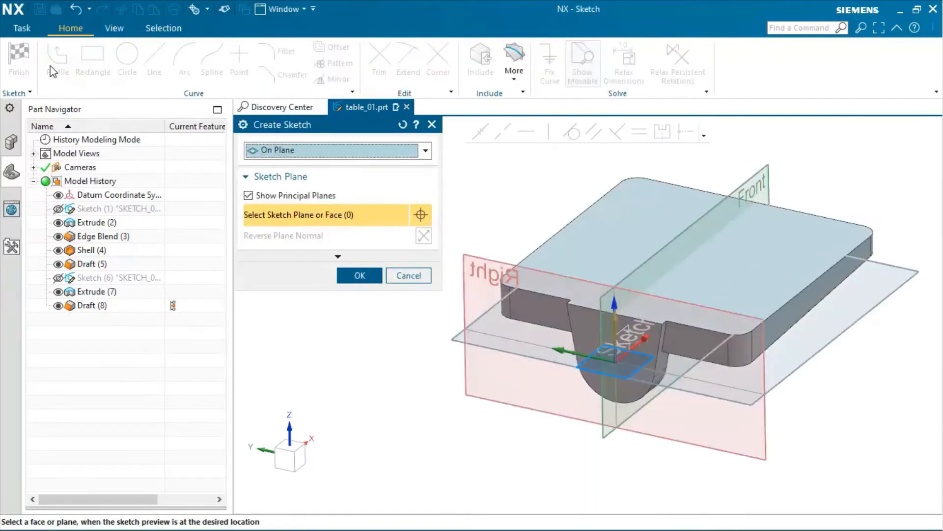
click(243, 126)
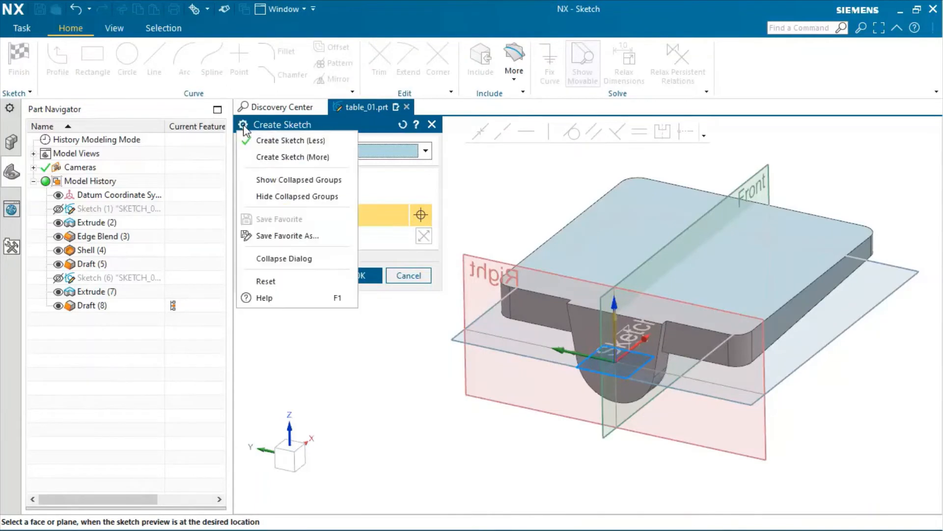
click(257, 161)
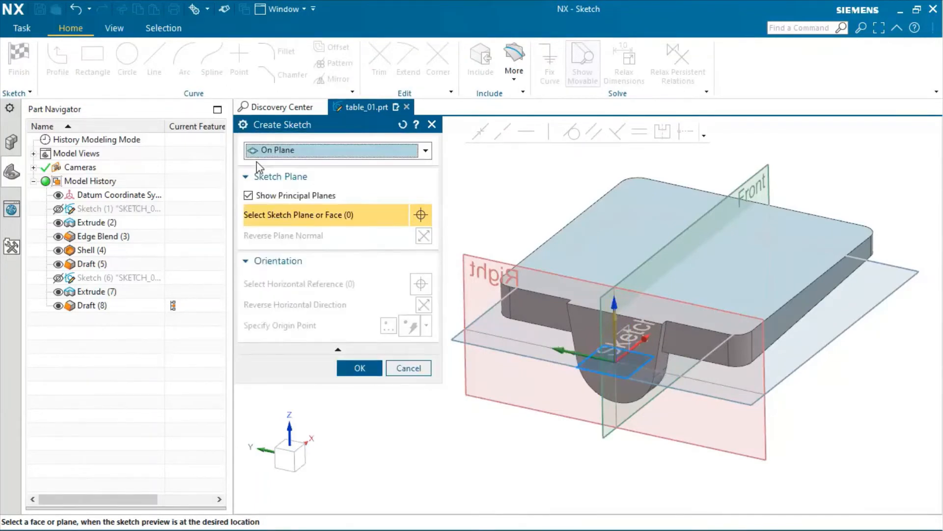
click(520, 277)
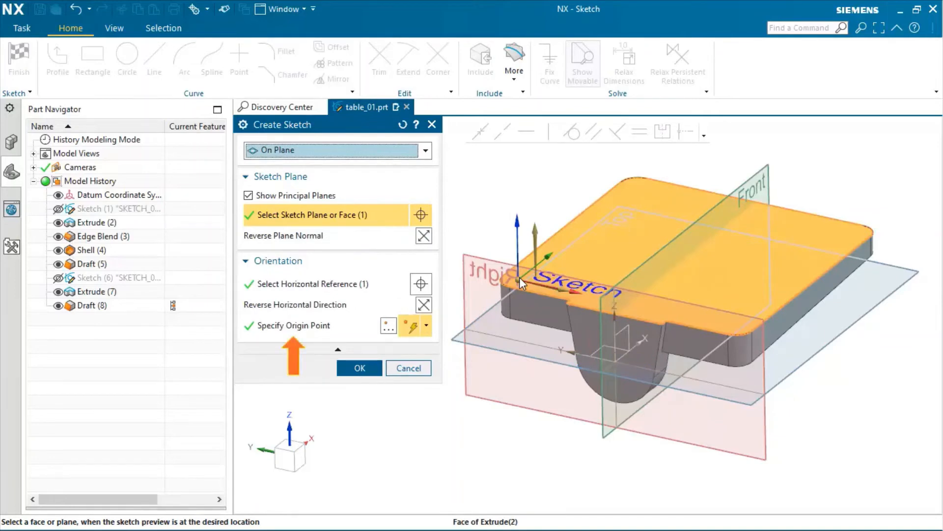
click(317, 328)
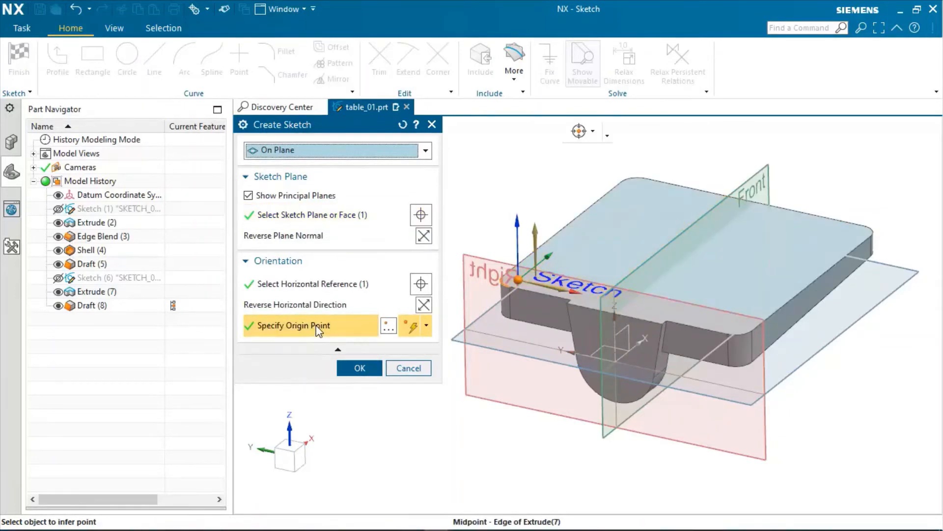
click(614, 314)
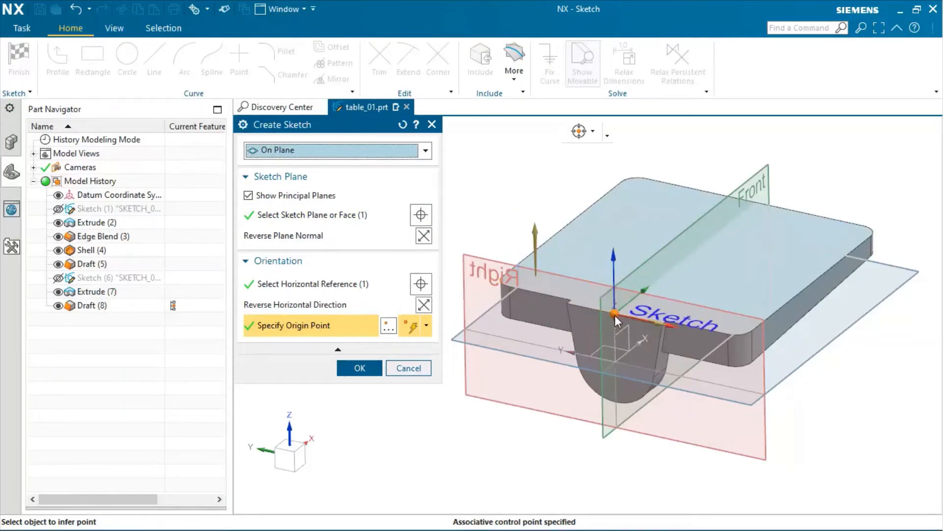
middle_click(614, 314)
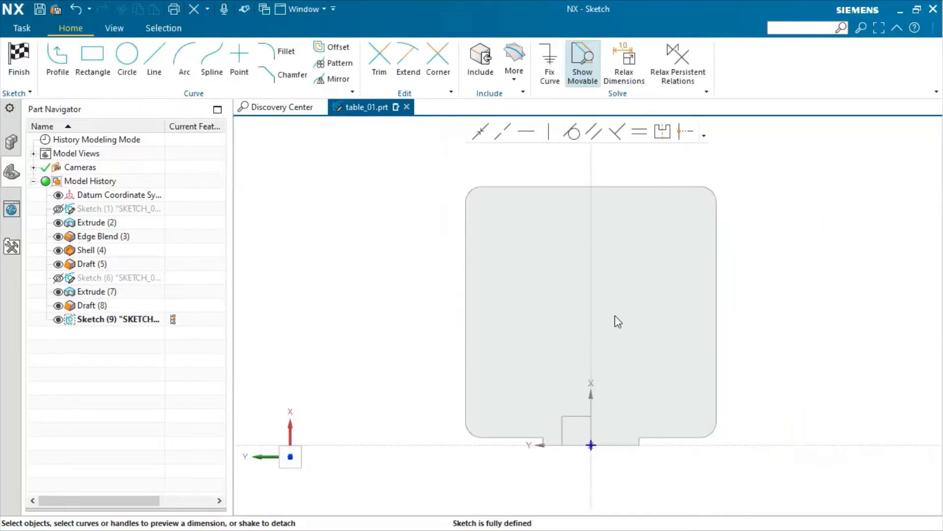
Step: Sketch an upright rectangle about 22 mm wide and 100 mm high on the +Y side of the vertical axis
click(95, 53)
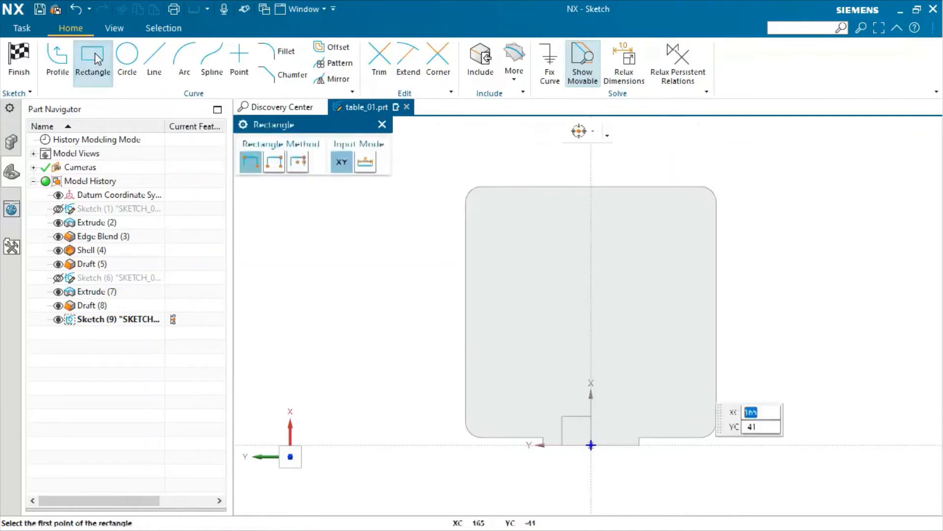
click(497, 389)
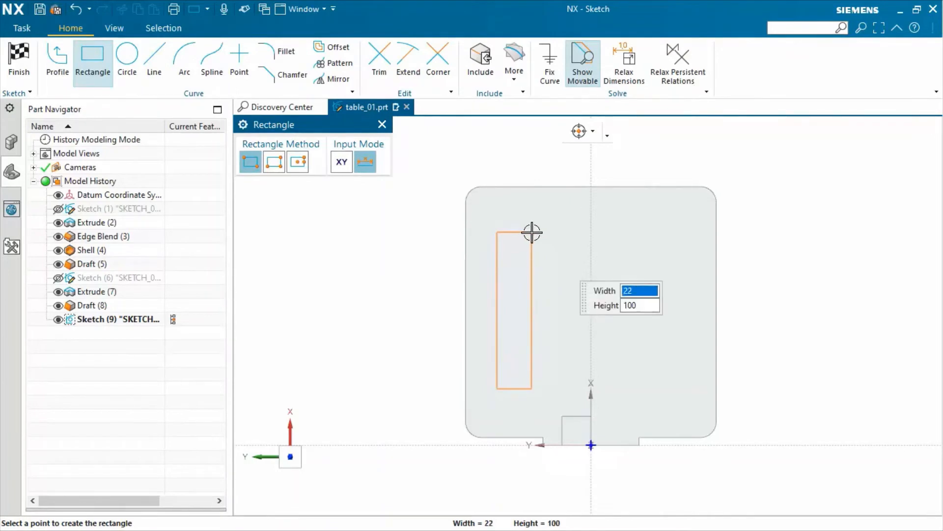
click(532, 232)
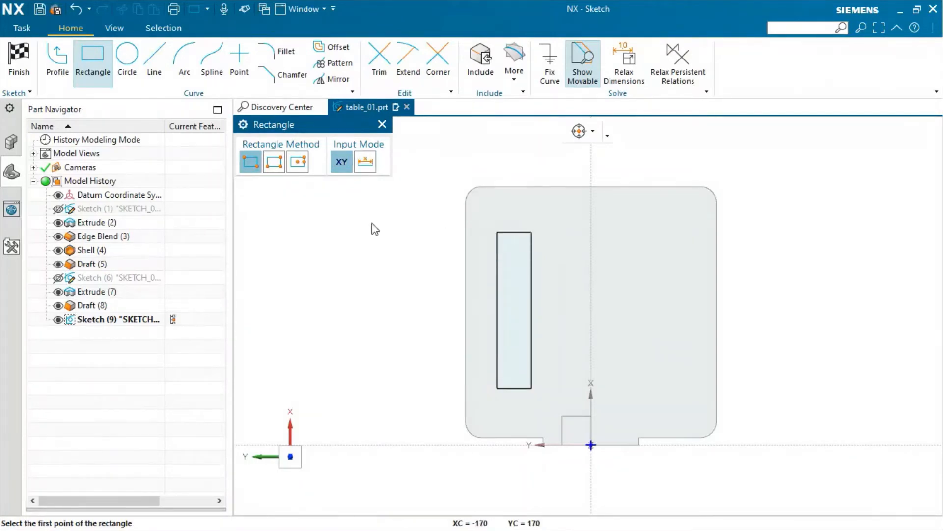
Step: Draw a circle centred on the midpoint of each short side of the rectangle, reaching the rectangle's corners
click(129, 81)
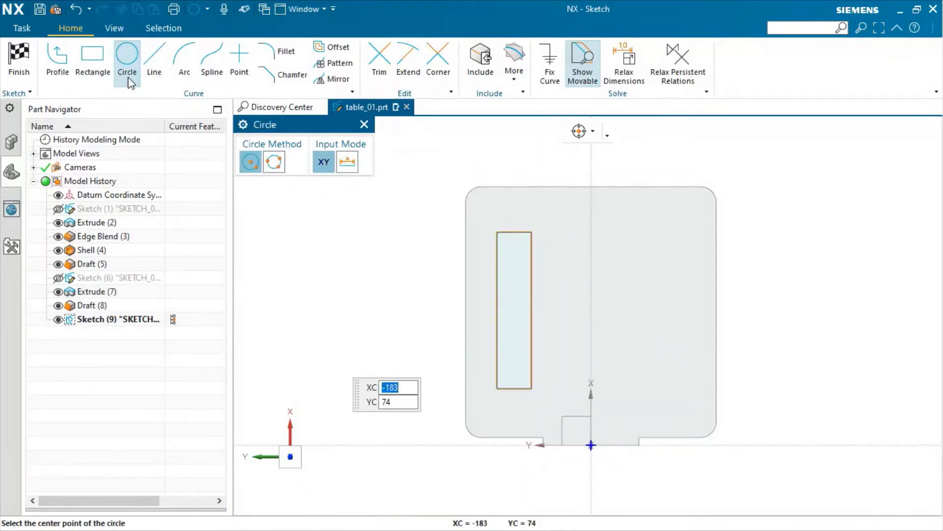
click(514, 231)
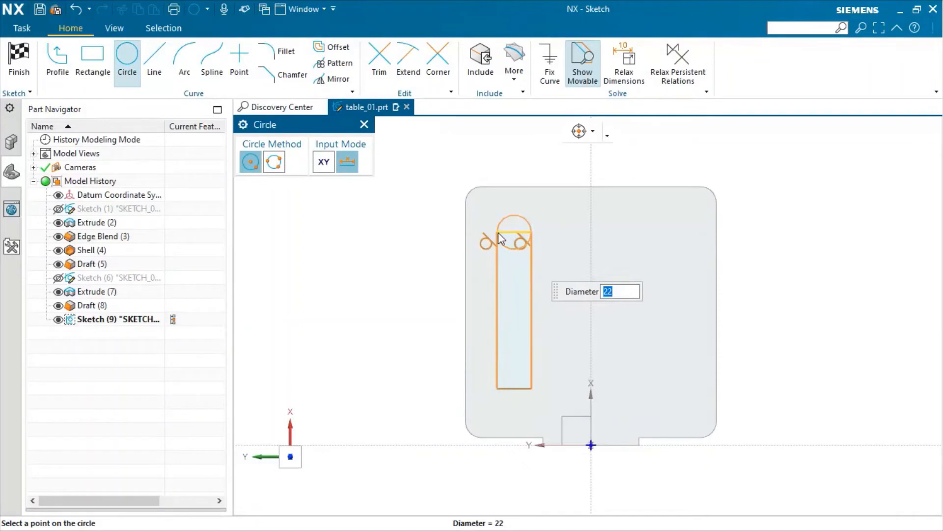
click(498, 234)
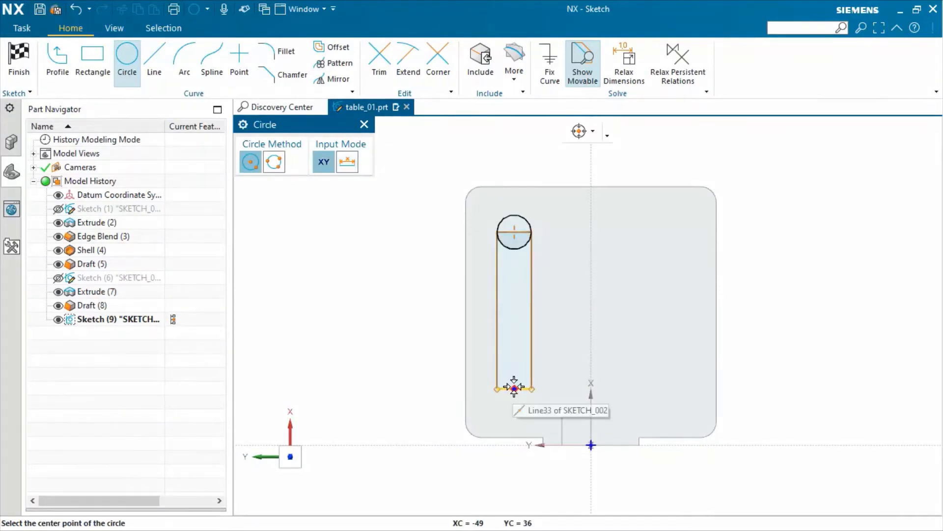
click(514, 387)
click(498, 387)
key(Escape)
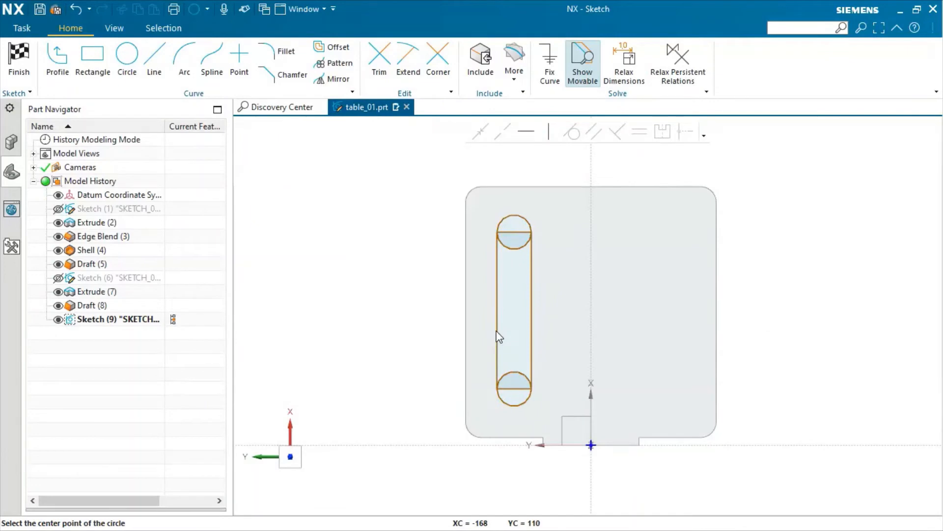
click(497, 333)
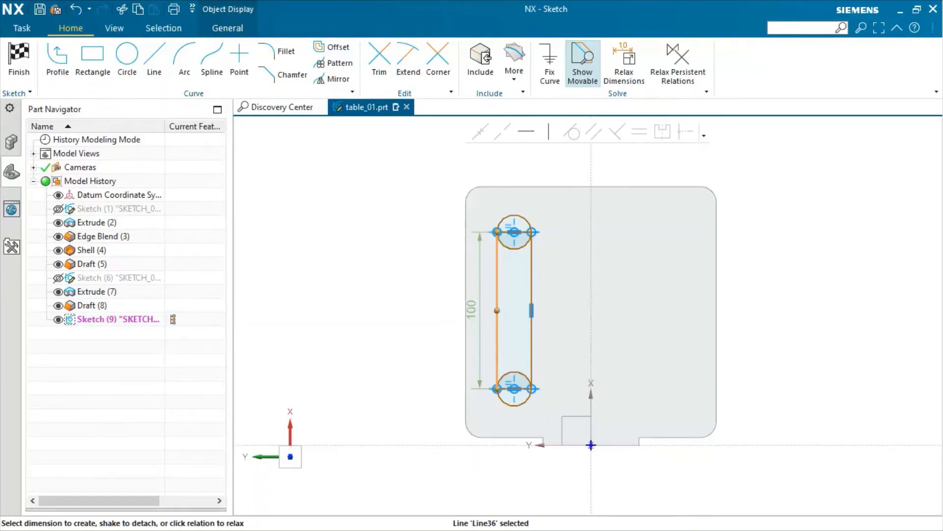
key(o)
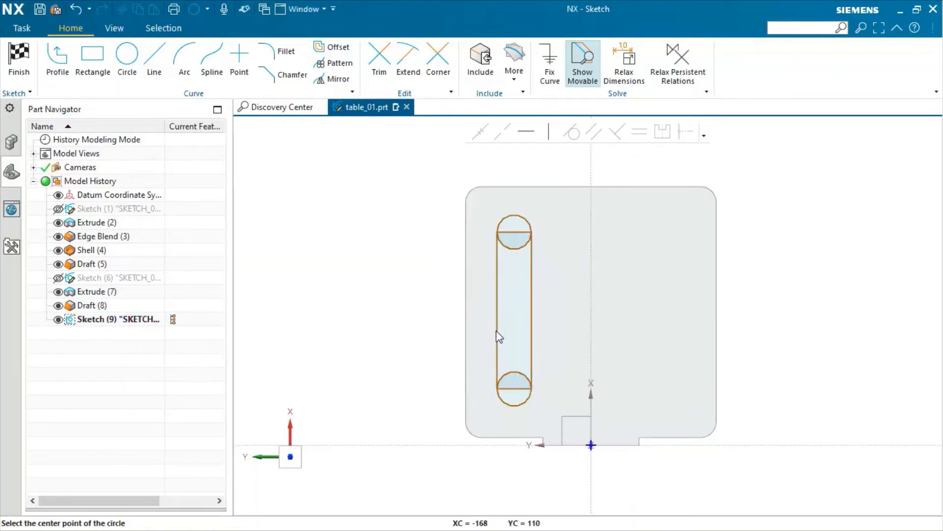
key(Escape)
Step: Dimension the lower circle's edge 25 mm from the horizontal axis and the slot's overall length as 125 mm
click(444, 445)
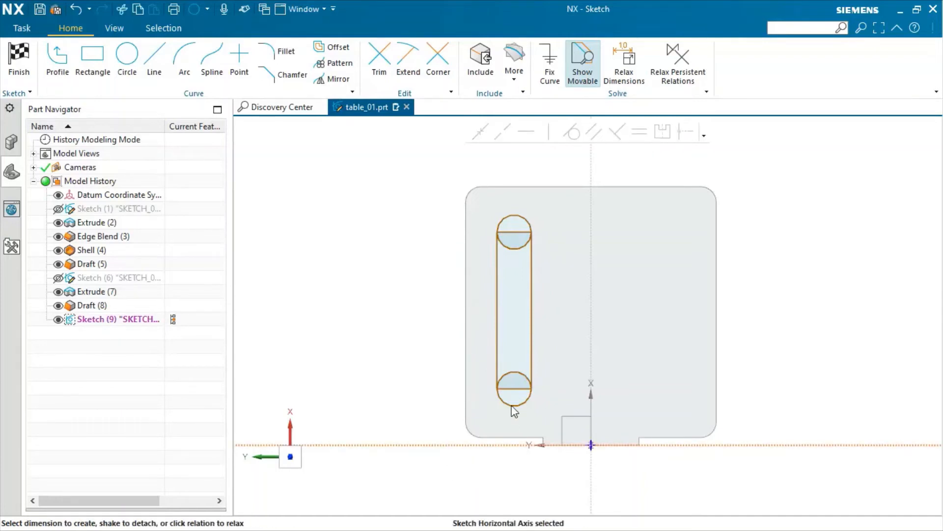
click(512, 408)
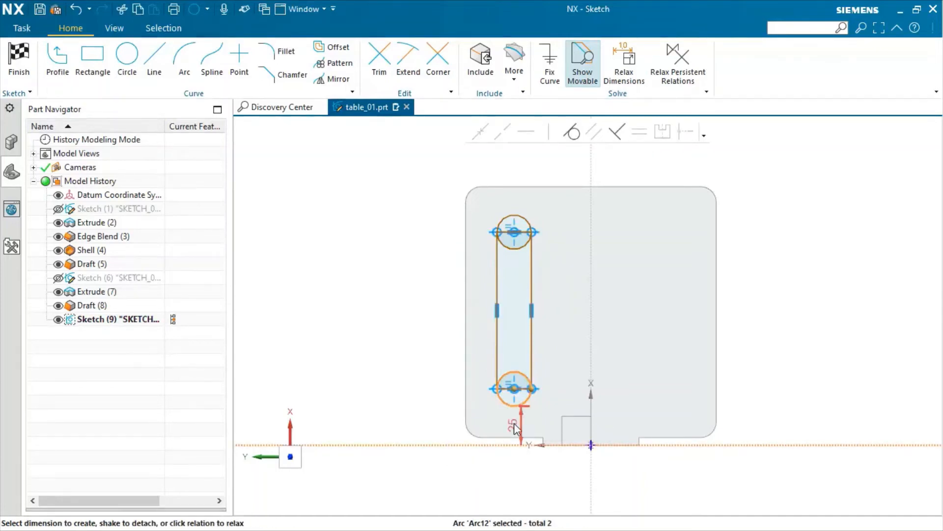
click(420, 419)
key(Return)
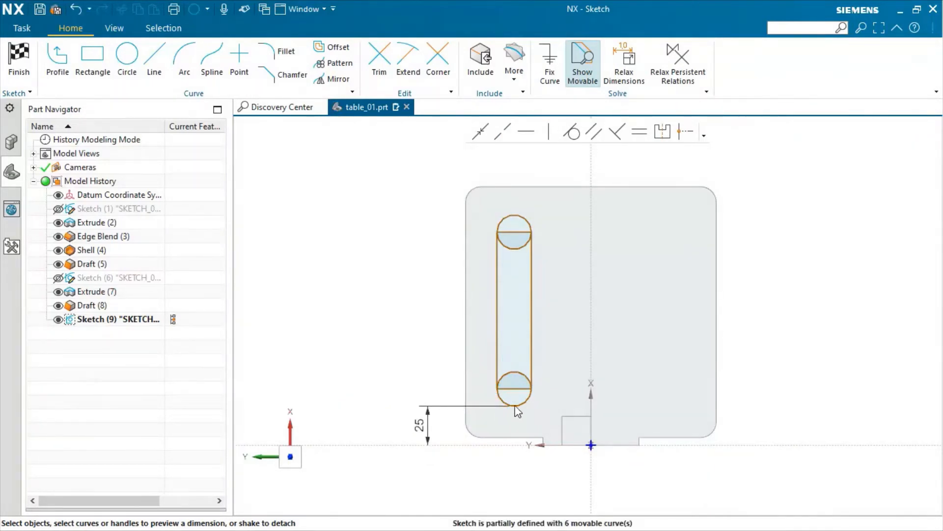
click(503, 227)
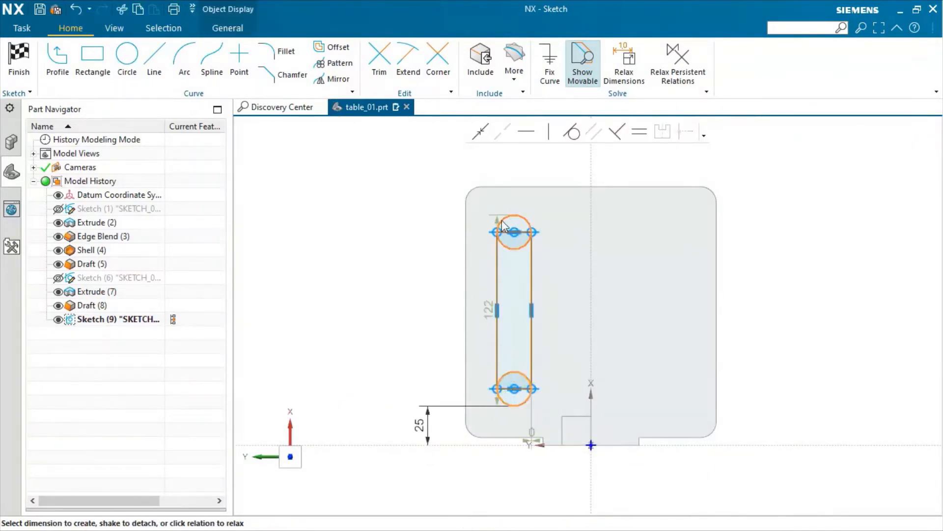
drag(490, 313, 417, 319)
key(Return)
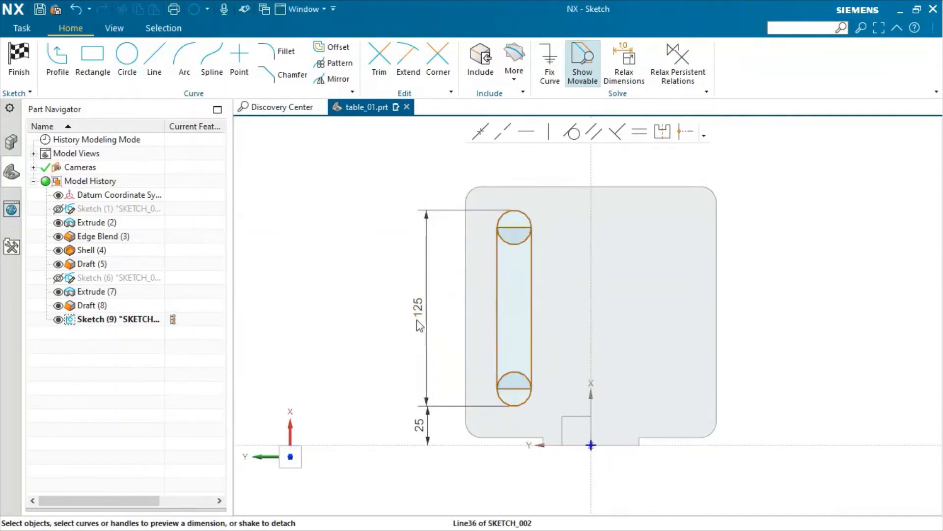
Step: Dimension the distance between the slot's two long sides as 15 mm
click(496, 304)
click(531, 302)
click(514, 288)
text(15)
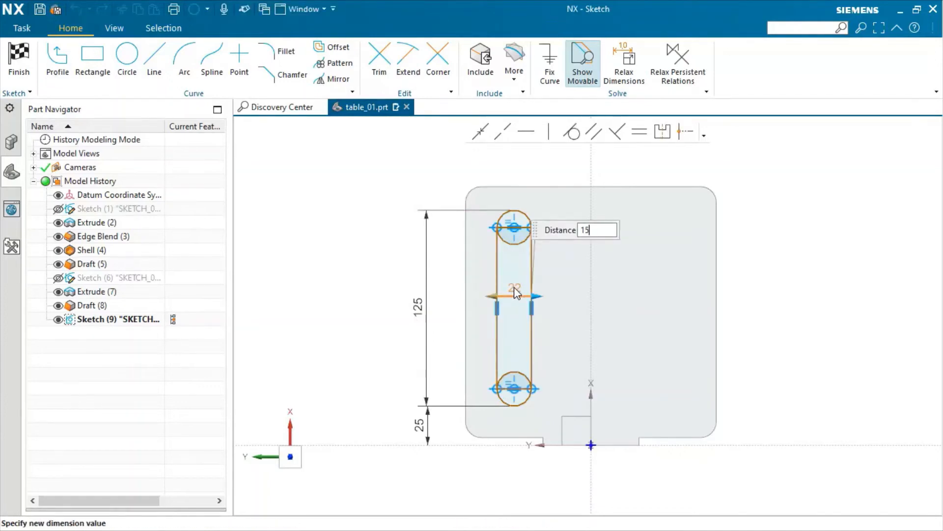
key(Return)
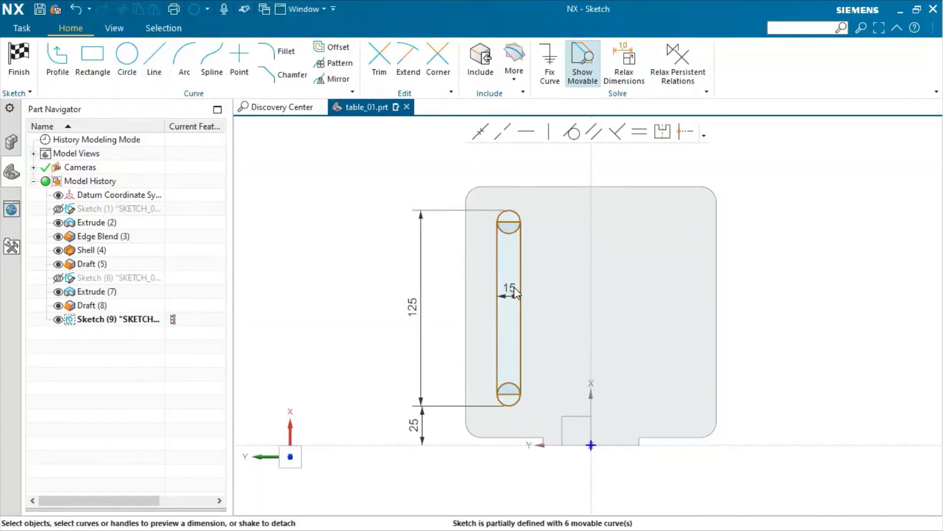
Step: Dimension the upper circle's centre 50 mm from the vertical axis and finish the sketch
click(591, 291)
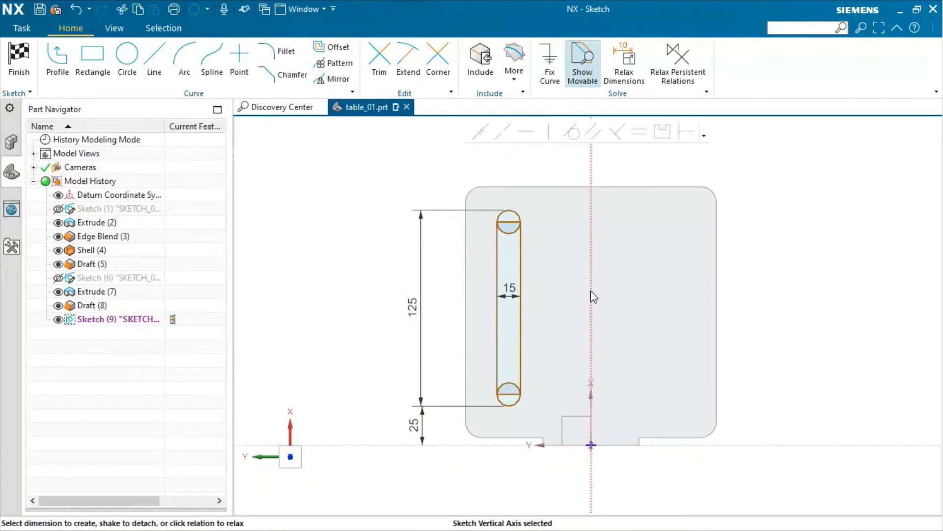
click(509, 222)
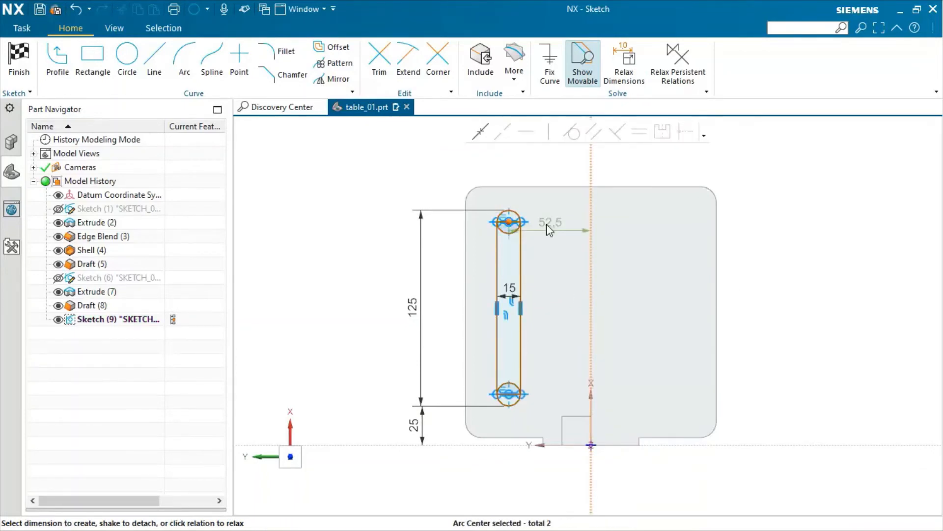
click(547, 253)
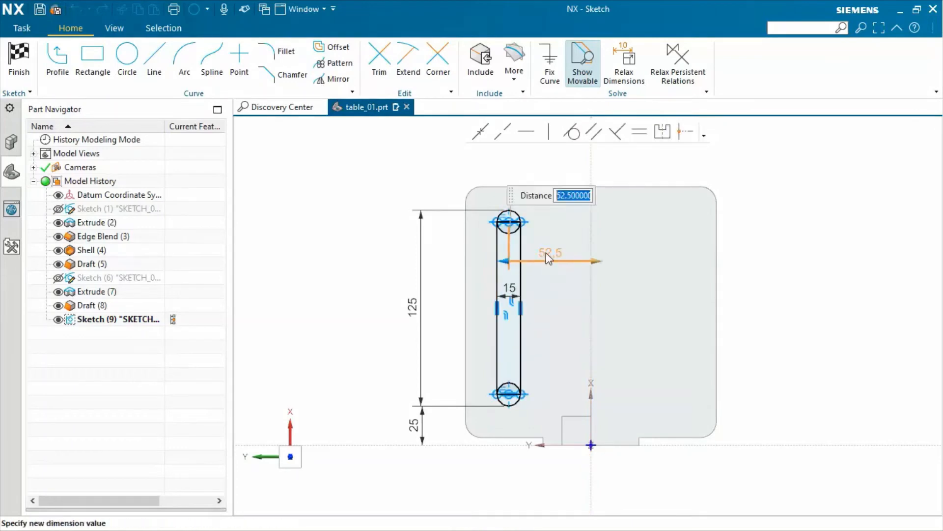
text(50)
key(Return)
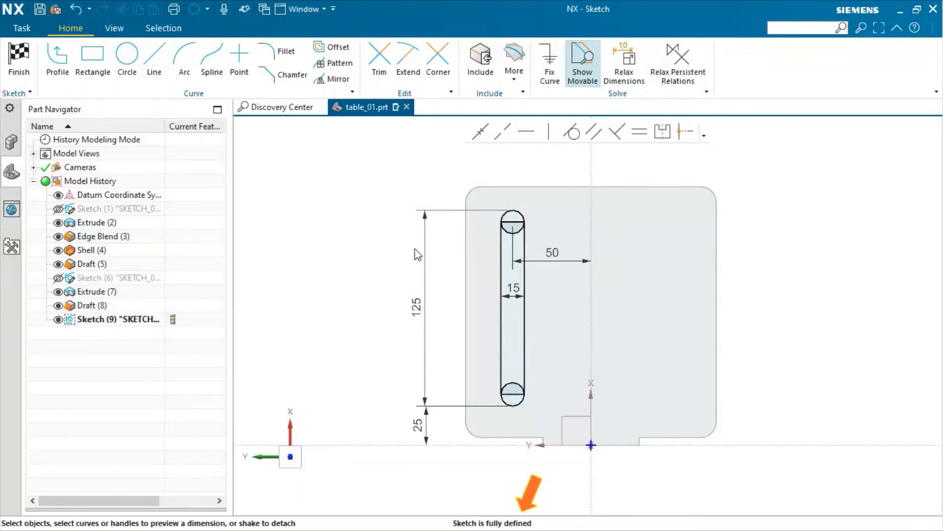
click(19, 62)
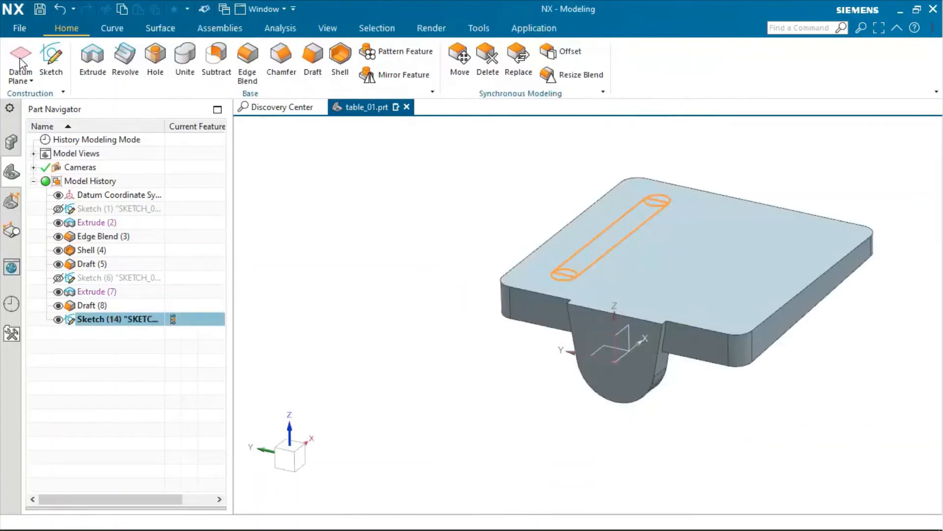
Step: Extrude the slot profile downward with its end limit set to Through All, subtracting it from the table plate
click(90, 60)
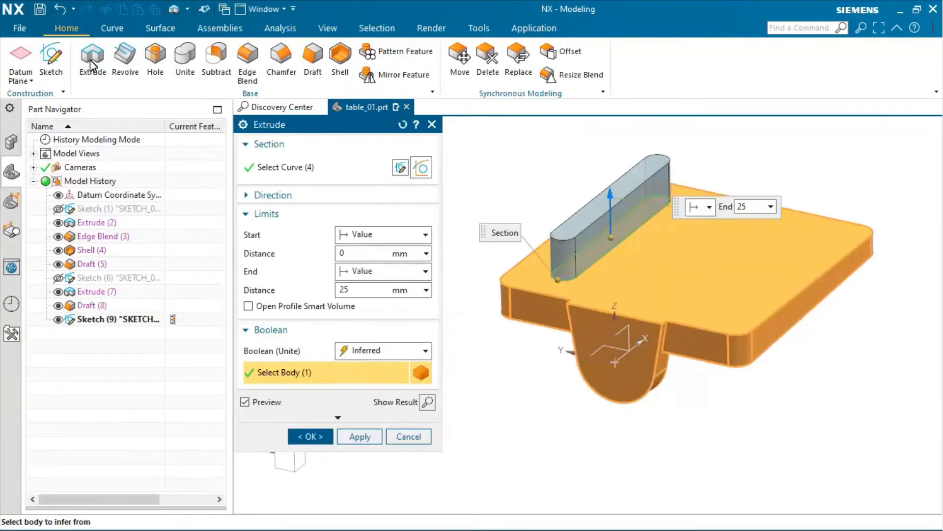
double_click(610, 195)
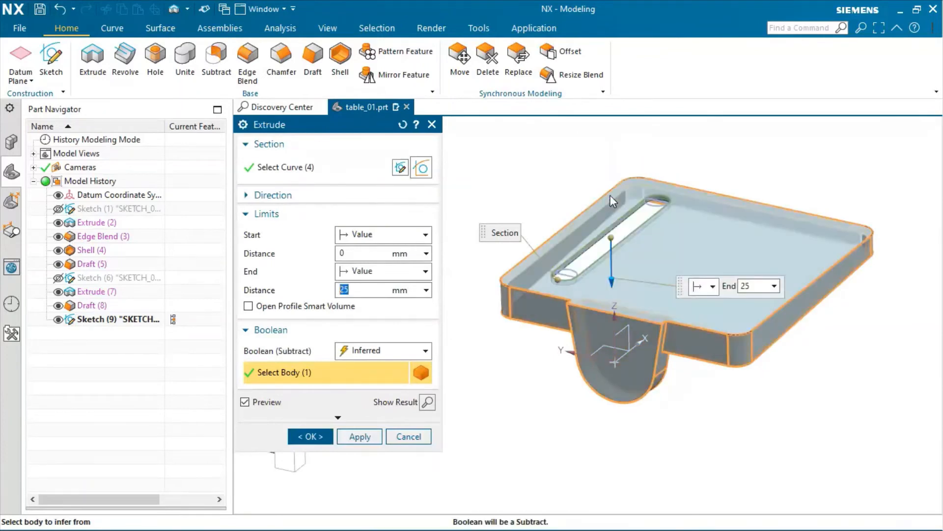
click(422, 273)
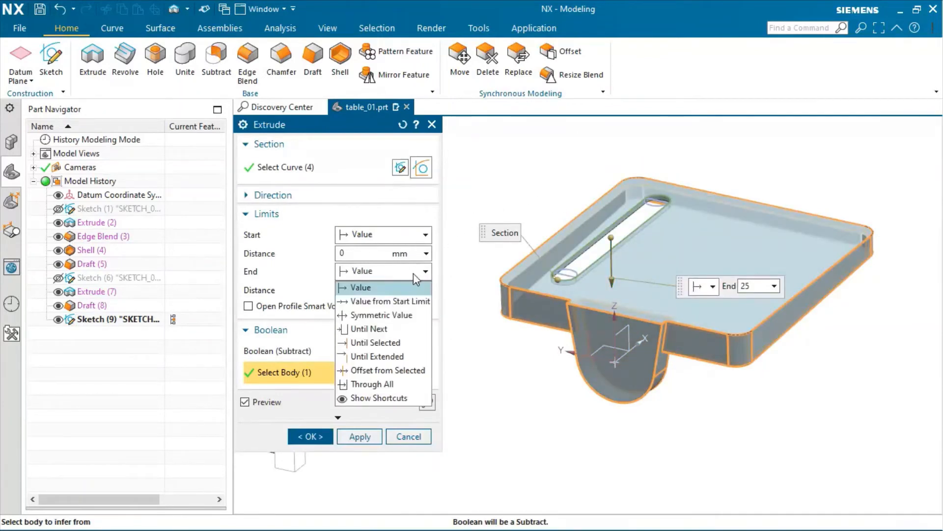
click(384, 384)
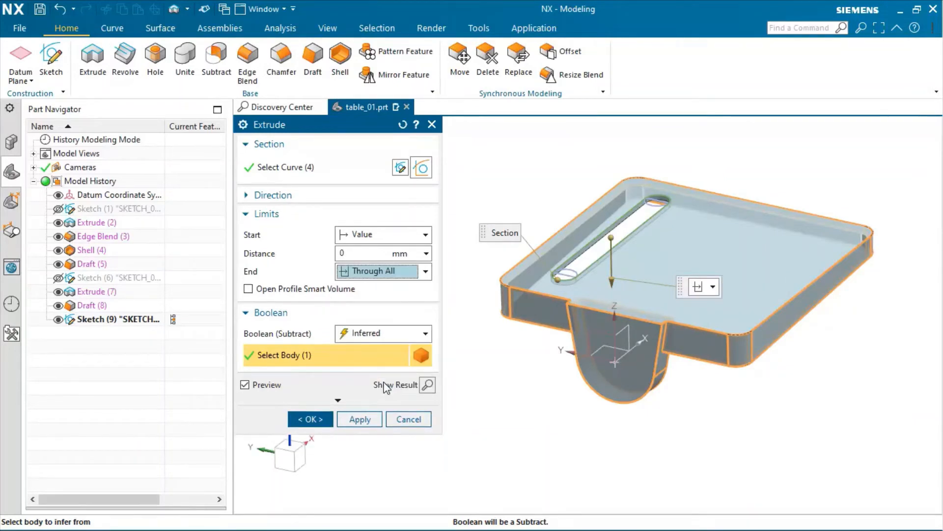
middle_click(385, 387)
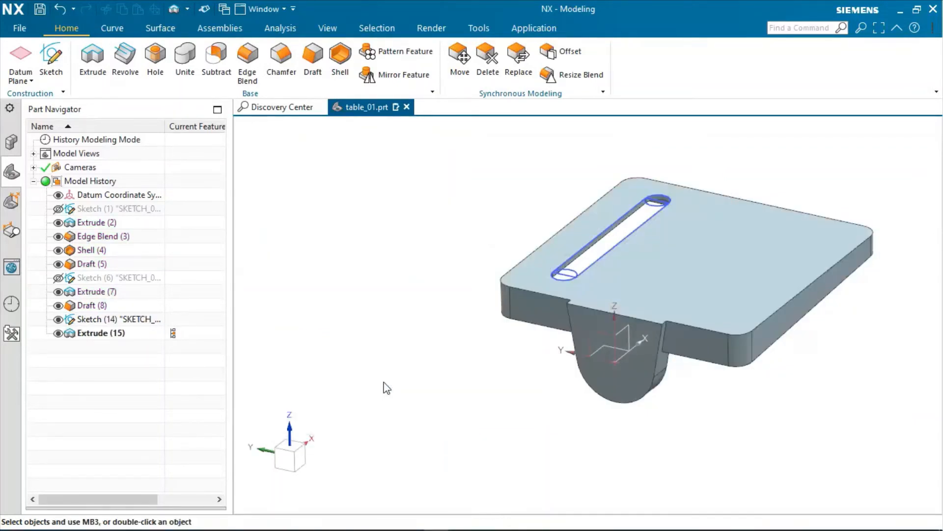
Step: Mirror the slot cut across the datum coordinate system's XZ plane to the opposite side of the table plate
click(400, 75)
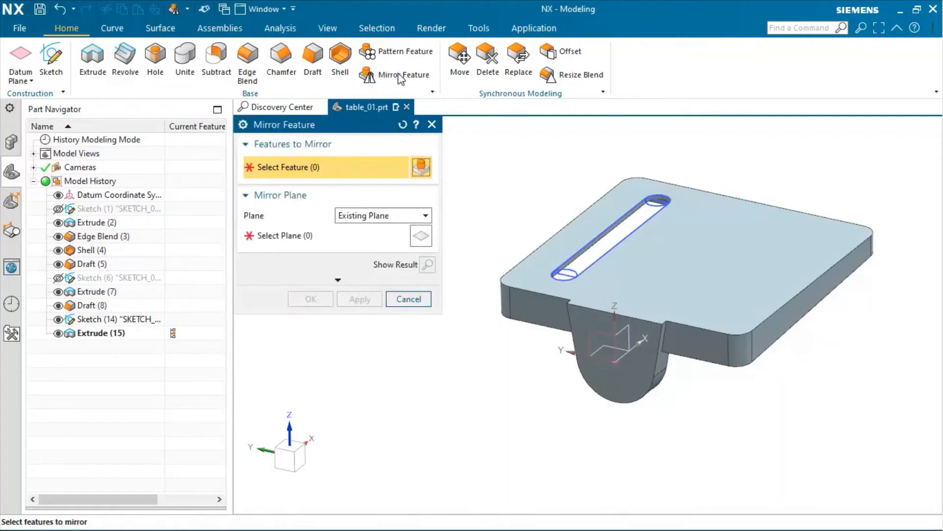
click(581, 259)
middle_click(581, 259)
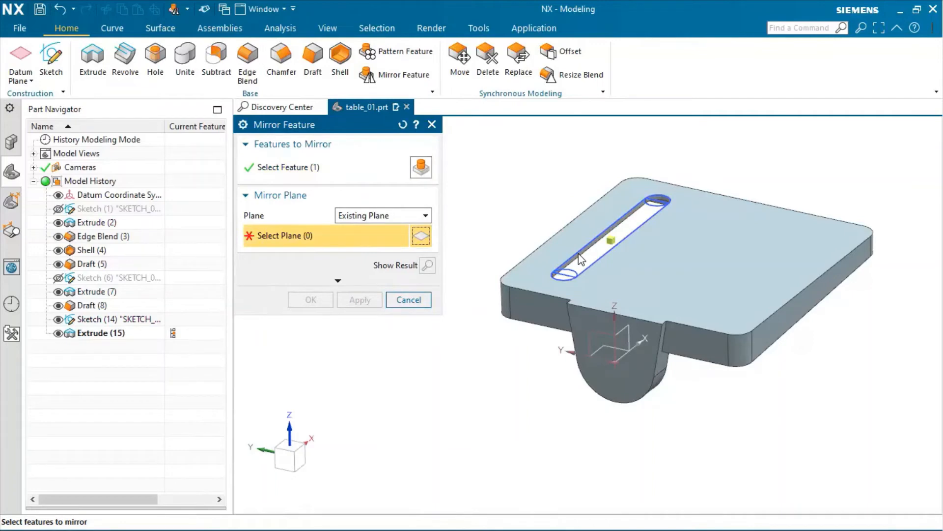
click(623, 328)
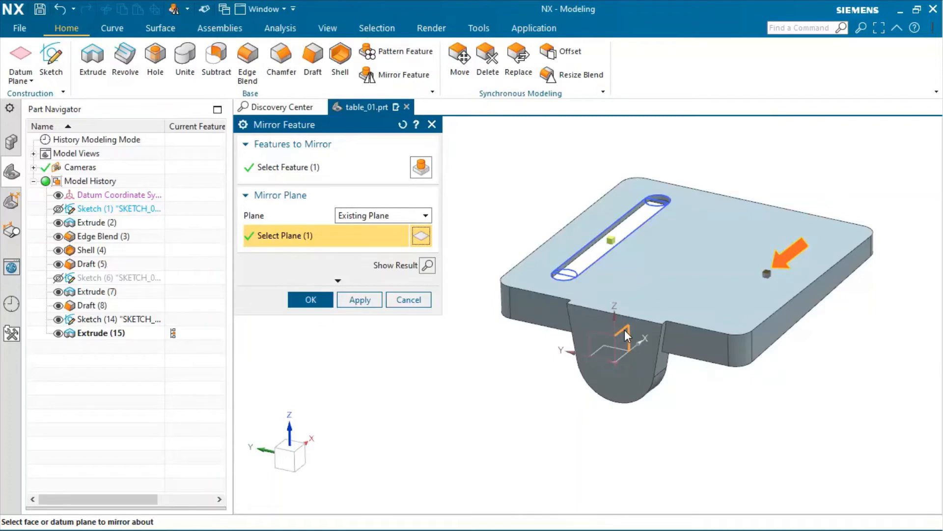
middle_click(625, 332)
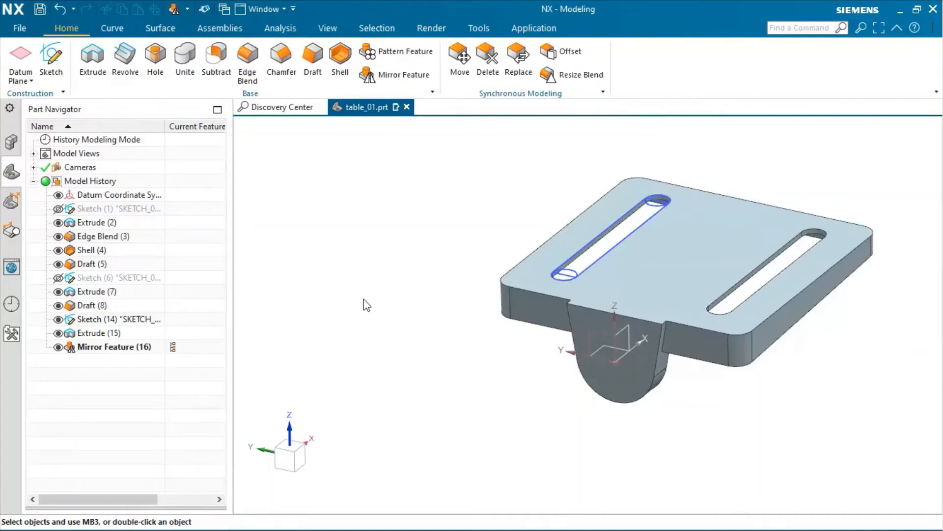
Step: Set up a counterbored hole with 12 mm hole diameter, 25 mm counterbore diameter and 5 mm counterbore depth
click(154, 56)
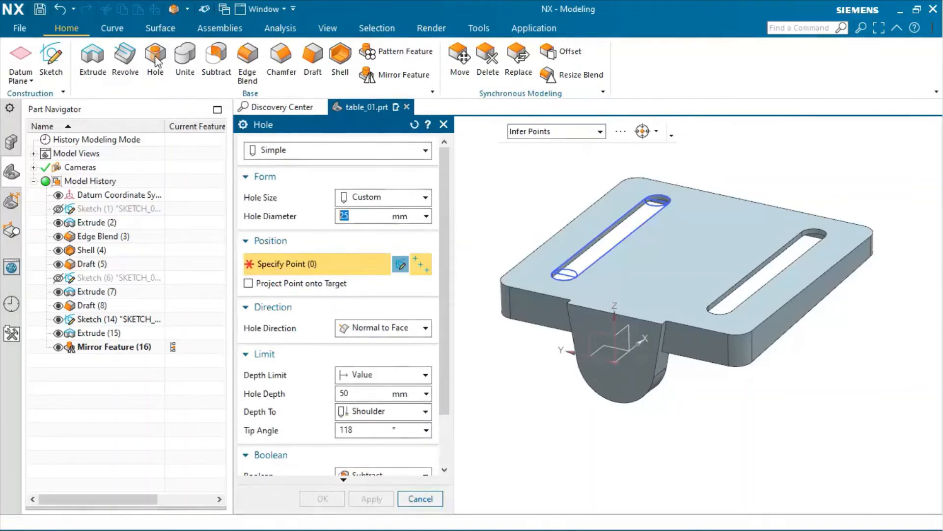
click(426, 150)
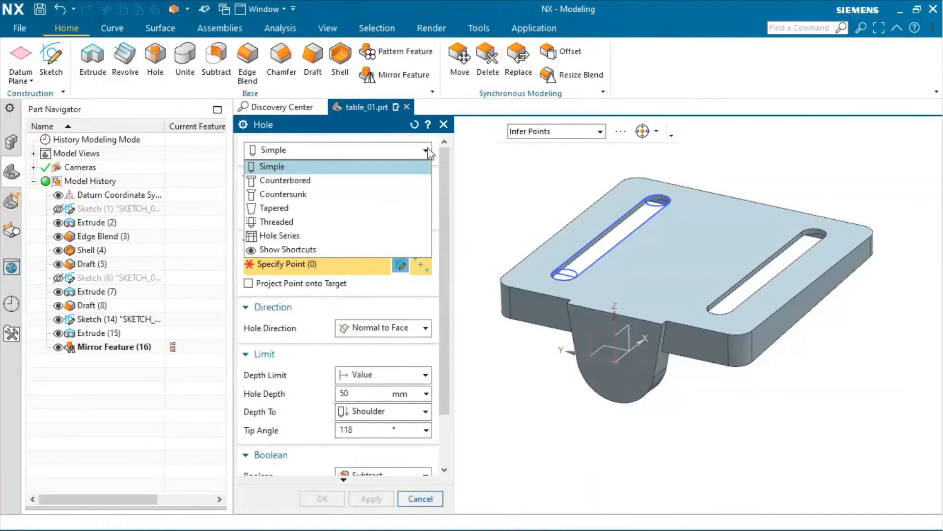
click(295, 181)
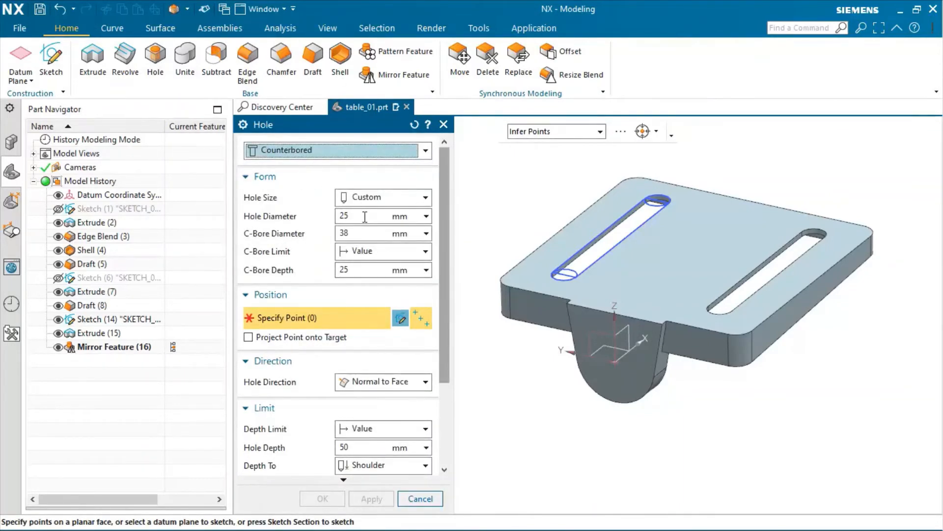
double_click(364, 217)
text(12)
double_click(360, 234)
text(25)
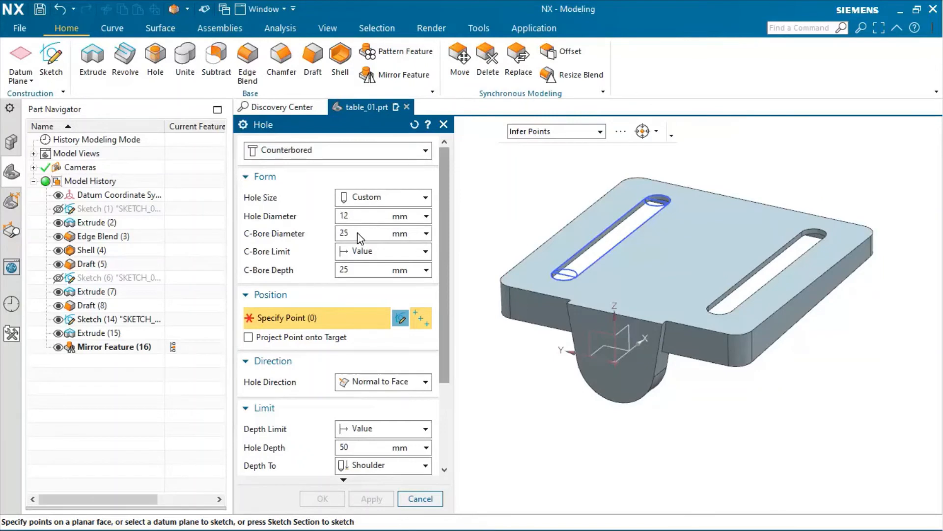
double_click(354, 271)
text(5)
Step: Place the counterbored hole at the centre of the lug's rounded end with its depth limit set to Until Next
click(614, 365)
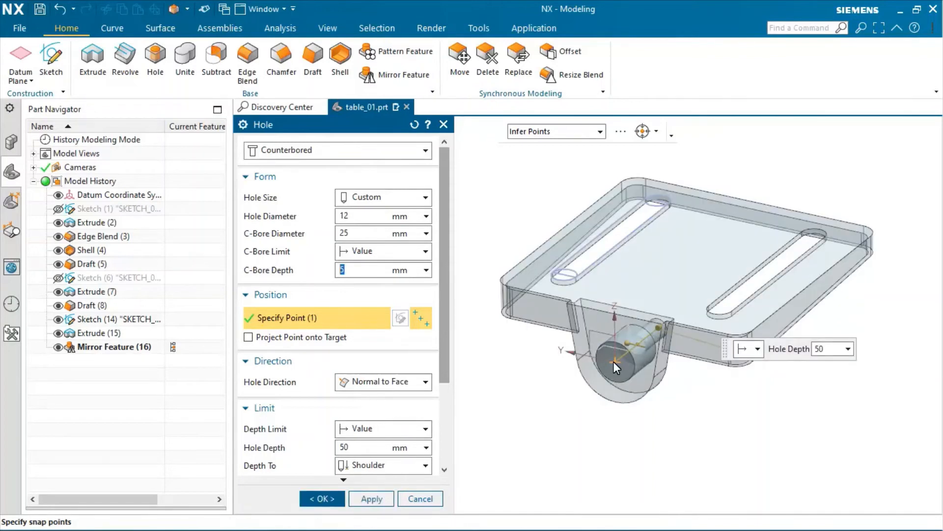
click(427, 432)
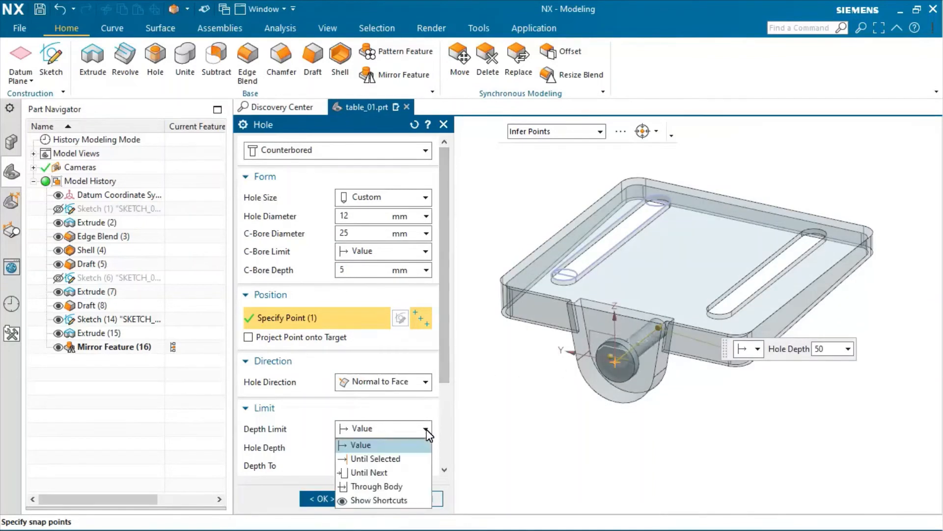
click(376, 472)
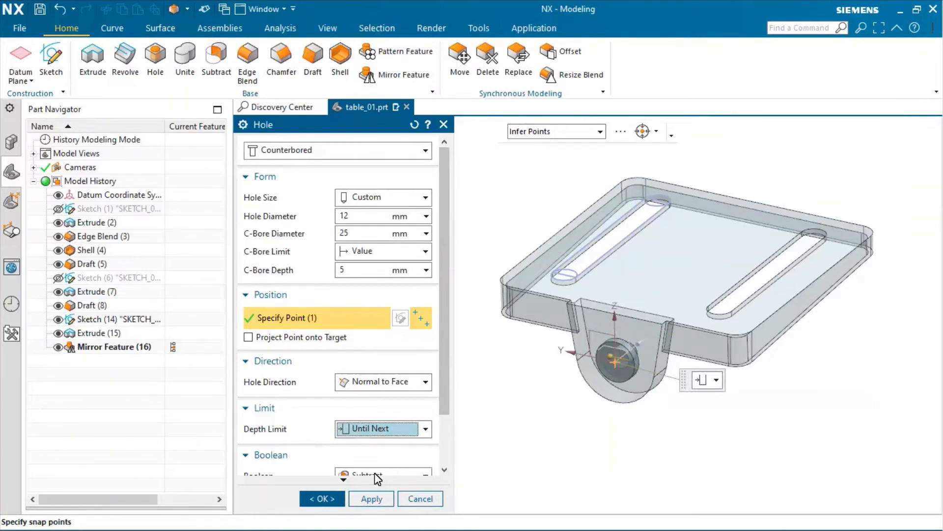
middle_click(377, 480)
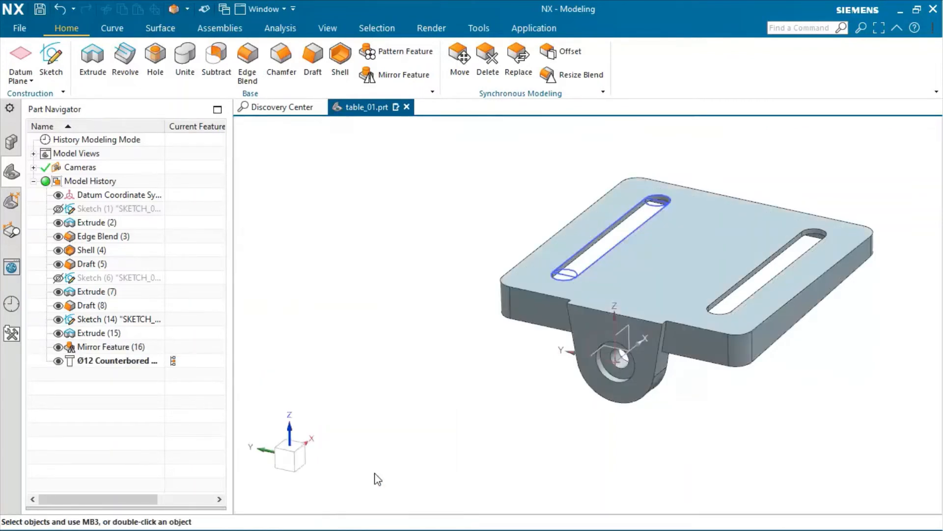
Step: Hide the slot sketch and blend the plate's rim edges with a 1 mm radius, selecting them with the Rib Top Face Edges rule
click(58, 320)
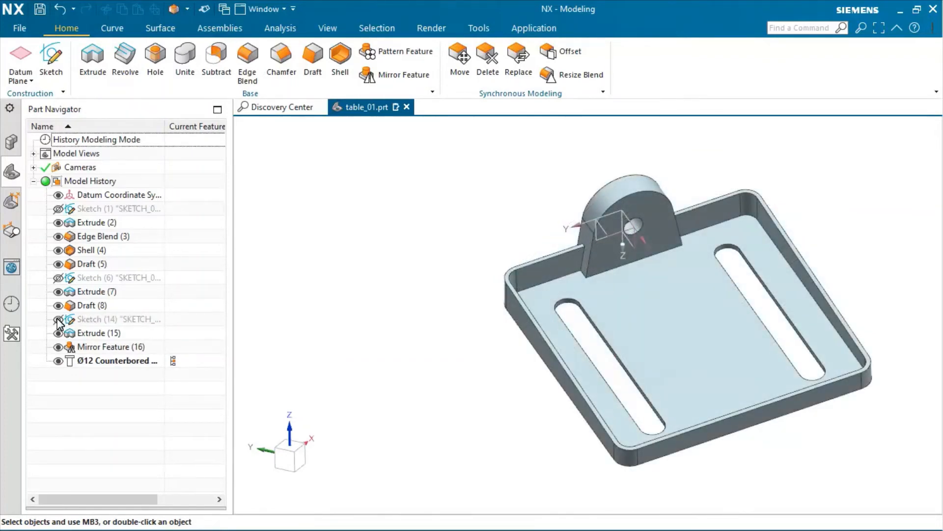
click(247, 61)
text(1)
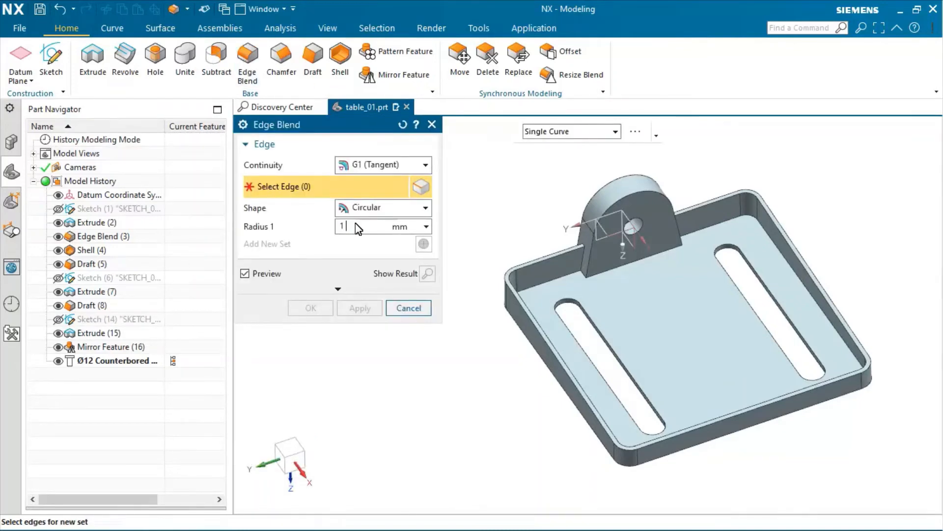
click(615, 132)
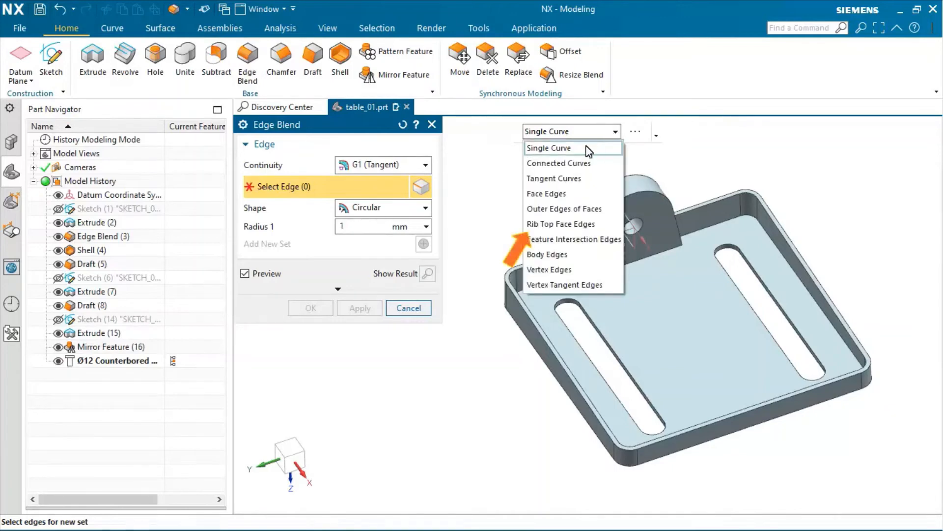
click(572, 225)
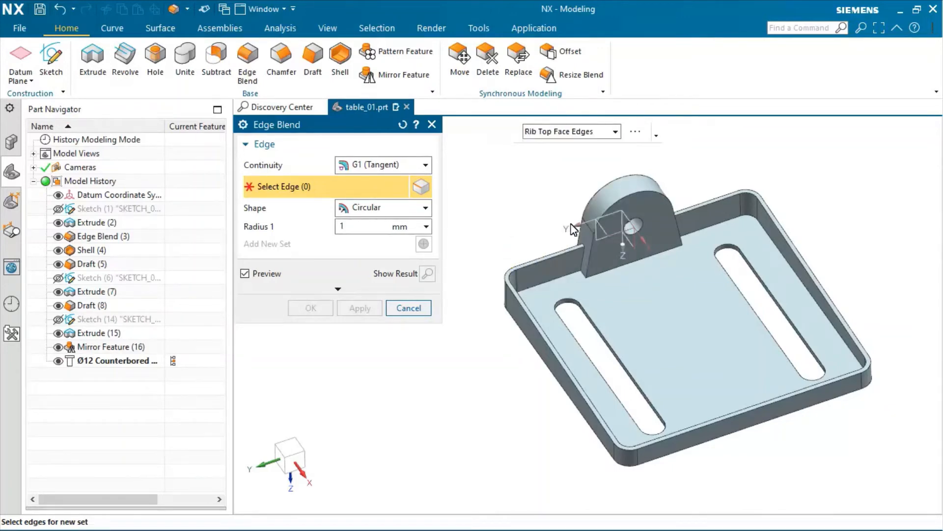
click(541, 258)
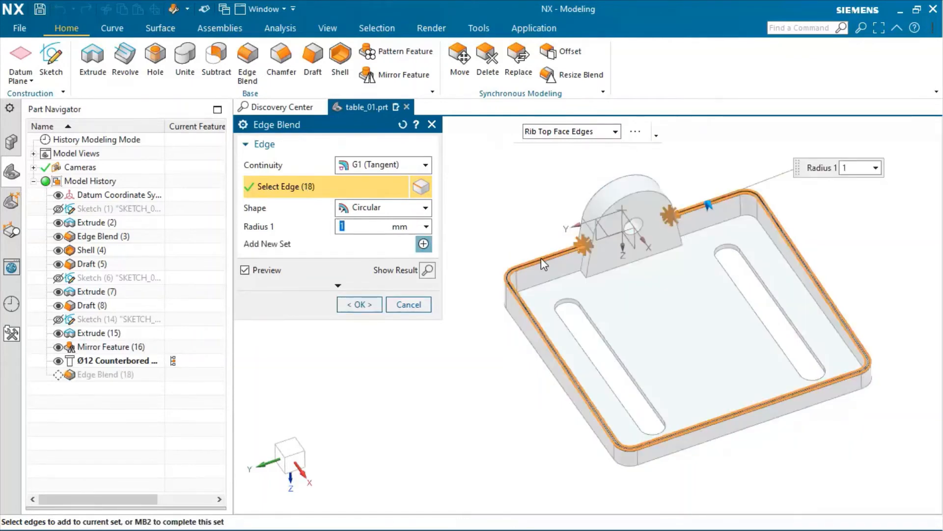
middle_click(542, 258)
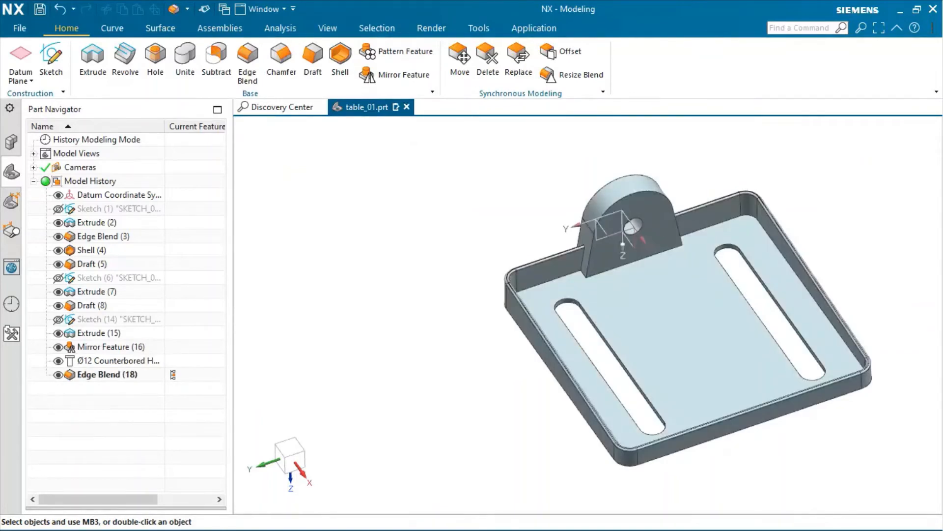
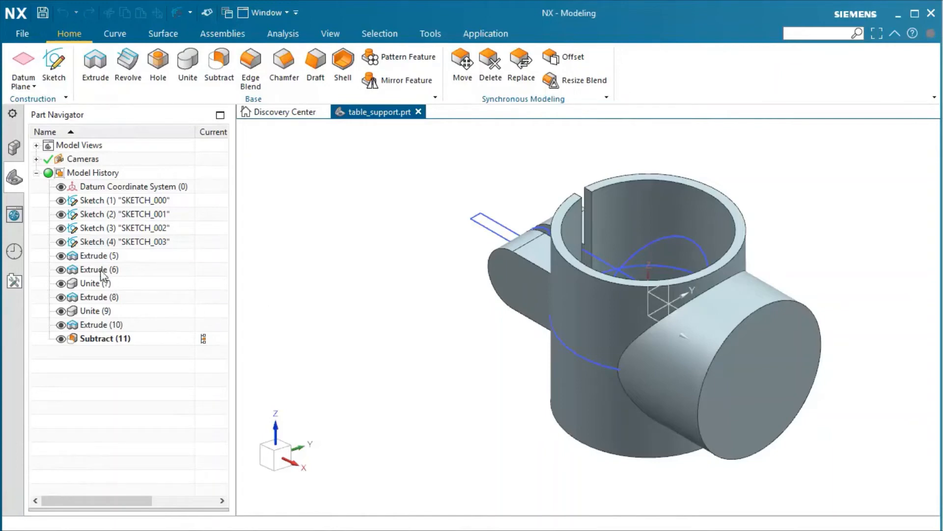
Step: In table_support.prt, delete all the features from Extrude (5) through Subtract (11), leaving only the datum and sketches
click(101, 256)
shift+click(105, 340)
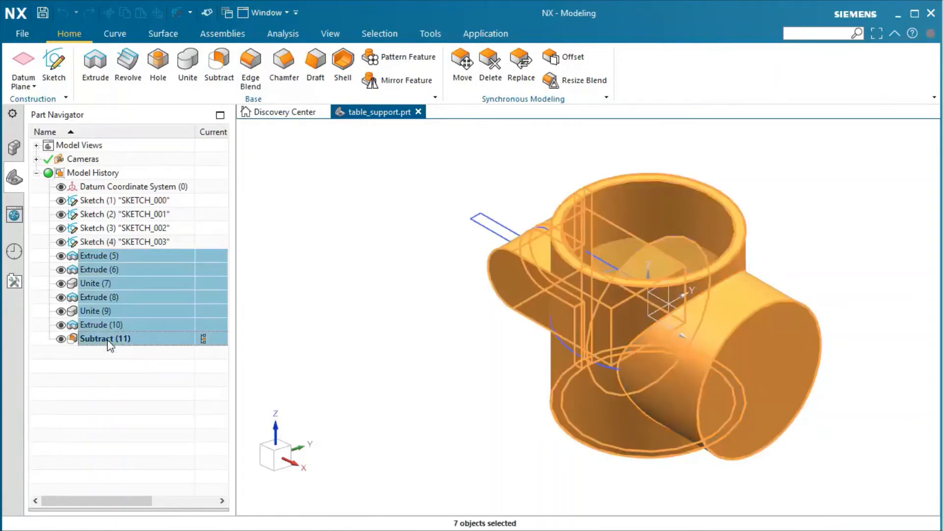
key(Delete)
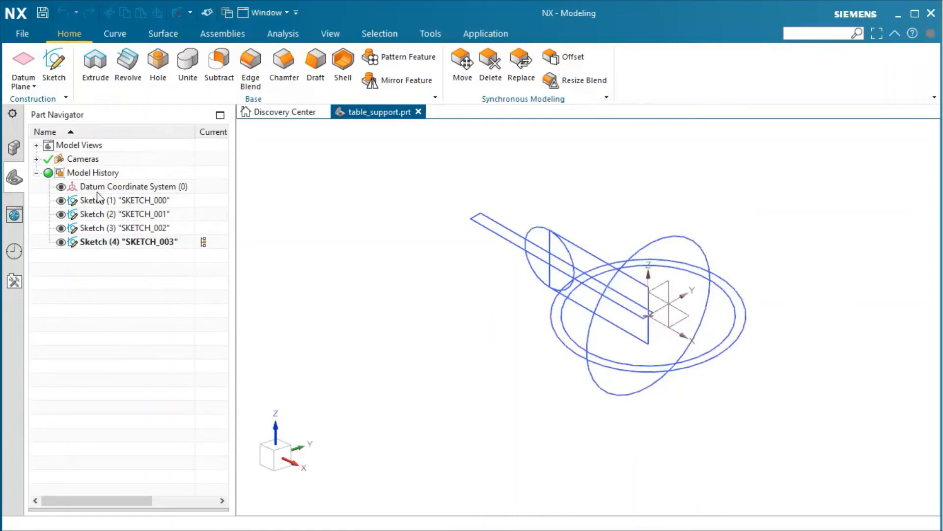
Step: Extrude the two concentric circles with a symmetric distance of 30 mm to form the hollow cylinder
click(96, 74)
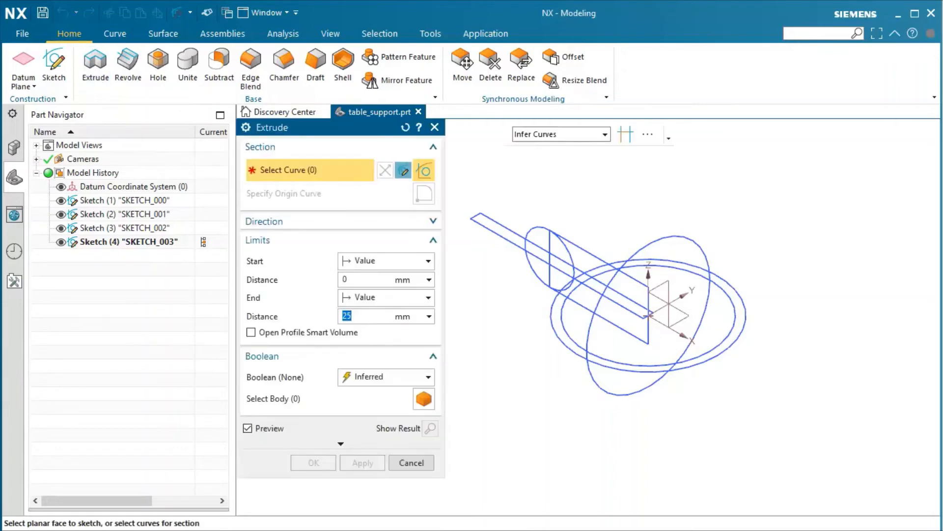
click(712, 351)
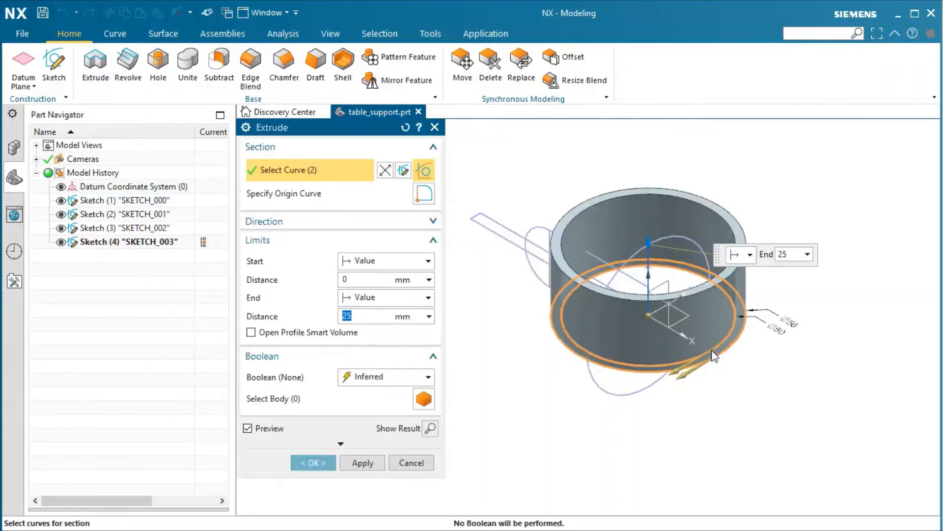
click(429, 261)
click(428, 292)
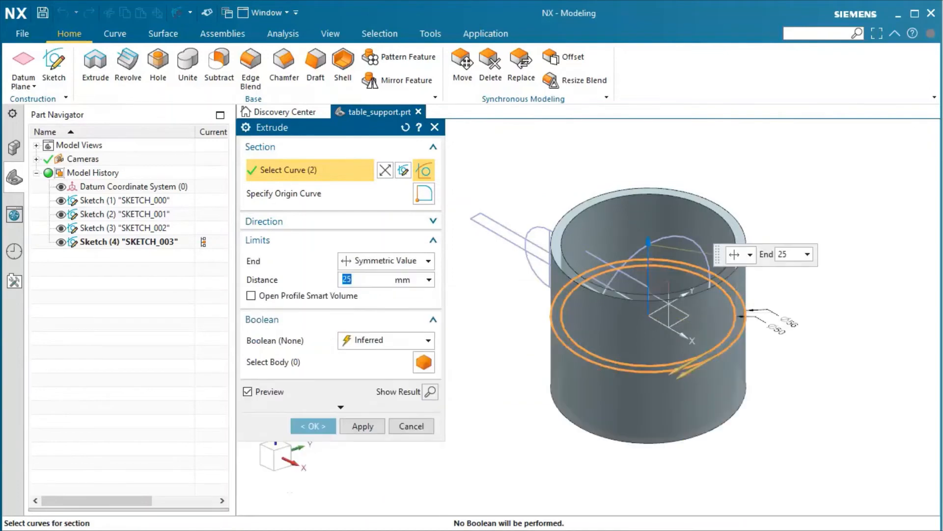
text(30)
click(381, 432)
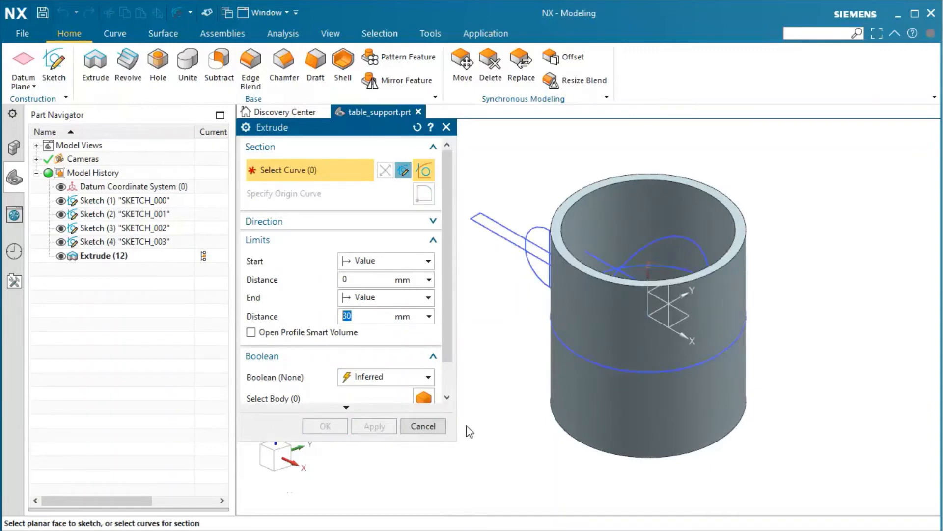
Step: Extrude the large vertical circle 45 mm along X as a separate body with Boolean set to None
click(663, 238)
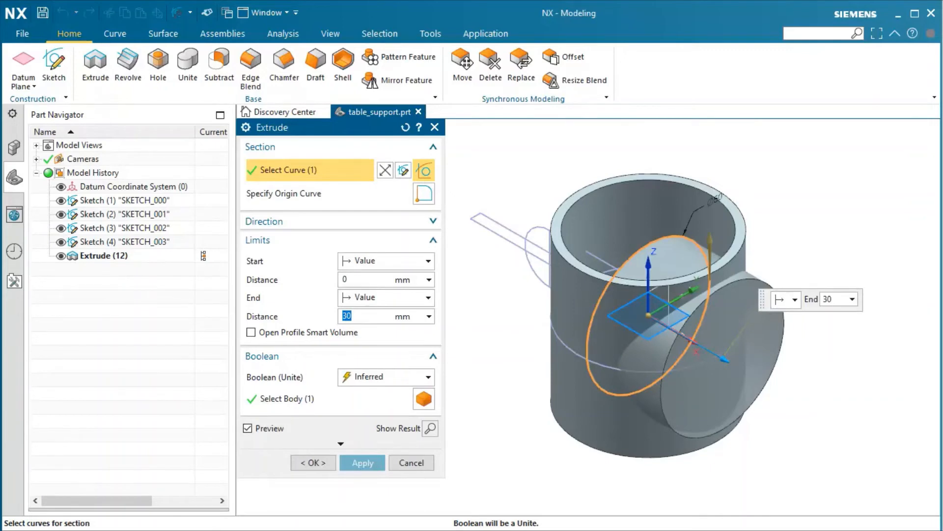
text(45)
click(428, 377)
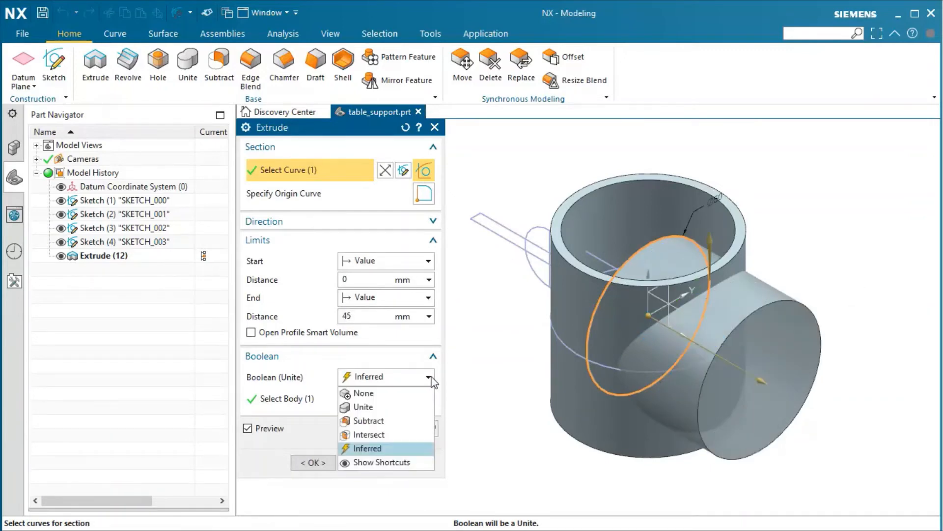
click(425, 395)
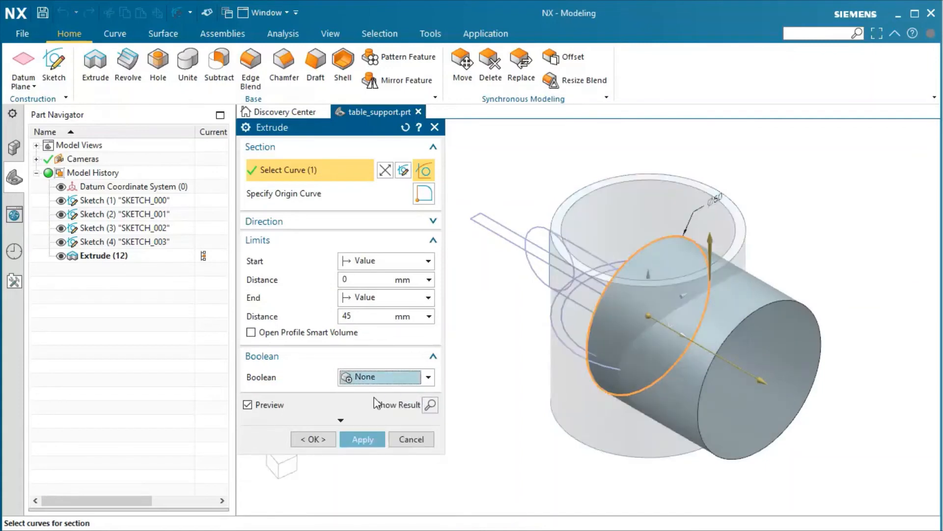
click(314, 439)
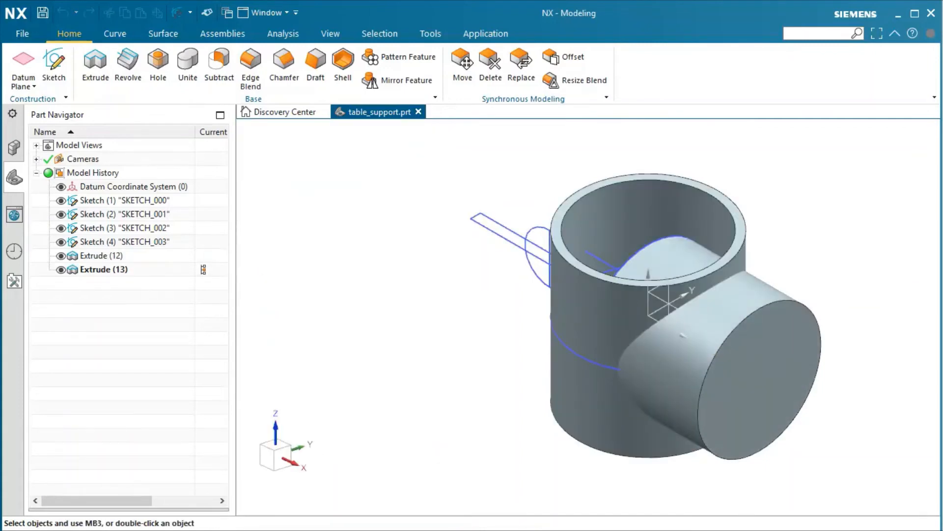
Step: Unite the horizontal solid cylinder with the hollow cylinder, using Define Regions to keep only the cylinder portion outside the hollow one
click(186, 80)
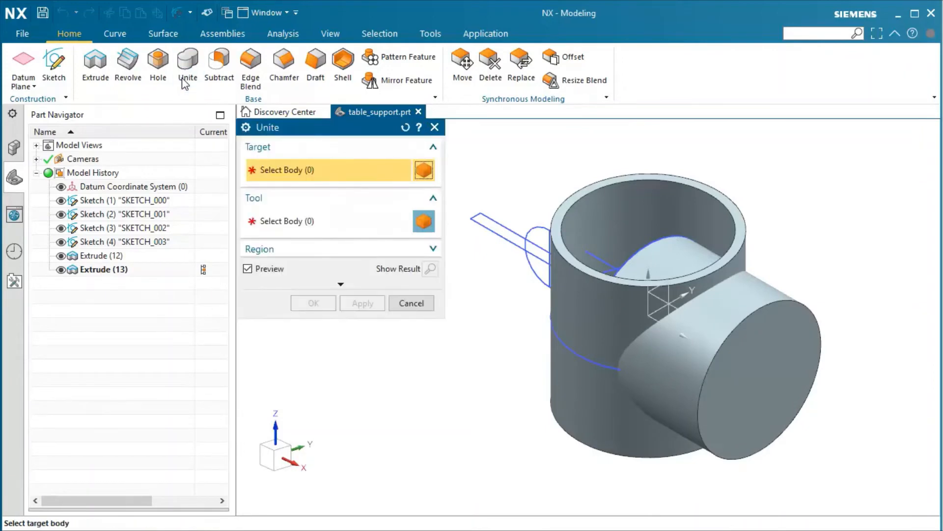
click(558, 279)
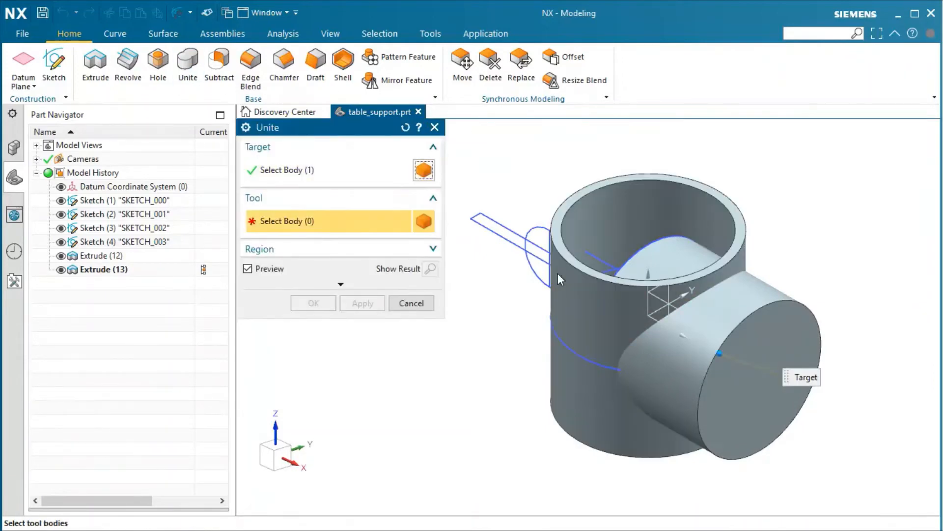
click(649, 345)
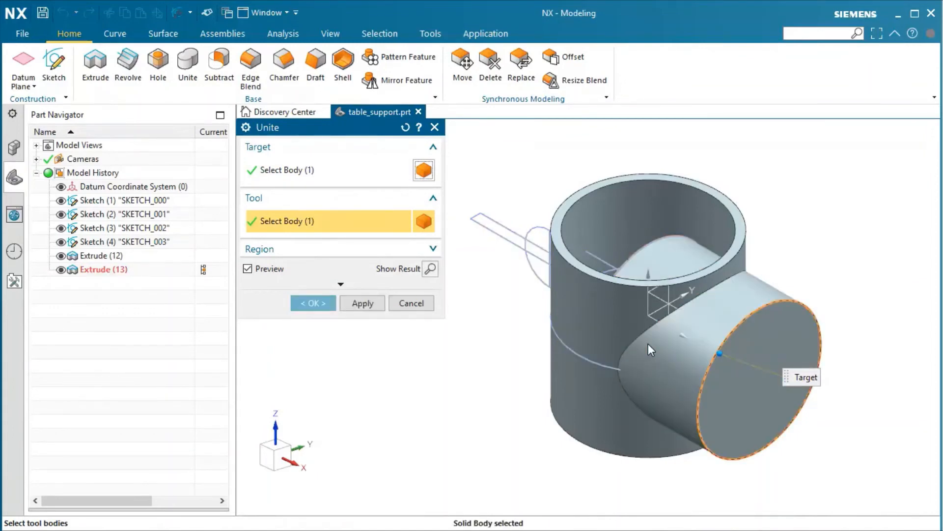
click(434, 250)
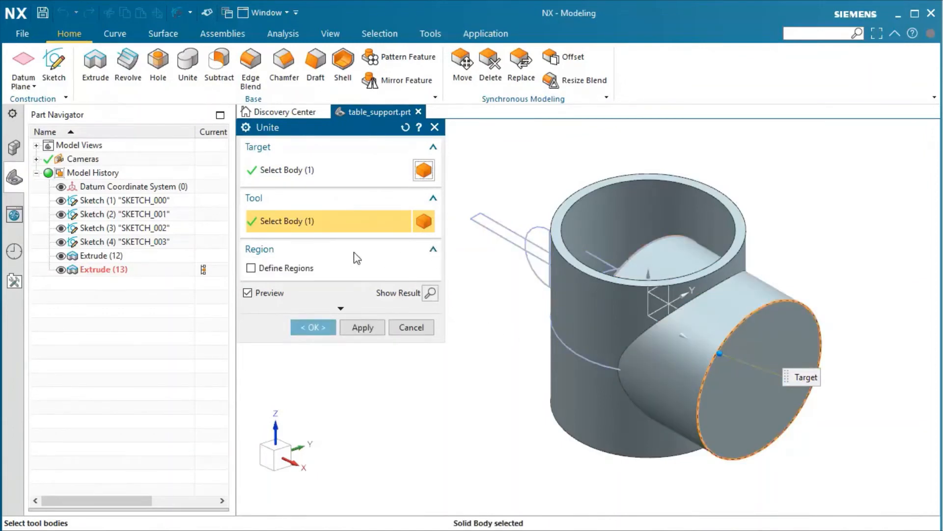
click(251, 268)
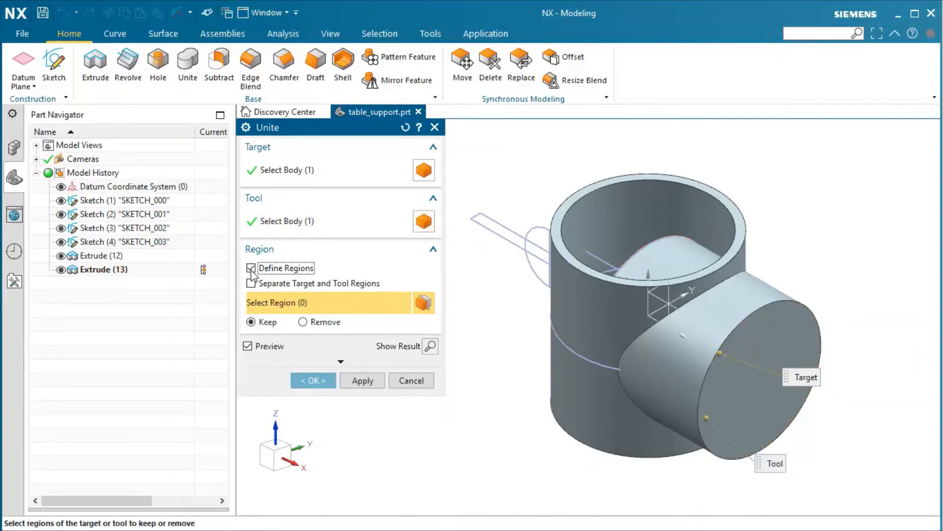
click(635, 368)
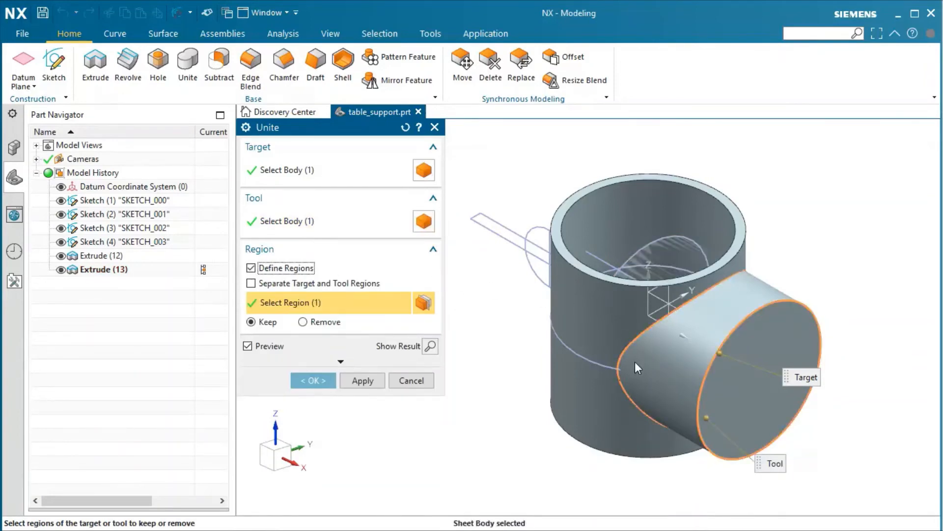
click(326, 384)
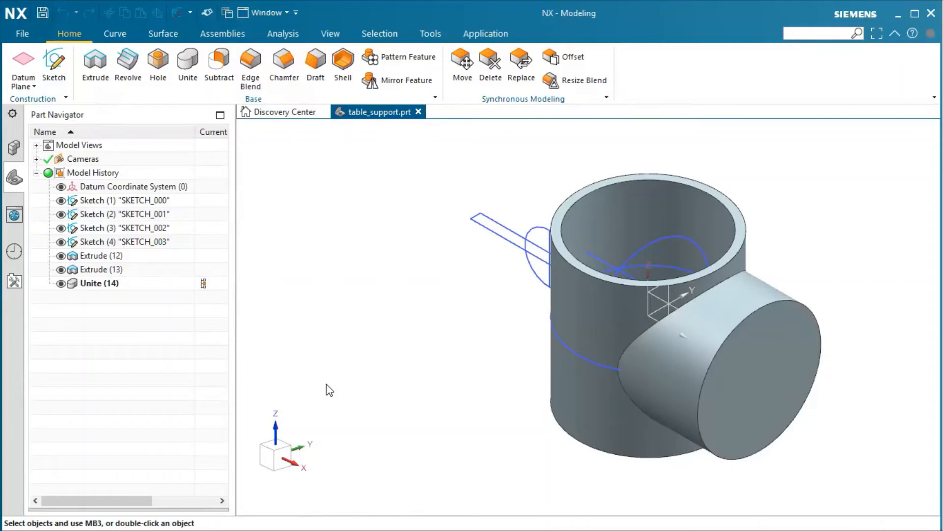
Step: Extrude the rounded lug profile as a separate body with a symmetric distance of 15 mm and Boolean set to None
click(96, 69)
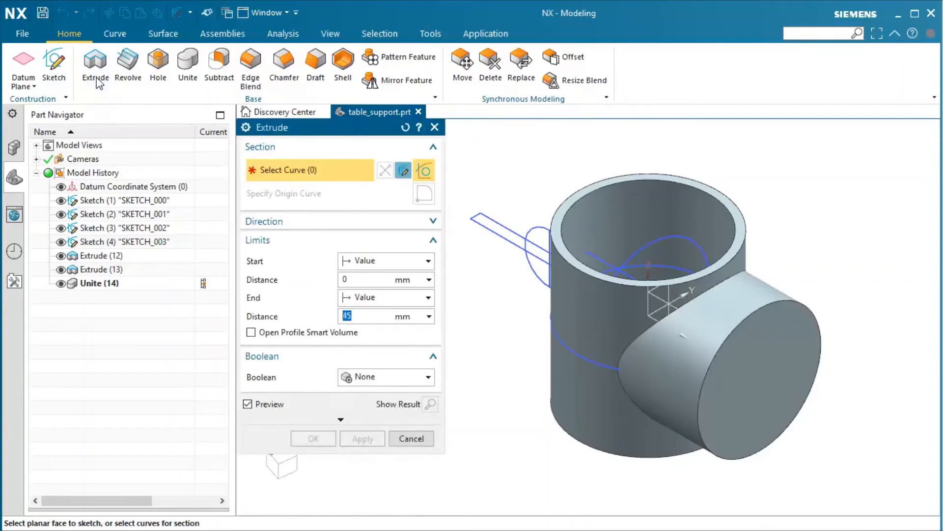
click(591, 253)
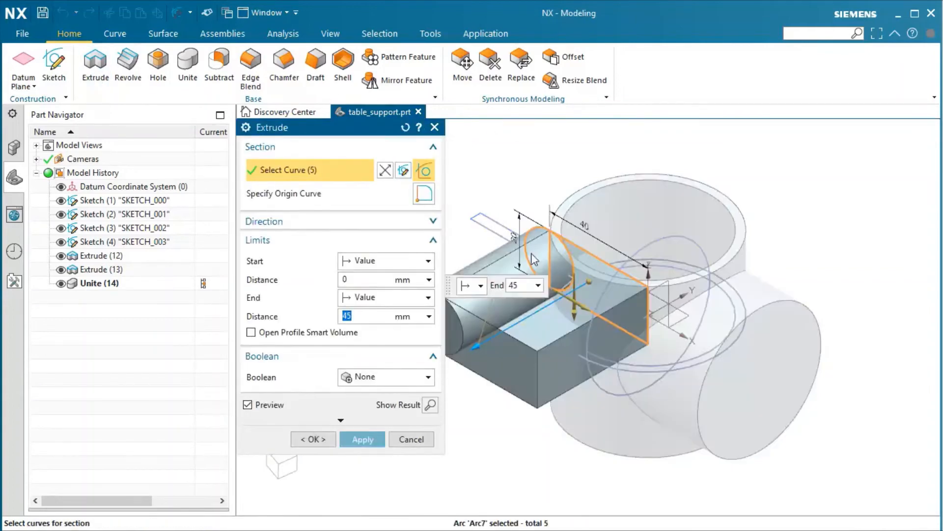
click(428, 261)
click(396, 291)
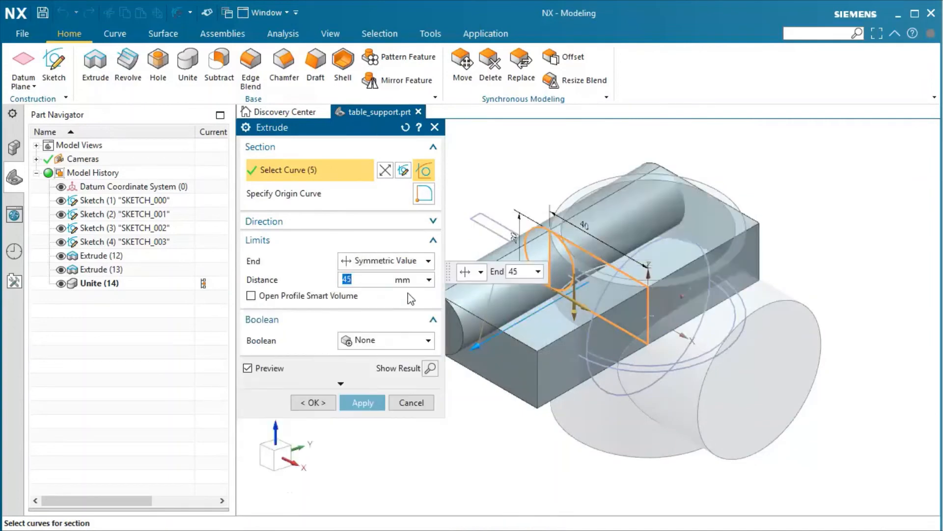
click(313, 402)
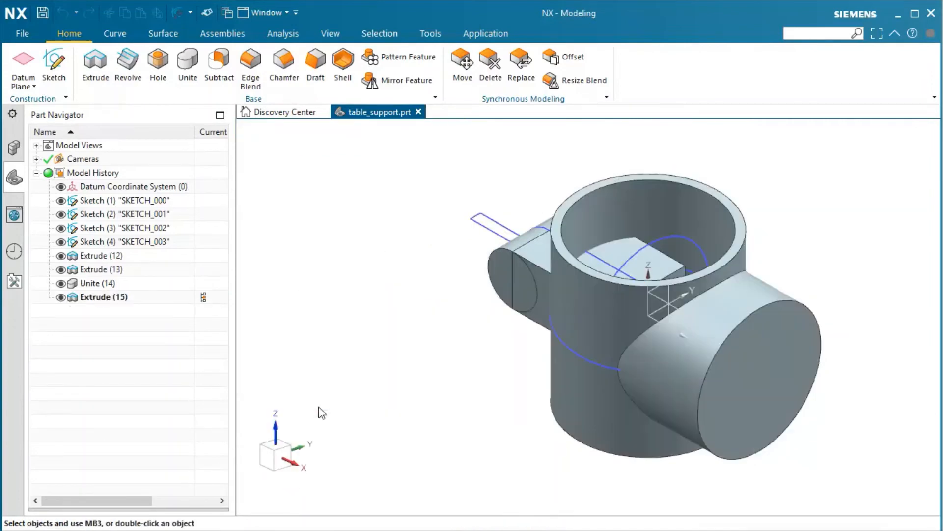
Step: Unite the lug with the main body, using Define Regions to keep only the lug portion outside the hollow cylinder
click(190, 81)
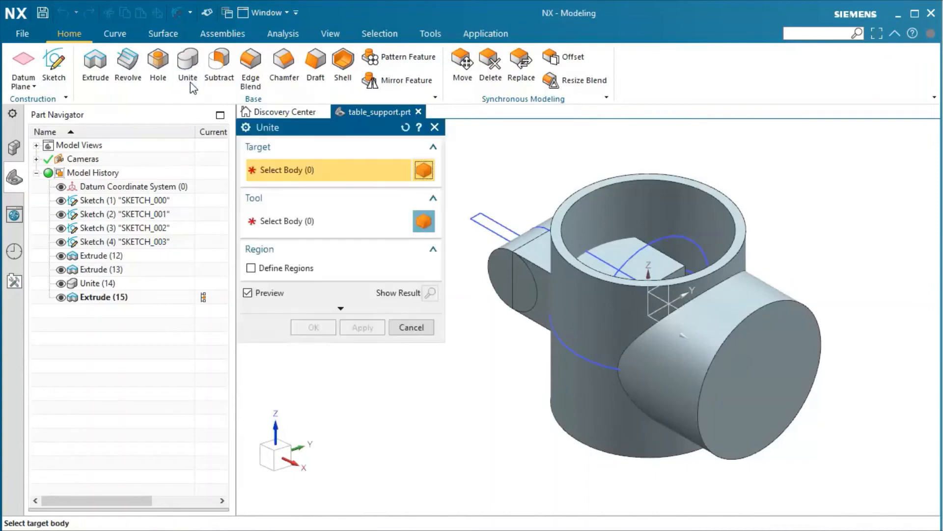
click(560, 274)
click(500, 275)
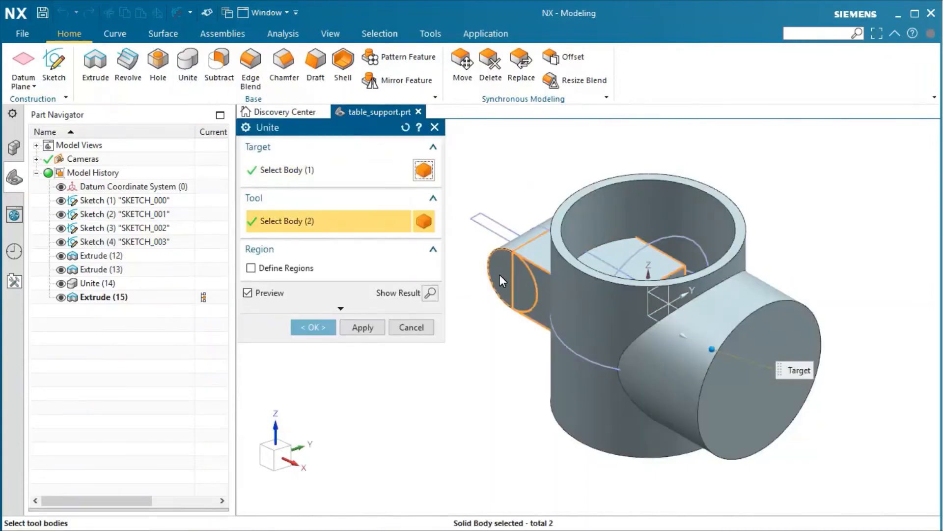
click(252, 268)
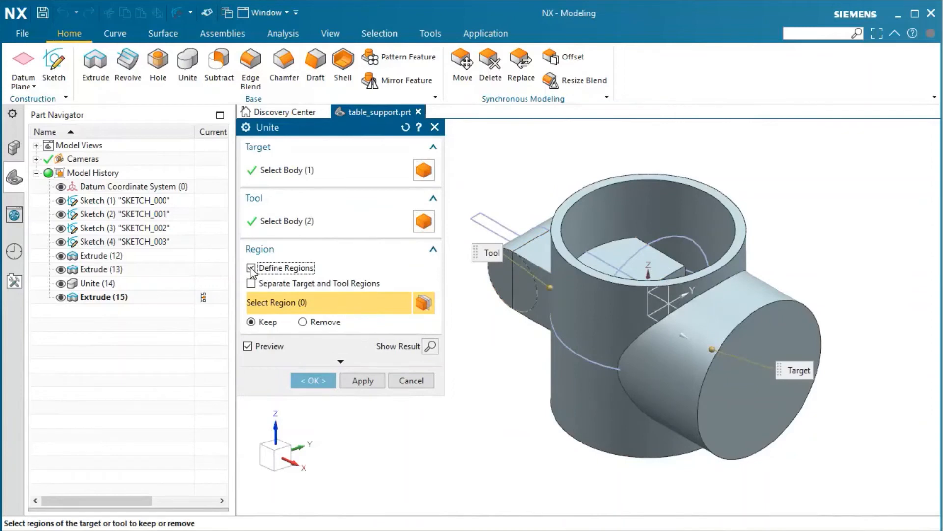
click(518, 295)
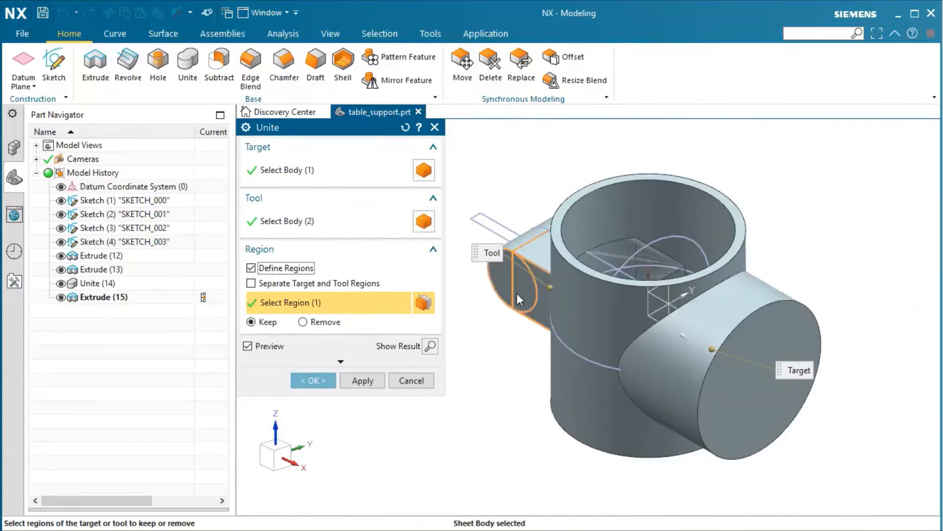
click(314, 381)
Step: Extrude the narrow slot rectangle with a symmetric distance of 70 mm and Boolean Subtract to split the lug and cylinder wall
middle_drag(485, 498, 537, 491)
middle_drag(276, 204, 555, 144)
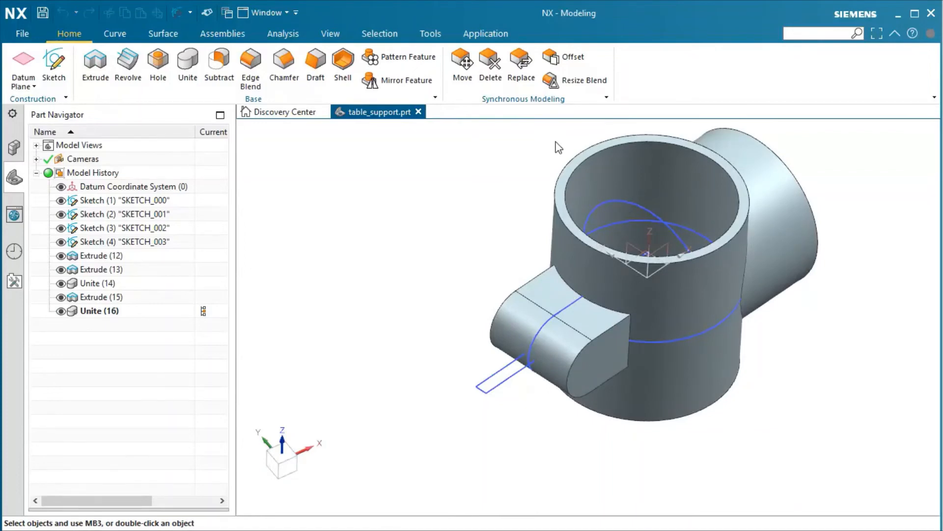
click(96, 75)
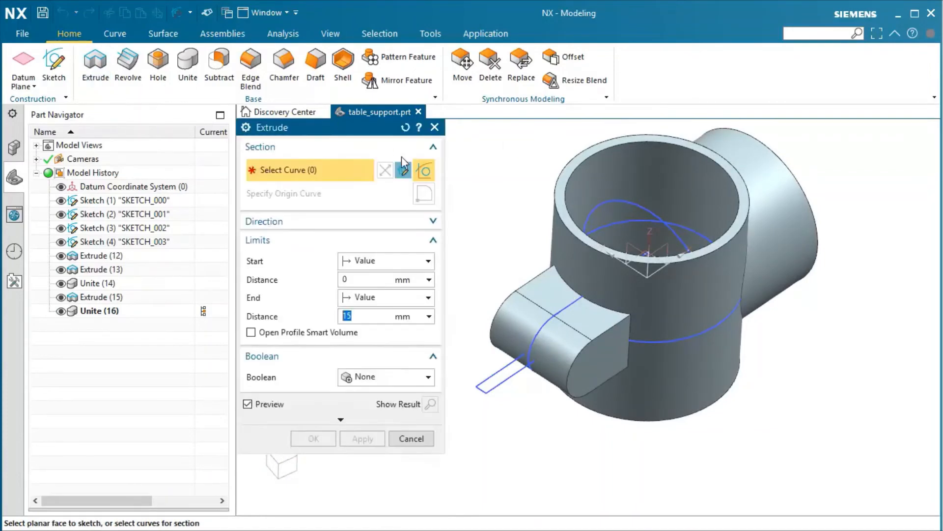
click(492, 376)
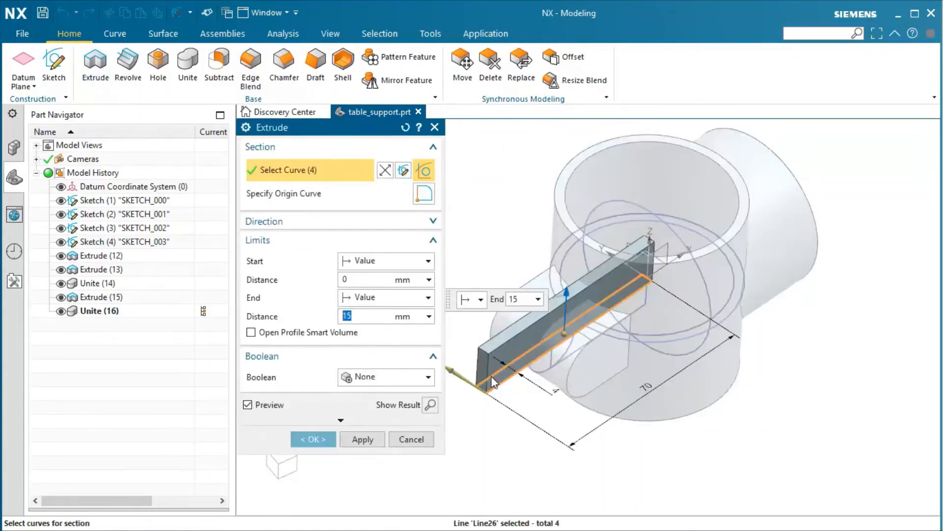
click(428, 265)
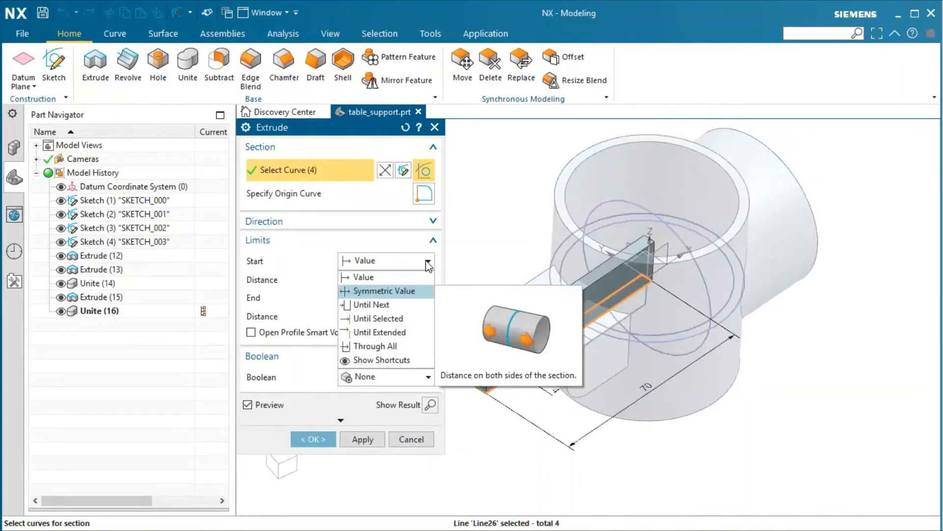
click(391, 292)
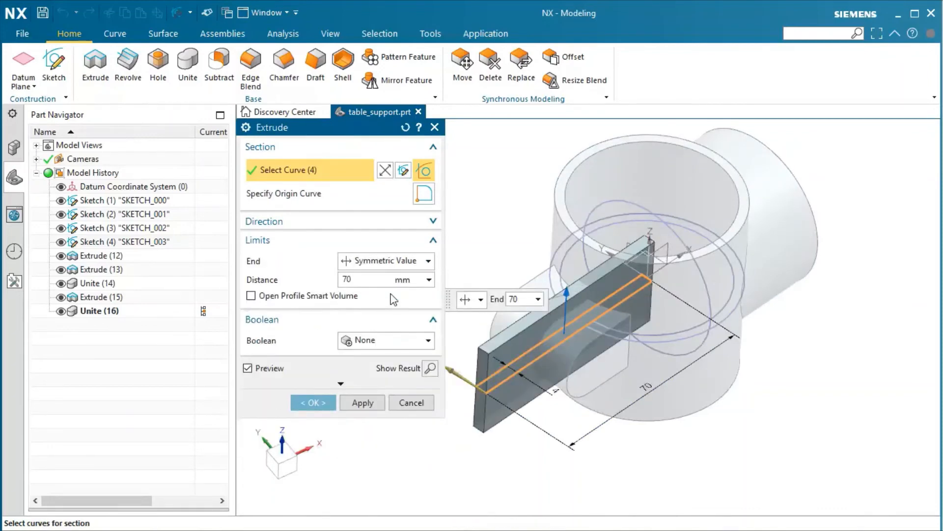
click(429, 341)
click(408, 384)
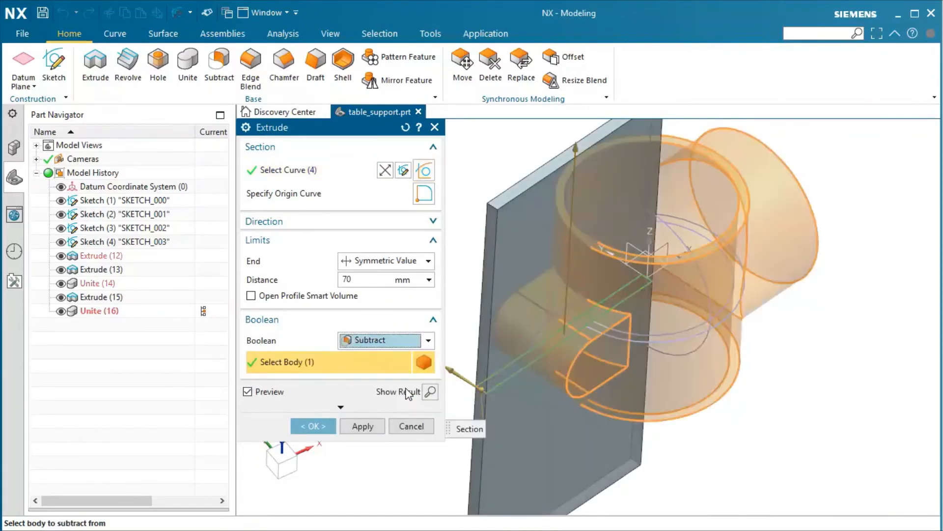
middle_click(405, 393)
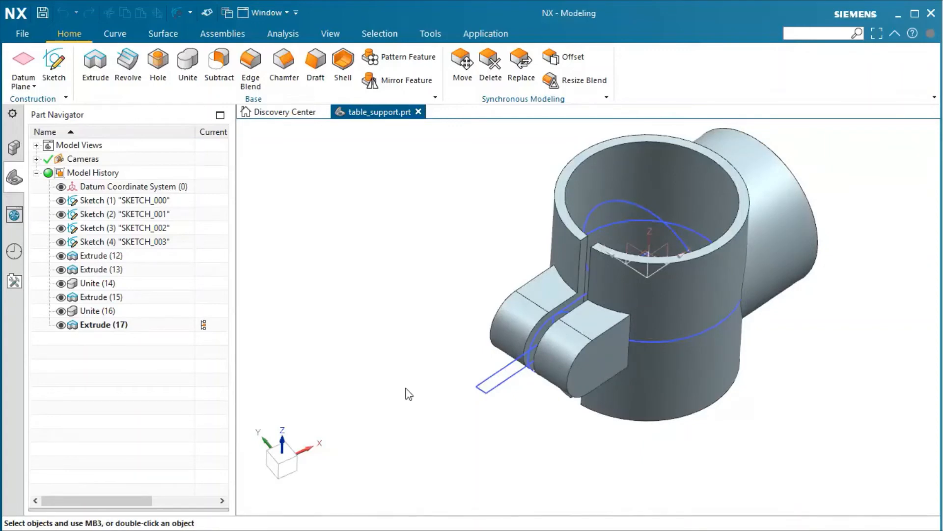
Step: Edit the slot extrusion and set its Boolean to None so it forms a separate body
double_click(102, 325)
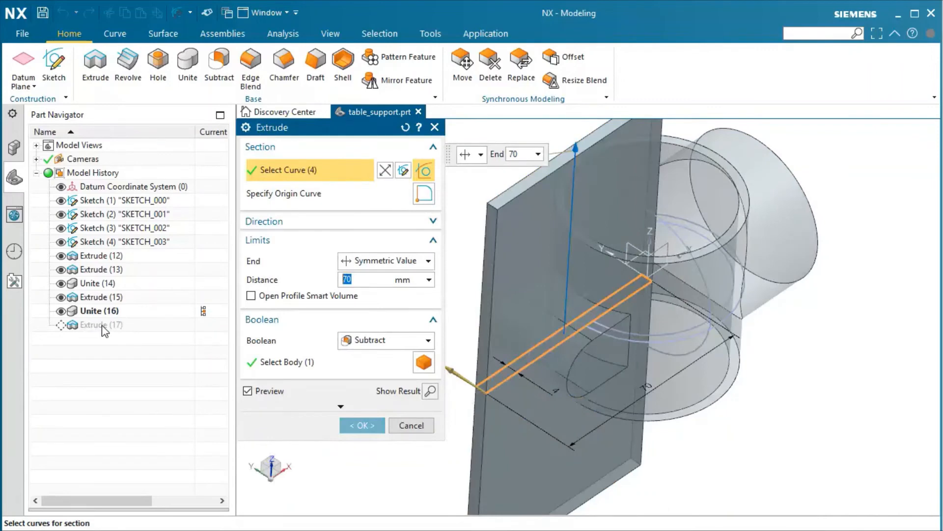
click(428, 340)
click(417, 361)
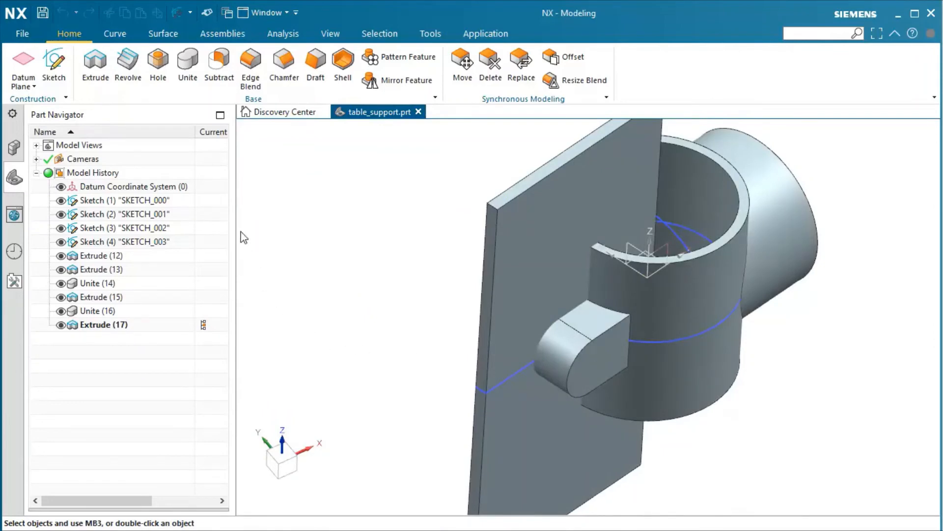
Step: Subtract the thin plate body from the table support body to cut the clamping slot
click(219, 78)
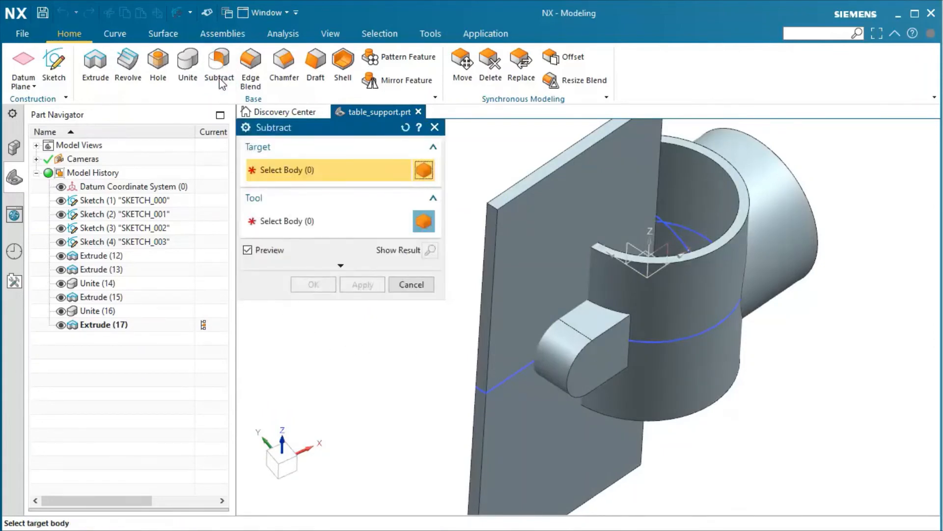
click(616, 279)
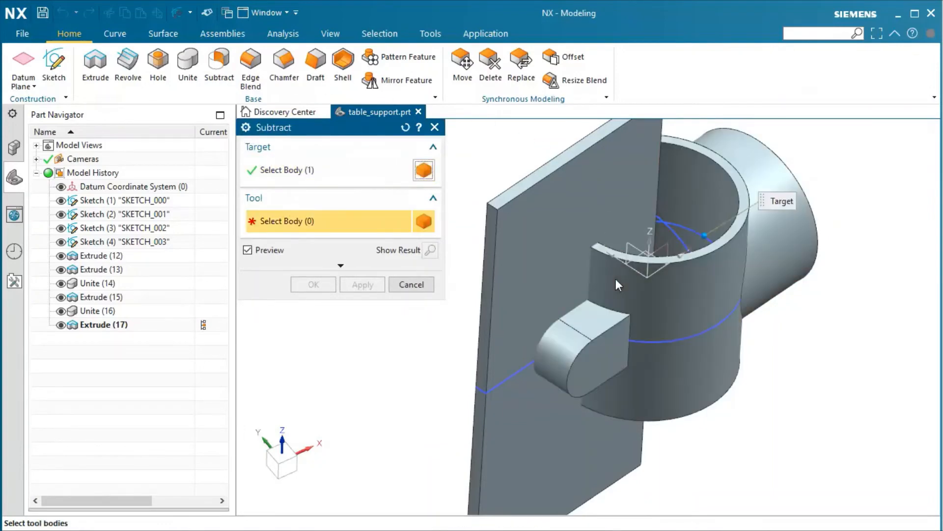
click(570, 273)
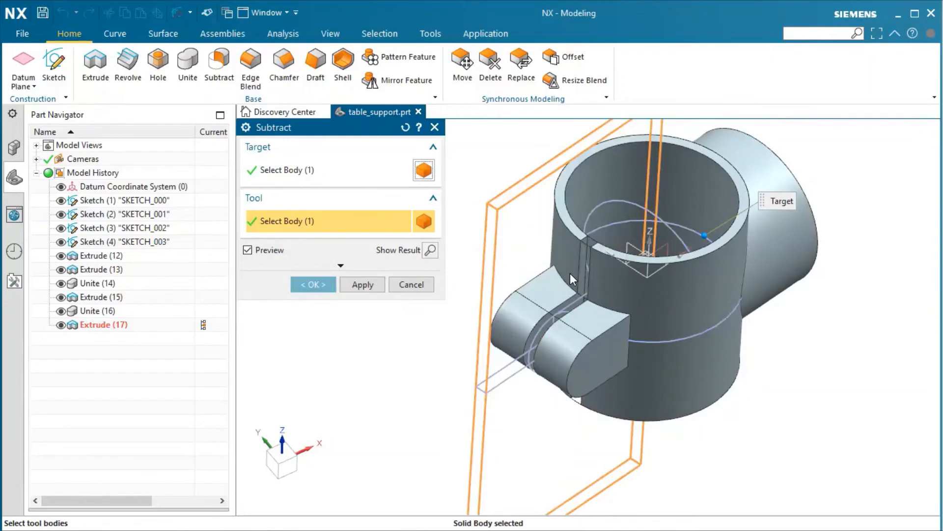
middle_click(570, 273)
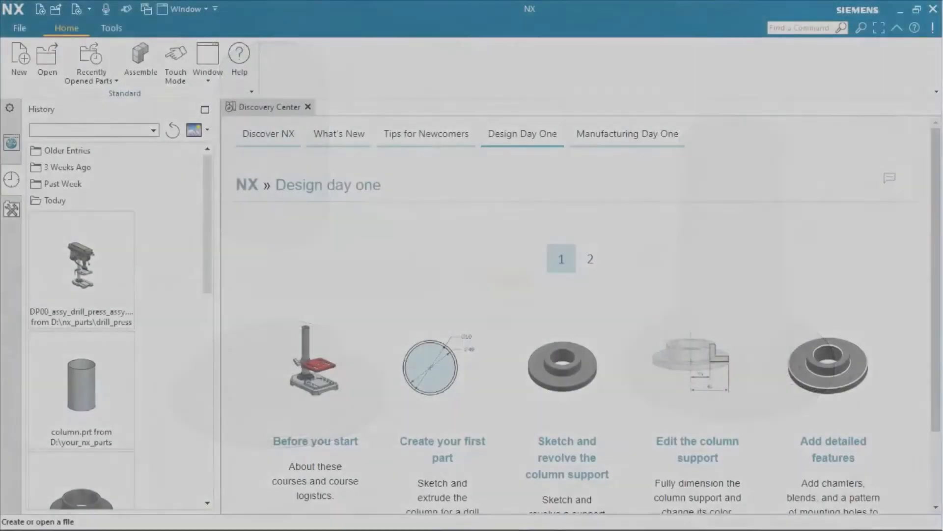
Step: Create a new millimetre file named column_assembly.prt from the Assembly template
key(ctrl+n)
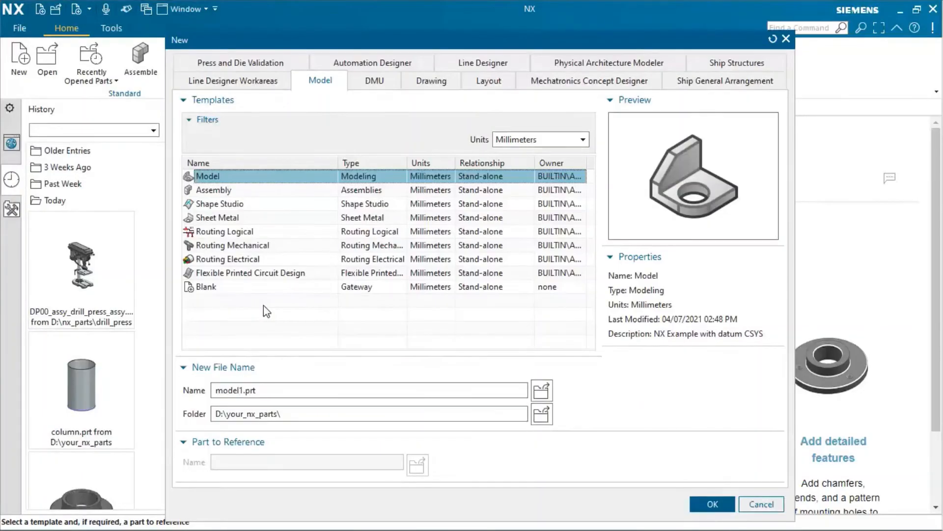
click(224, 190)
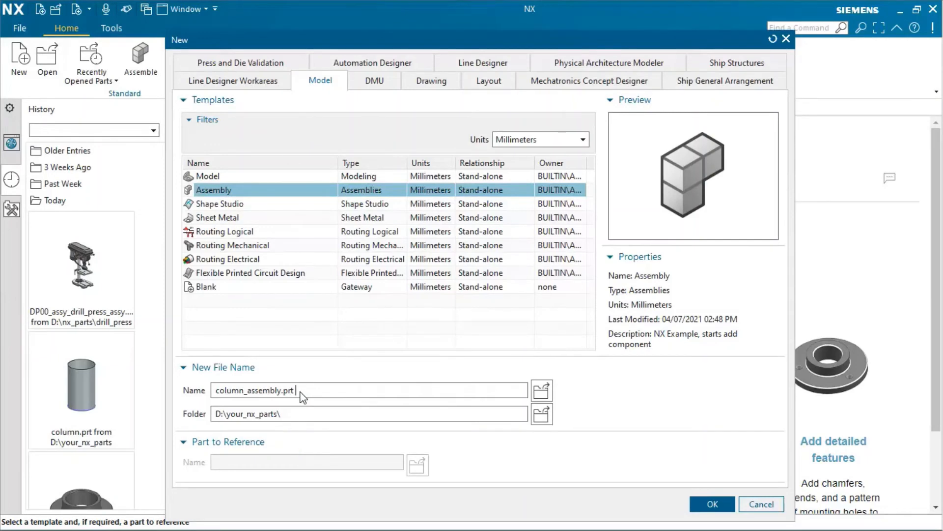
key(Return)
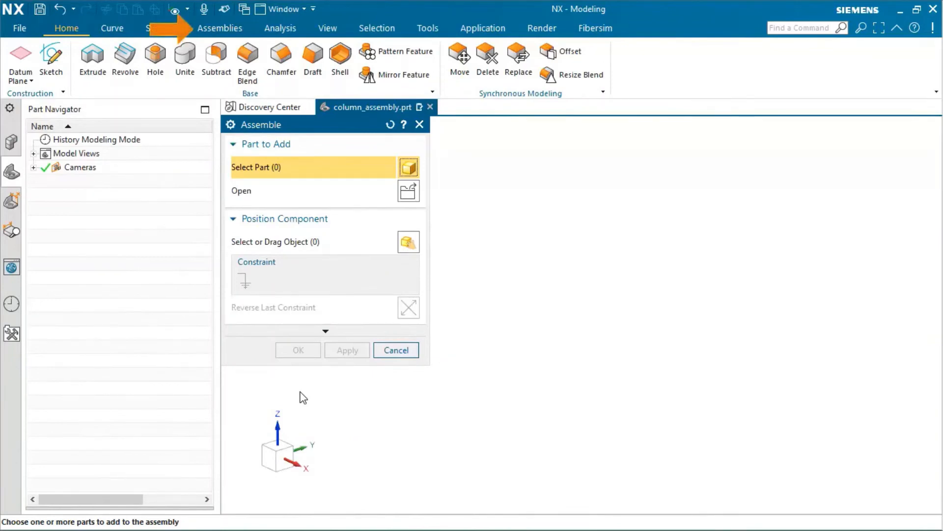
Step: Load column.prt and column_support.prt from the your_nx_parts folder as the parts to assemble
click(235, 31)
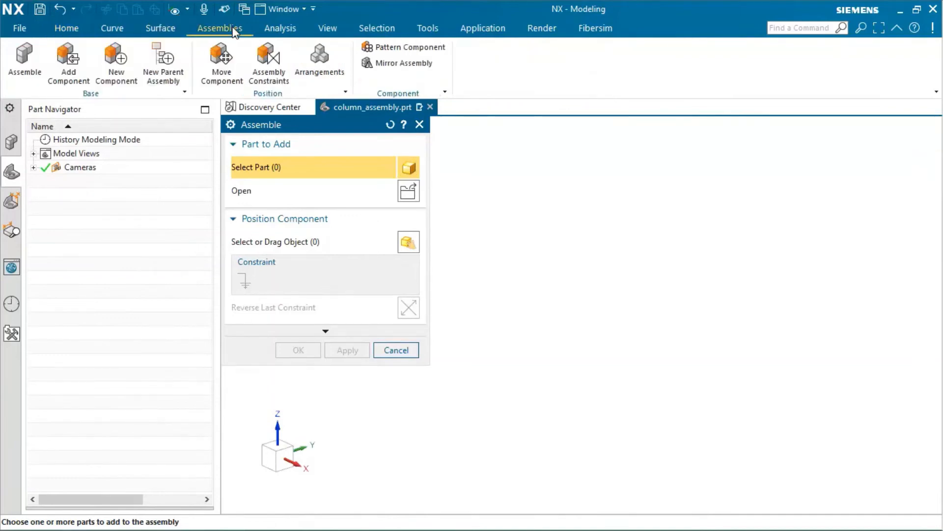
click(414, 198)
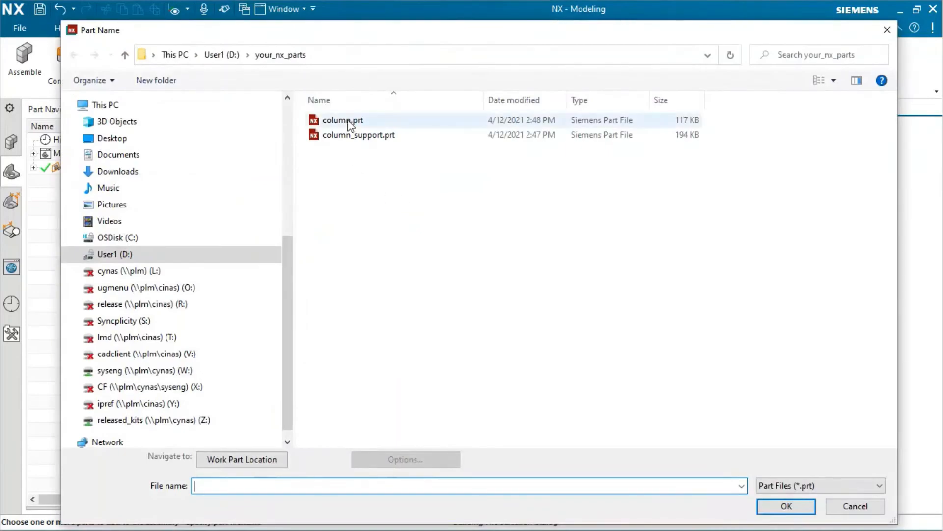
shift+click(349, 139)
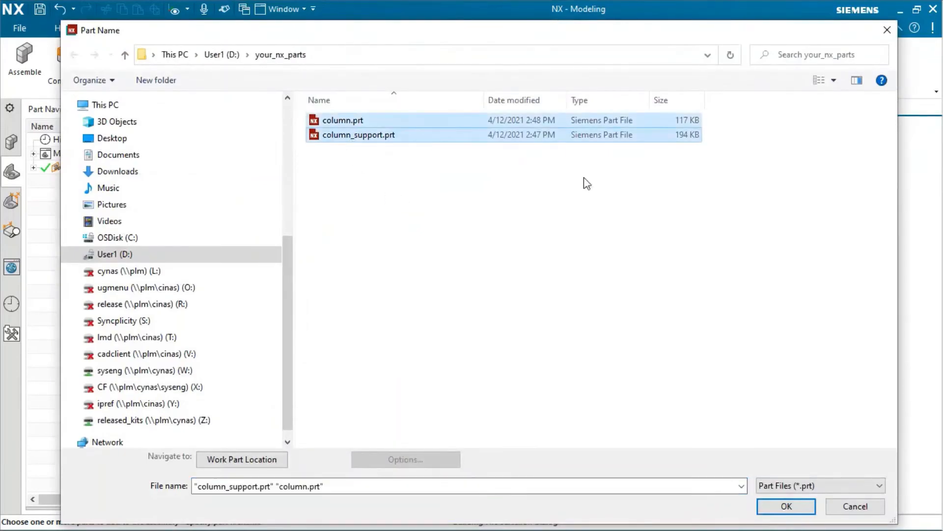
click(785, 506)
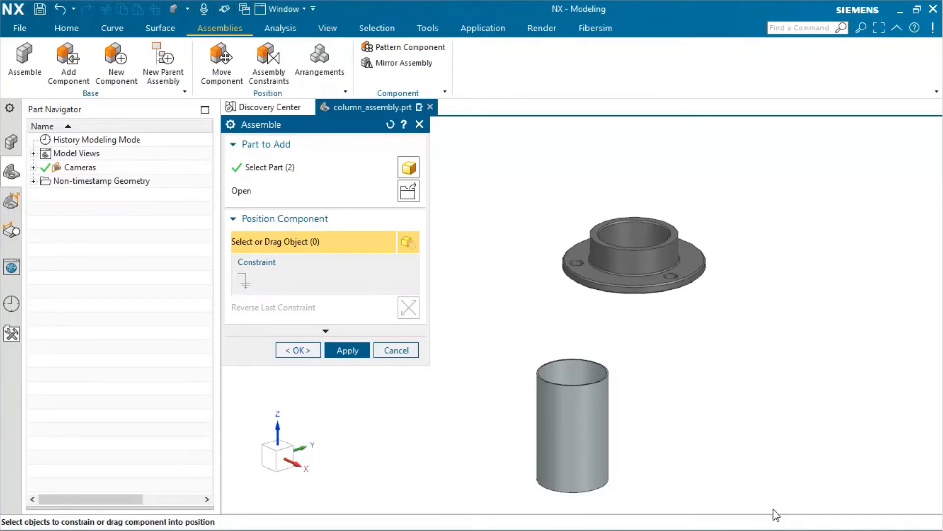
Step: Fix the column support in place and align the column's centreline with the support's centreline
click(635, 263)
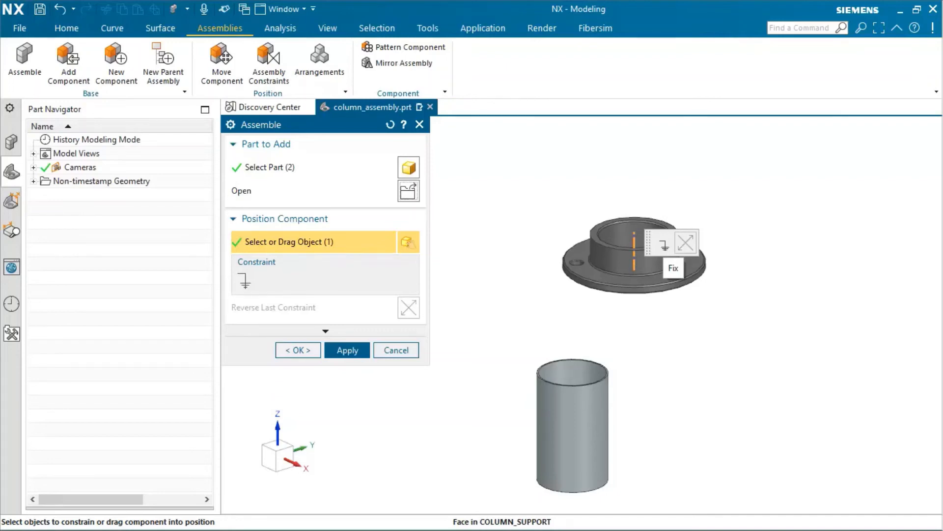
click(664, 244)
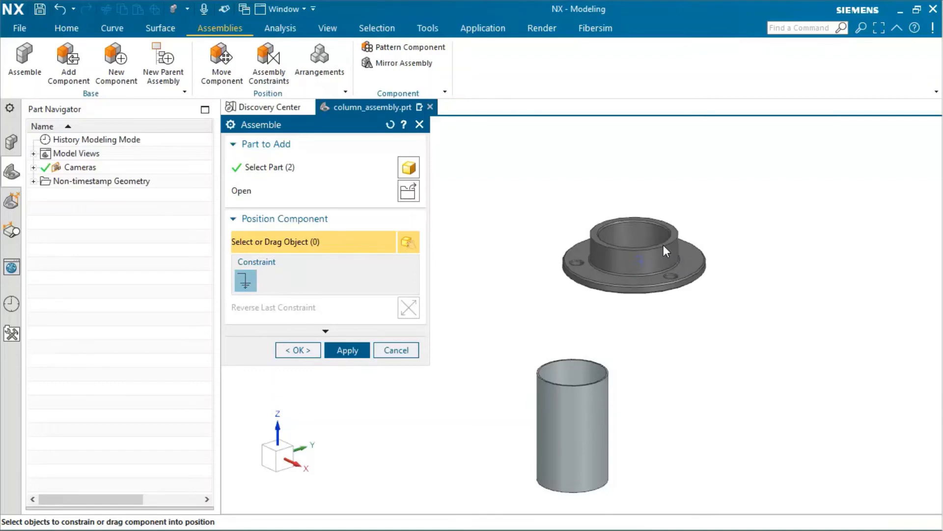
click(632, 258)
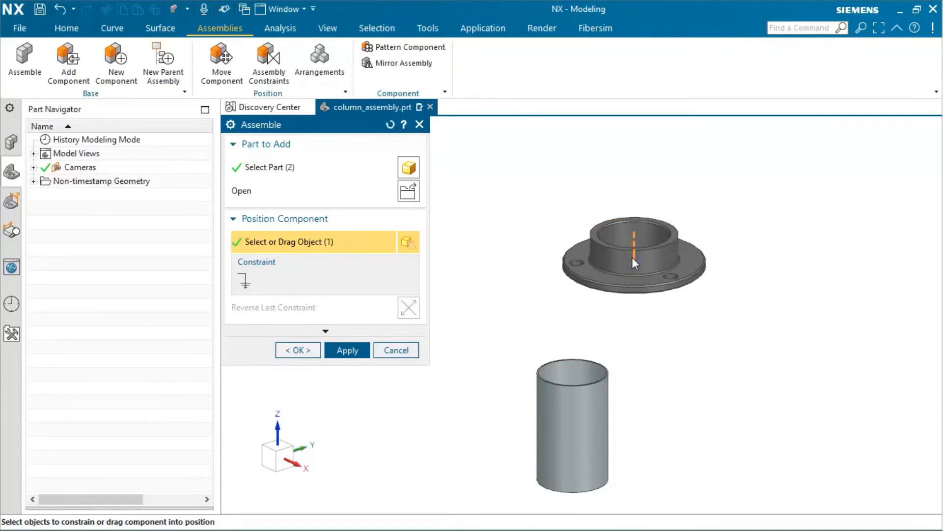
click(572, 429)
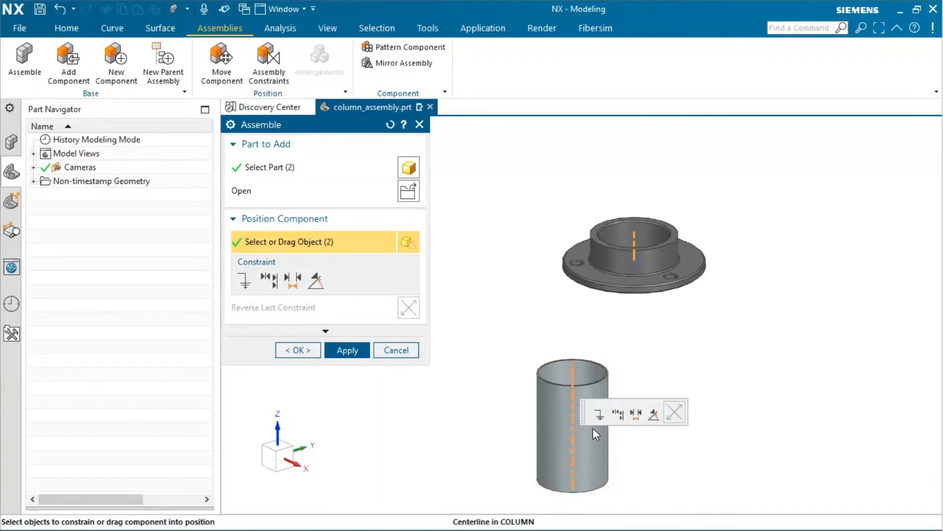
click(619, 415)
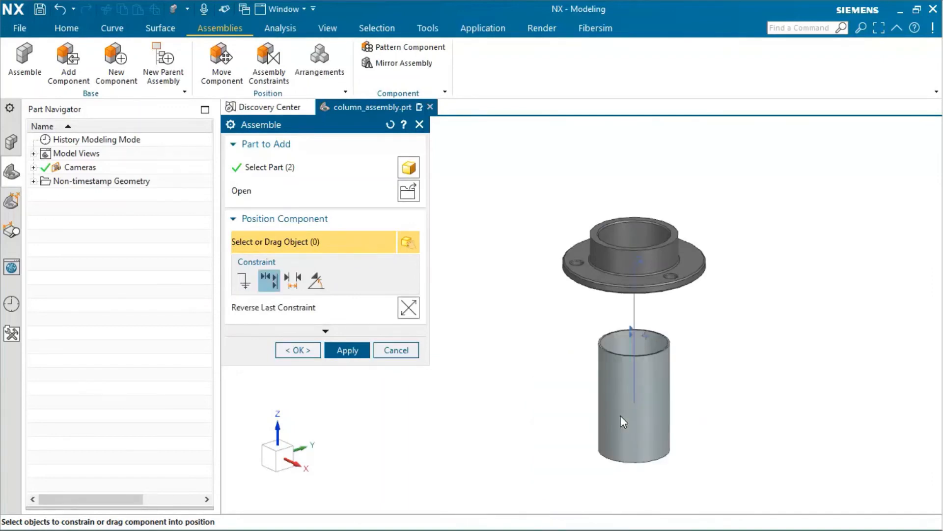
Step: Align the column's bottom end face with the support's underside, apply the constraints and finish assembling
middle_drag(621, 416, 644, 253)
scroll(634, 317, up, 5)
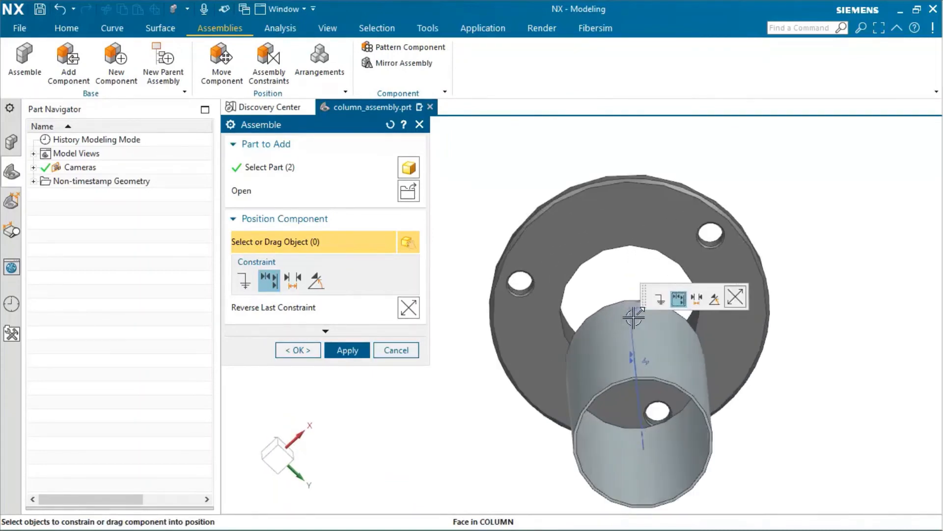
shift+middle_drag(844, 400, 851, 367)
click(712, 255)
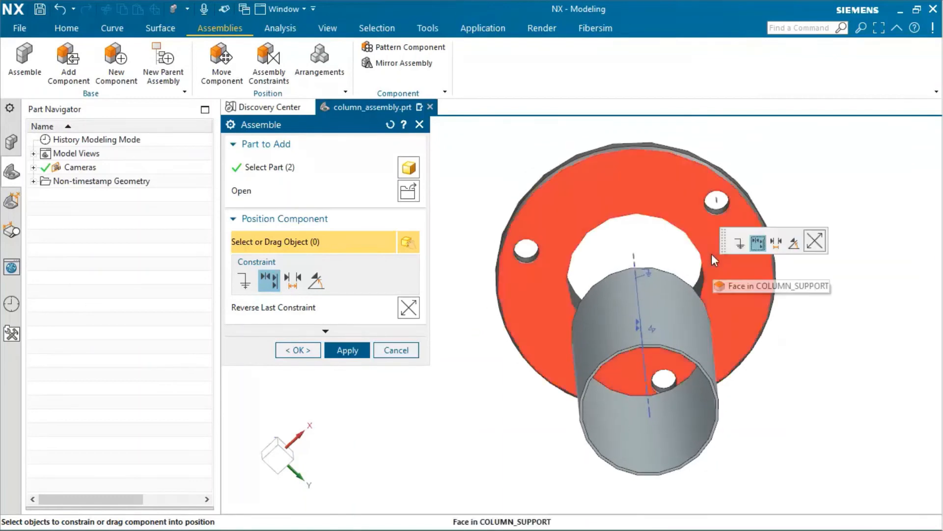
click(674, 350)
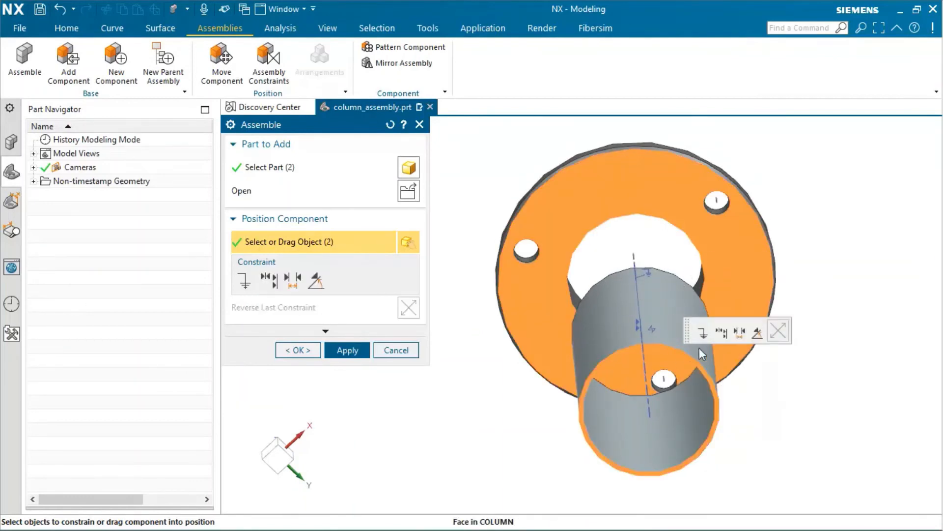
click(721, 334)
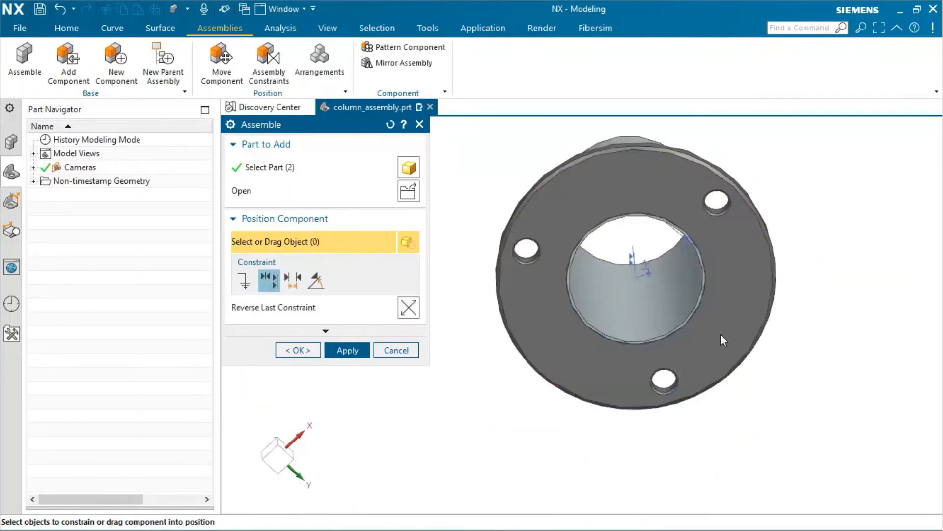
middle_drag(721, 334, 488, 335)
click(347, 350)
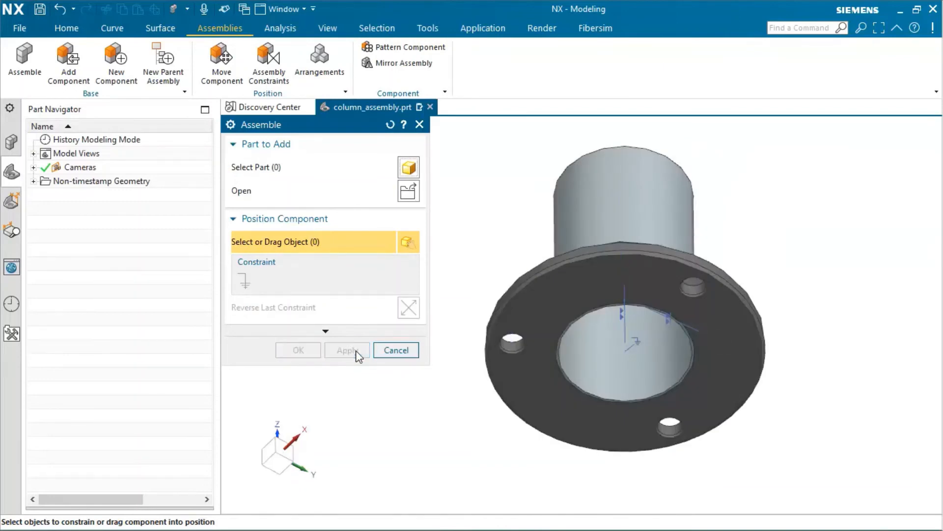
click(402, 351)
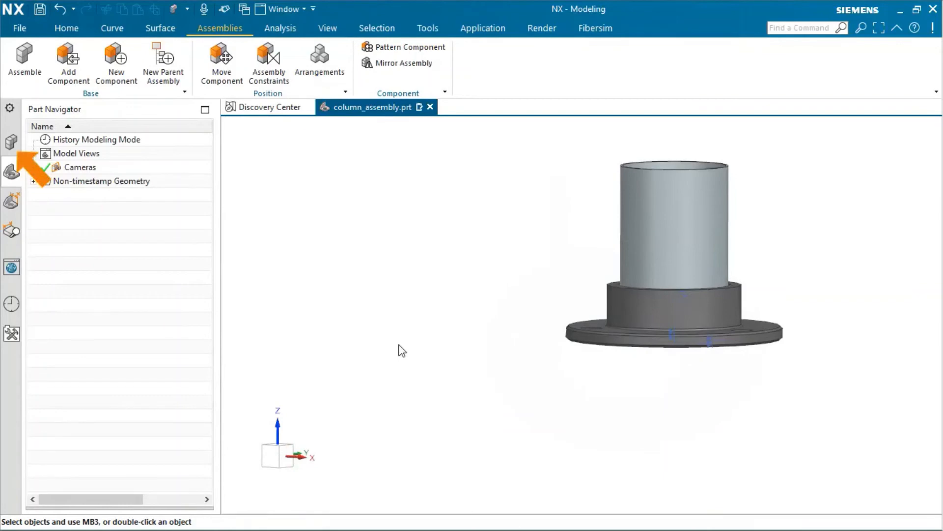
Step: Examine the constraints of column_assembly and inspect the fit in wireframe, restoring the shaded display
click(11, 142)
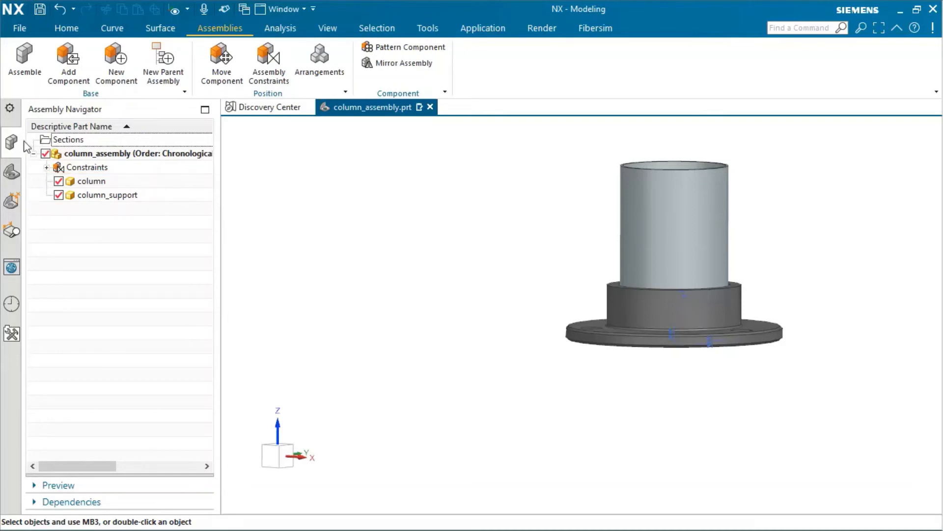
click(47, 168)
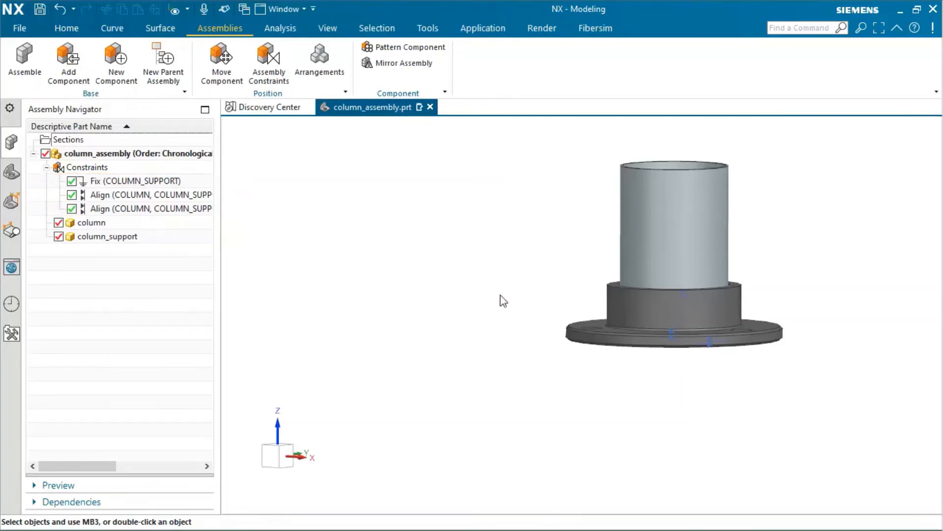
right_drag(514, 352, 519, 354)
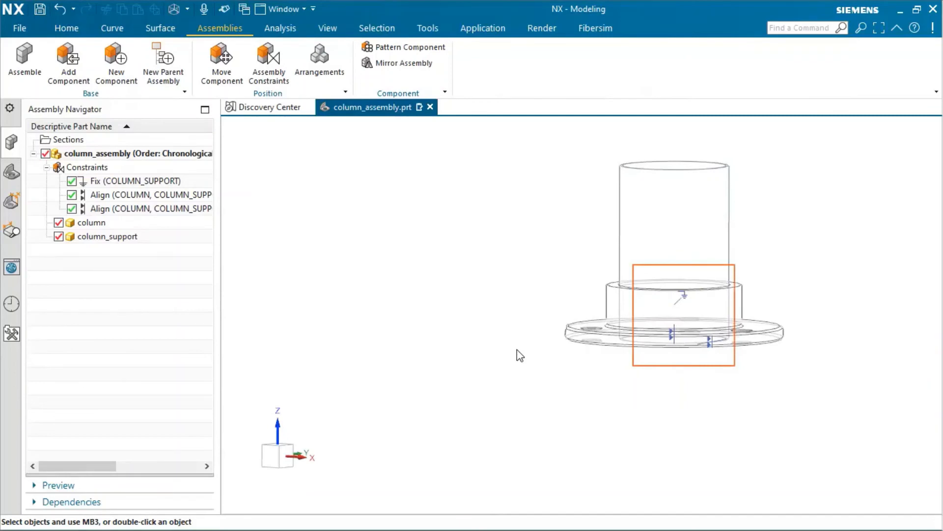
right_drag(462, 340, 460, 367)
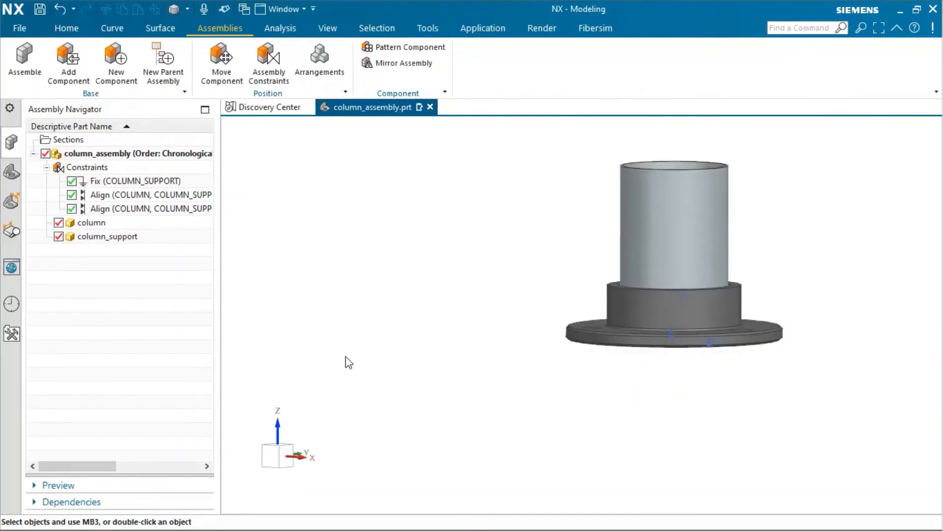
Step: Make the column the work part within the assembly and set its extrusion's end distance to 140 mm
right_click(99, 225)
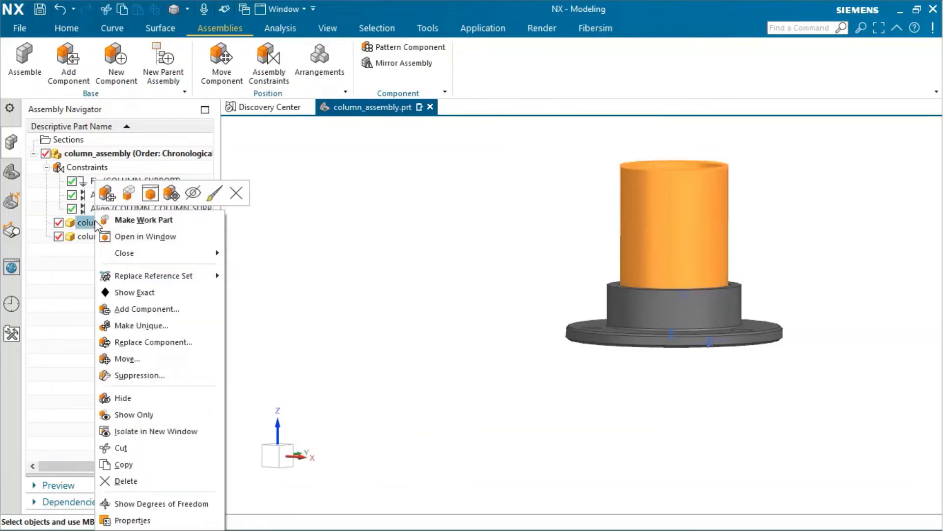
click(128, 222)
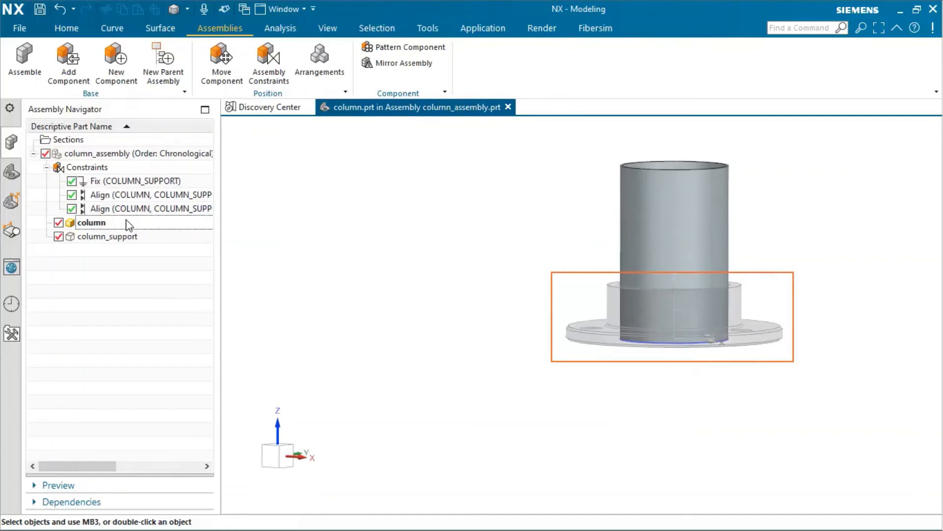
shift+middle_drag(865, 295, 781, 406)
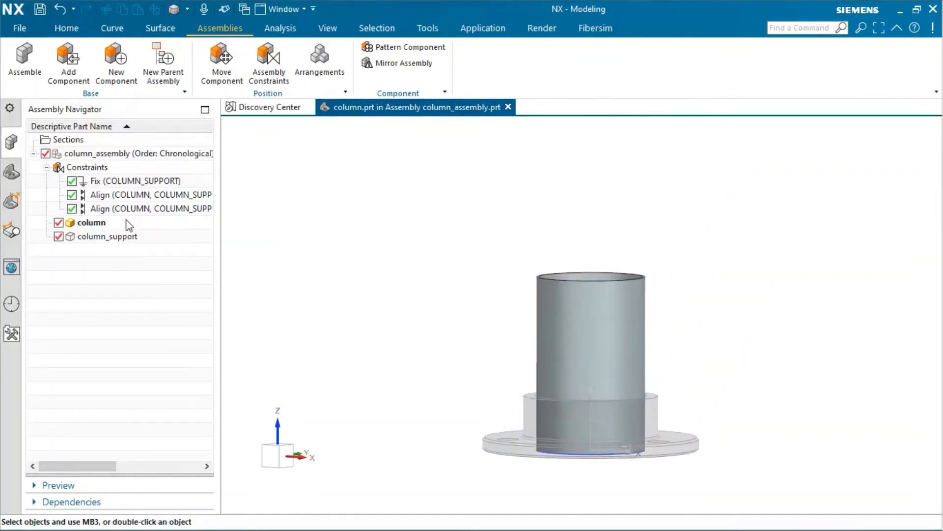
click(10, 169)
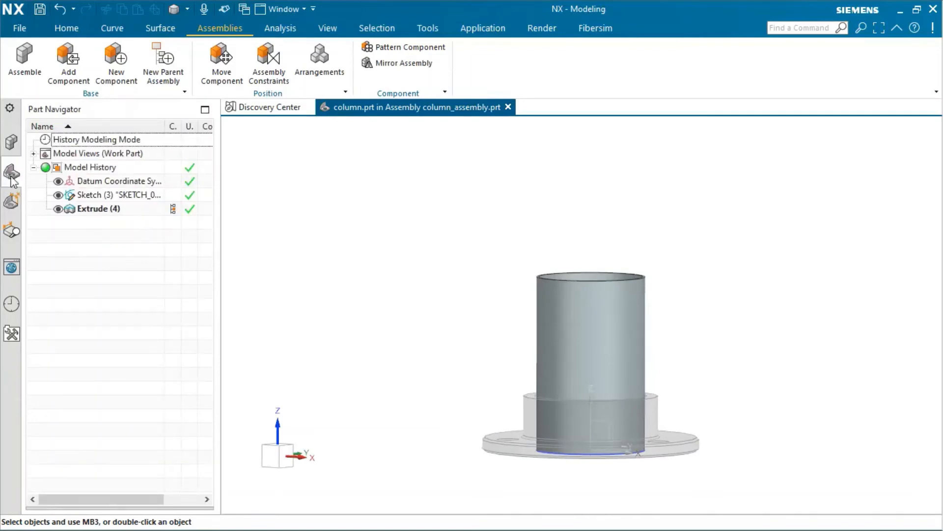
double_click(585, 352)
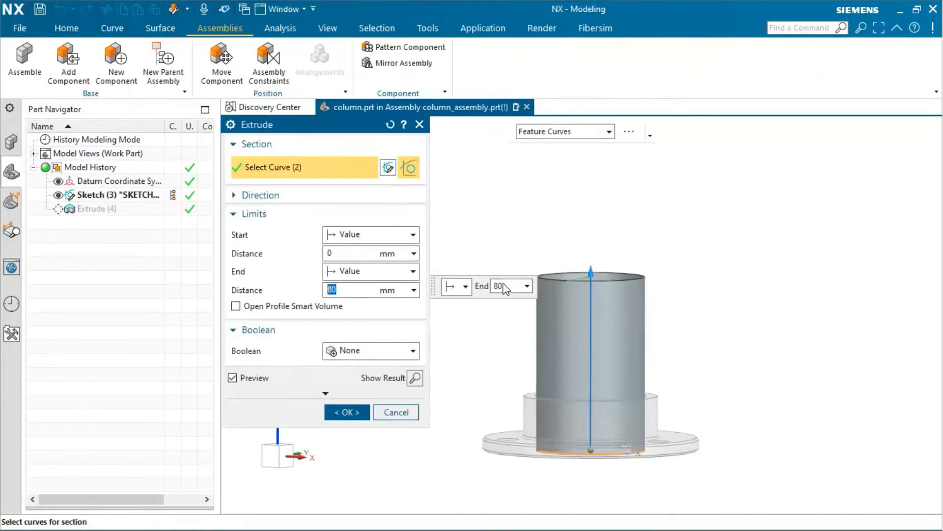
text(140)
key(Return)
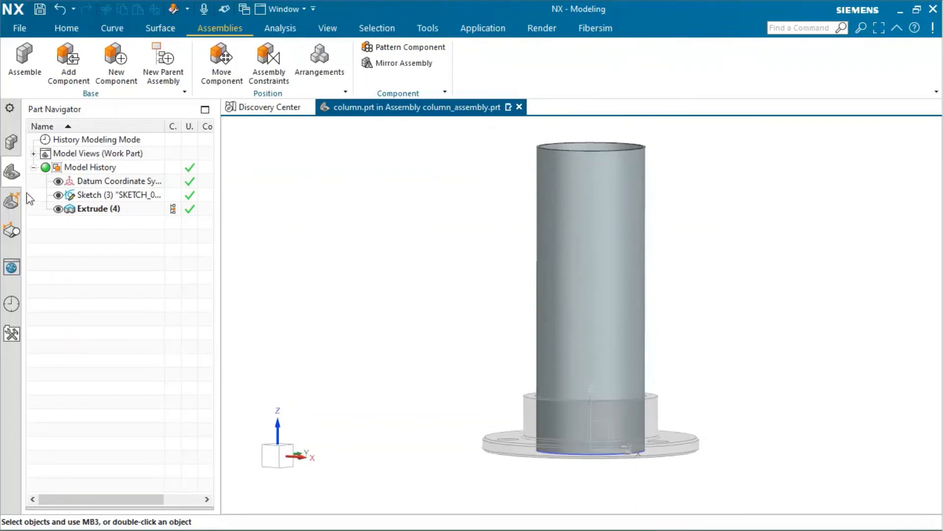
Step: Make column_assembly the work part again
click(9, 143)
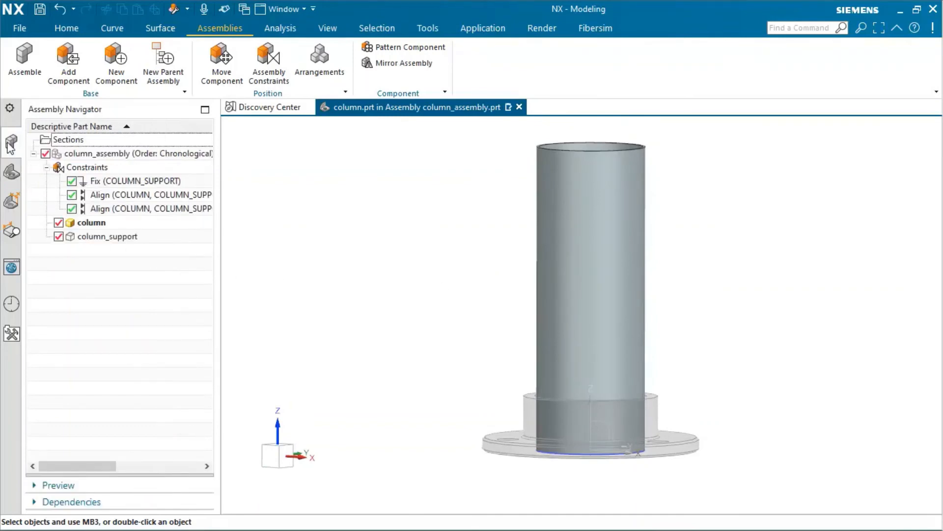
right_click(79, 154)
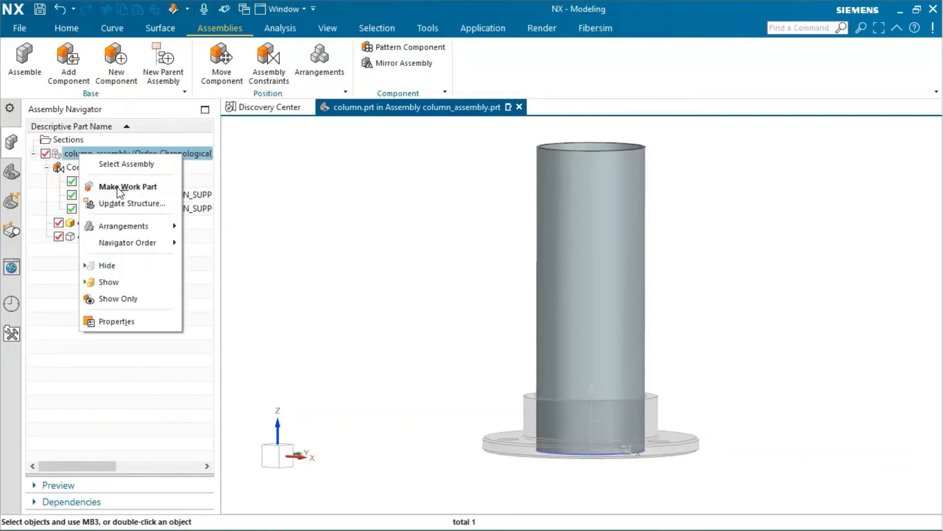
click(119, 187)
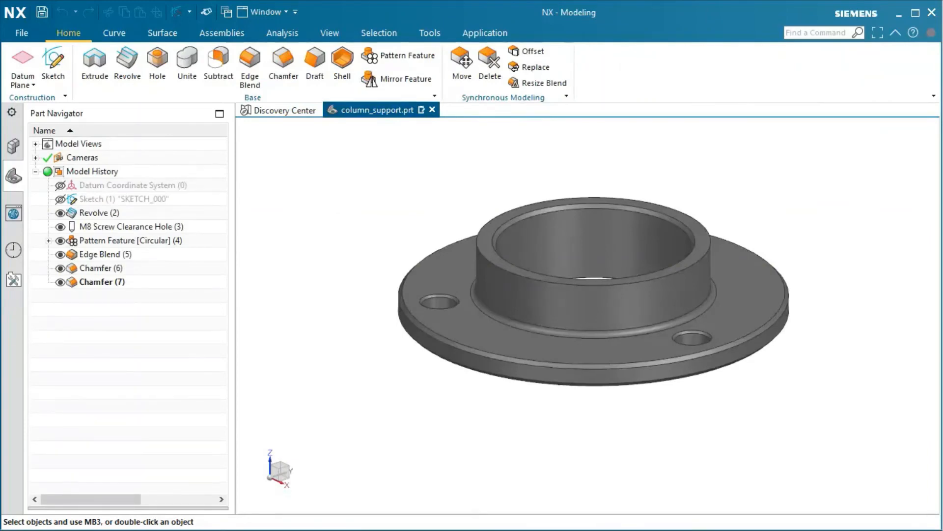
Step: Create a new millimetre drawing of column_support from the A3 - Size template, named column_support_dwg1.prt
key(ctrl+n)
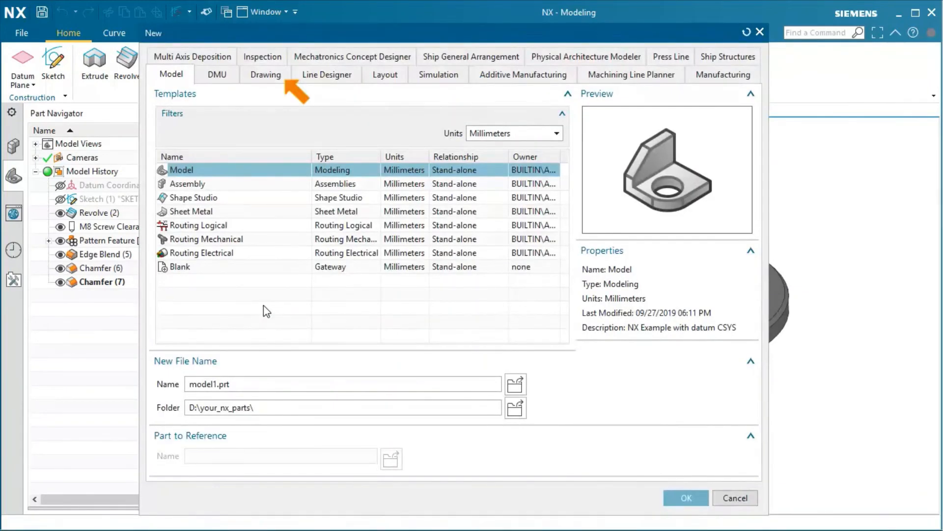
click(283, 86)
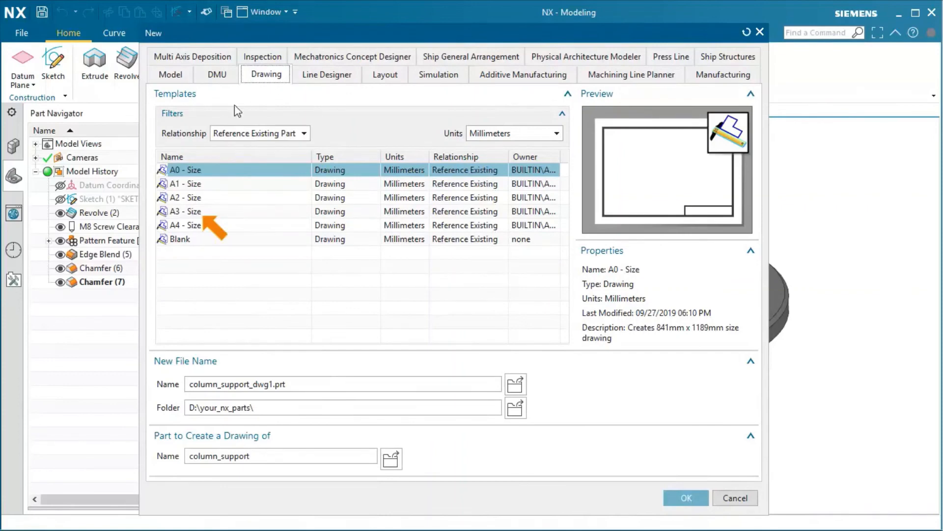
click(216, 213)
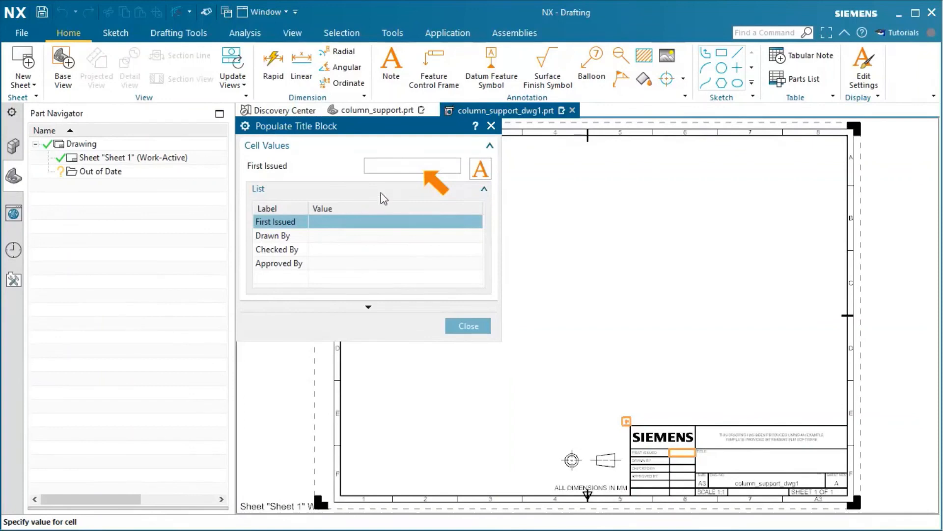
Step: Populate the title block with First Issued 12/19/2019 and Drawn By abc, and close it
click(411, 166)
text(12/19/2019)
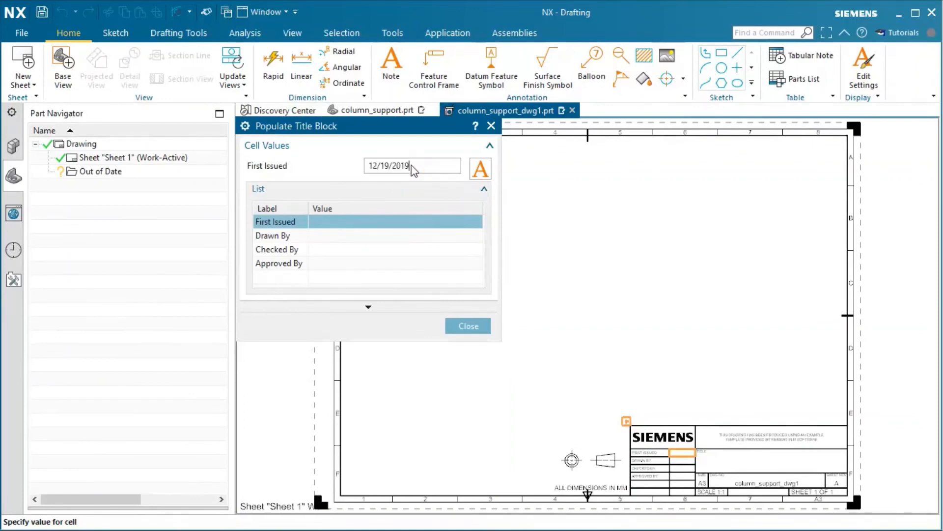
key(Return)
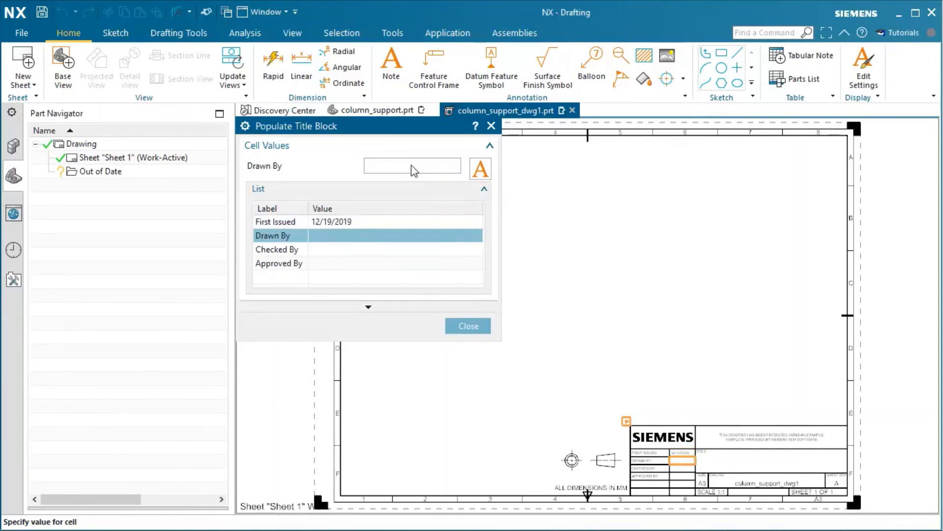
text(abc)
key(Return)
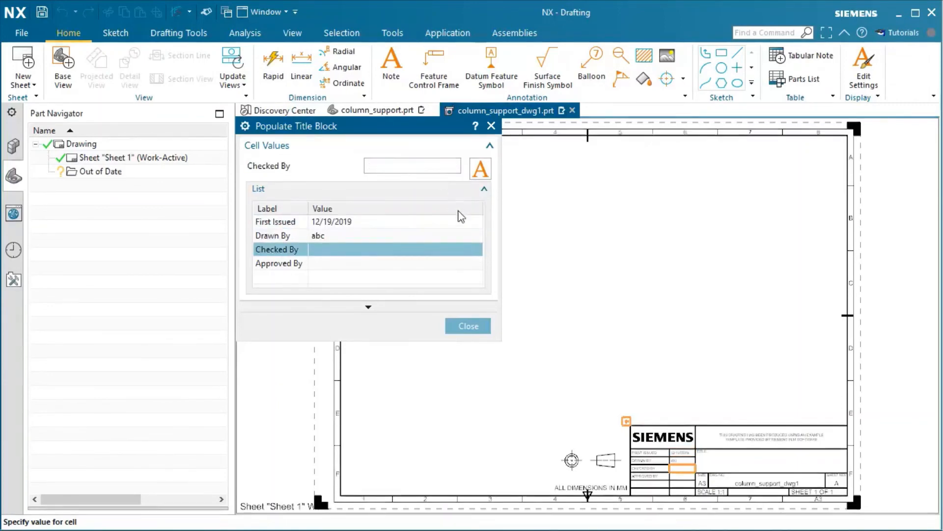
click(468, 326)
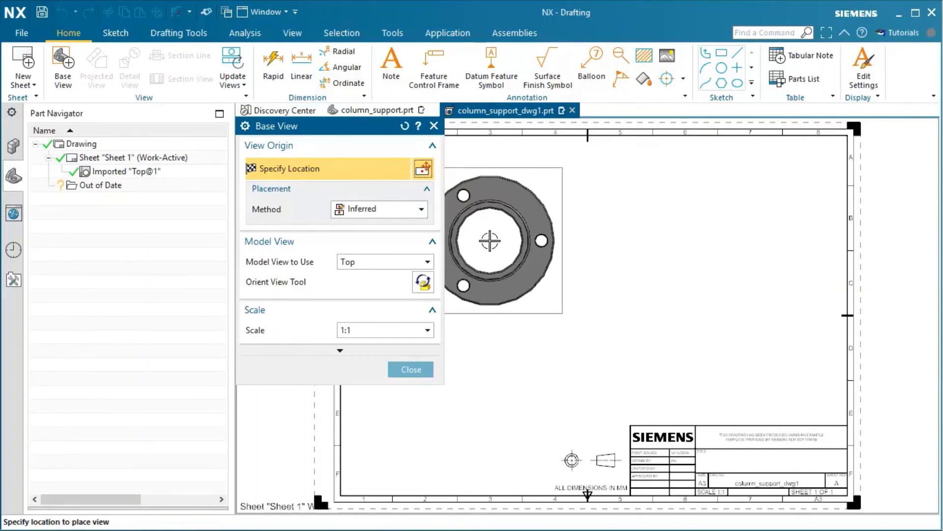
Step: Place the Top base view at 1:1 scale in the upper-left area of the sheet and finish view creation
click(490, 240)
click(411, 401)
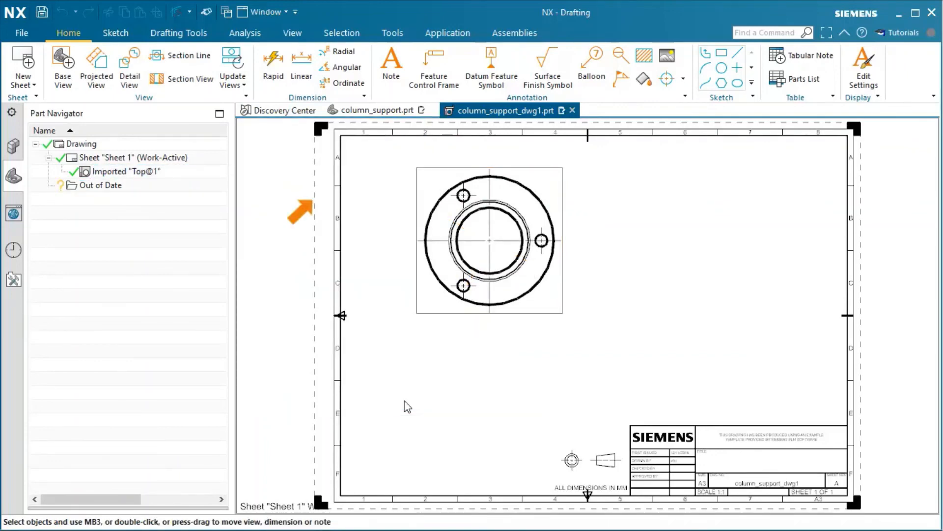
Step: Add an Isometric base view at 1:1 scale, aligned beside the top view, and finish view creation
right_click(315, 192)
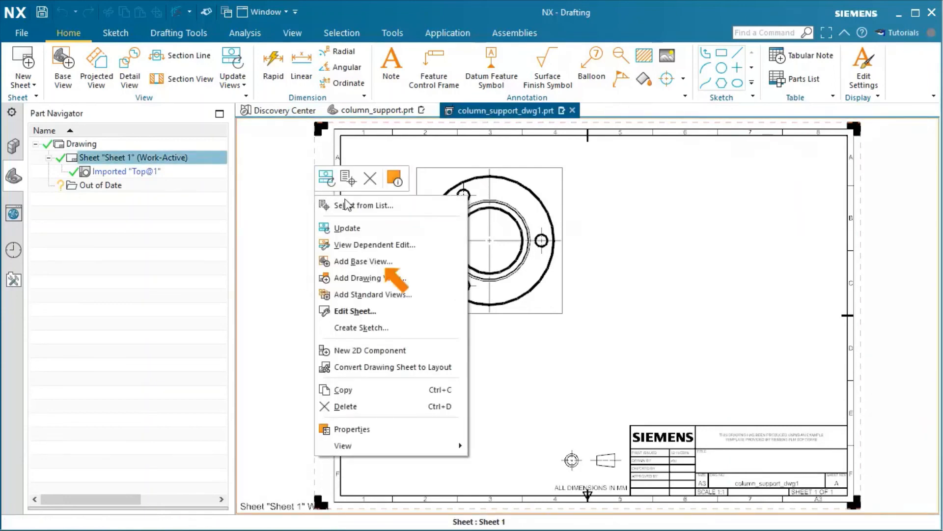
click(373, 262)
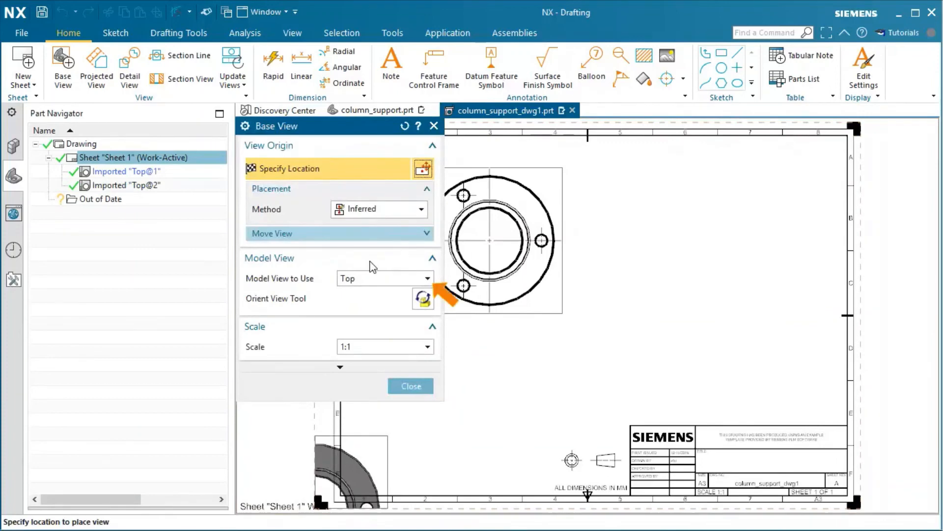
click(428, 278)
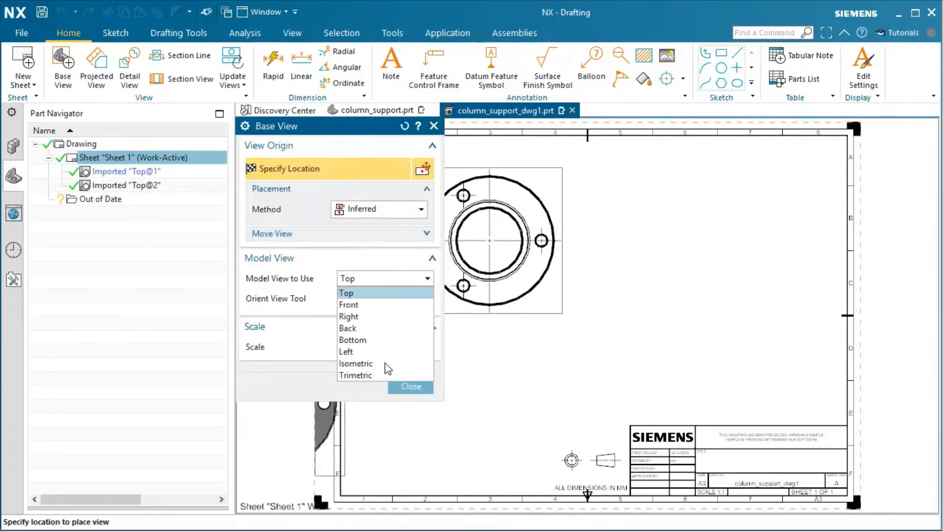
click(355, 363)
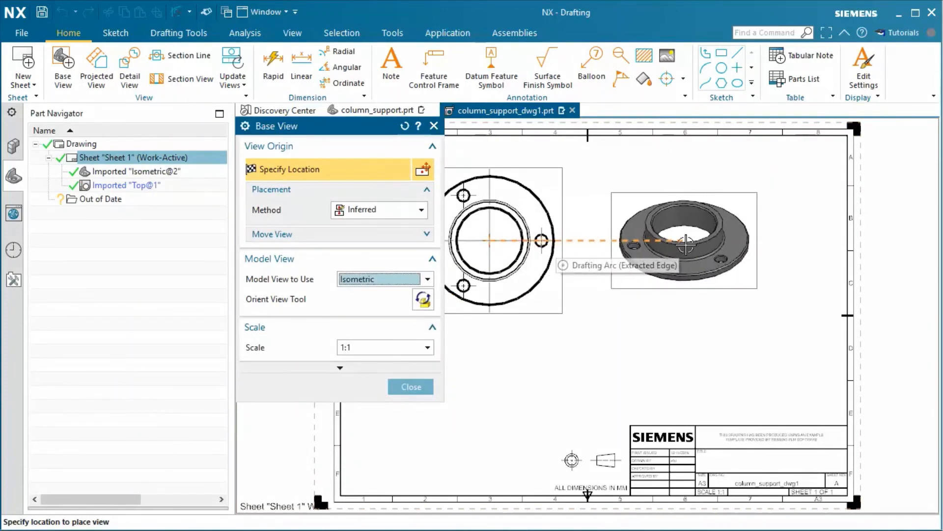
click(711, 244)
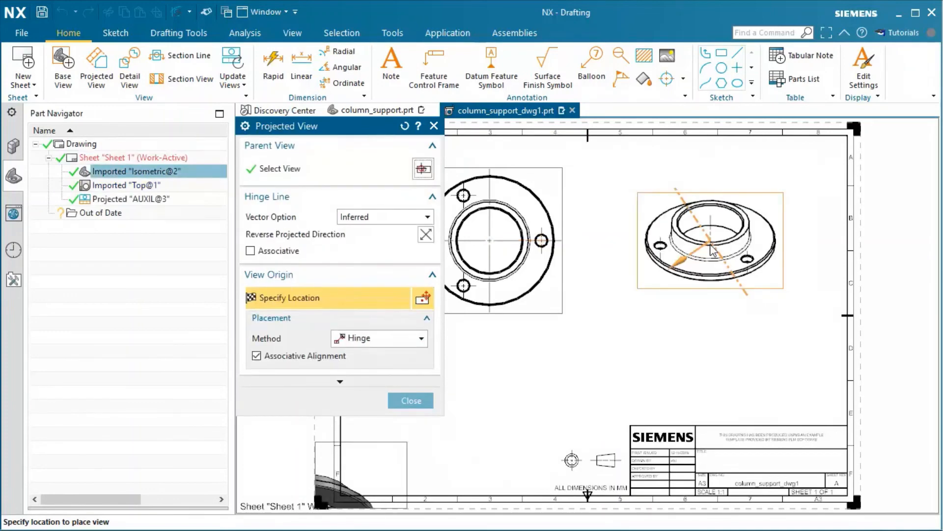
click(412, 400)
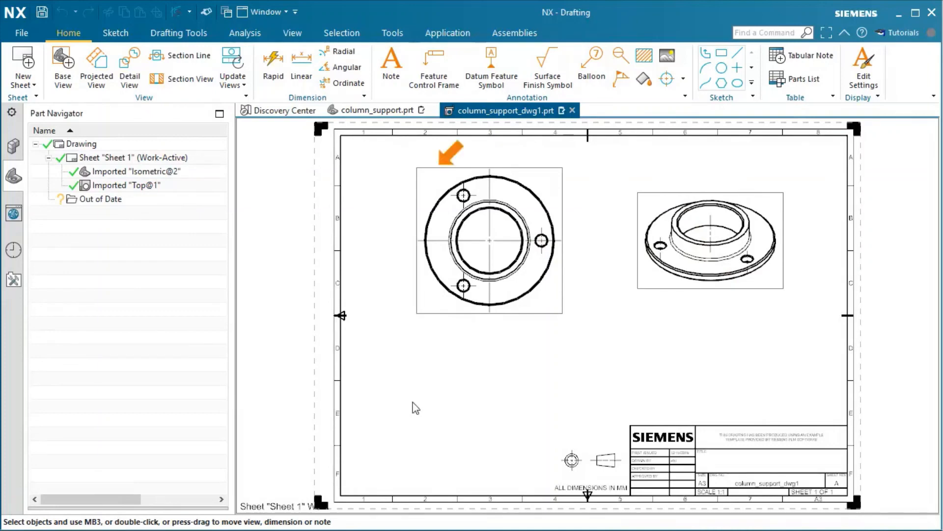
Step: Create a simple section view A-A through the centre of the top view and place it directly below that view
right_click(438, 171)
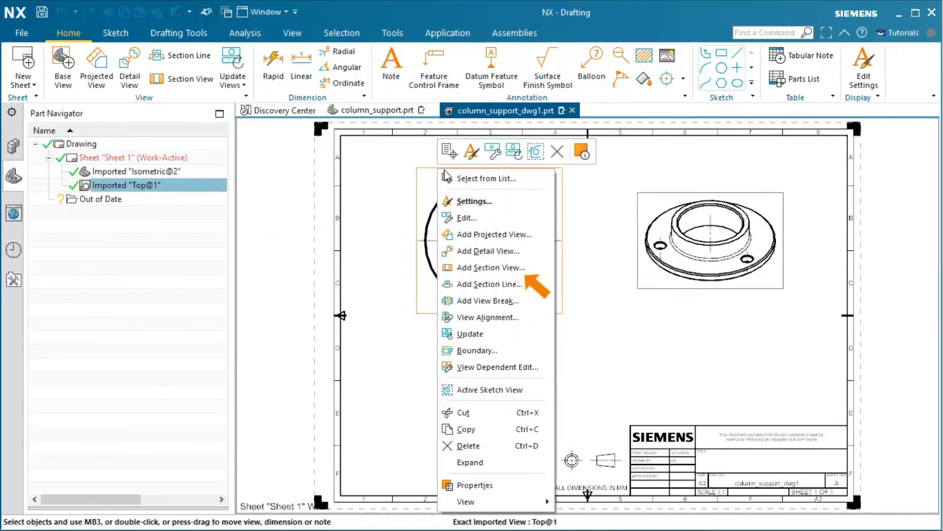
click(470, 268)
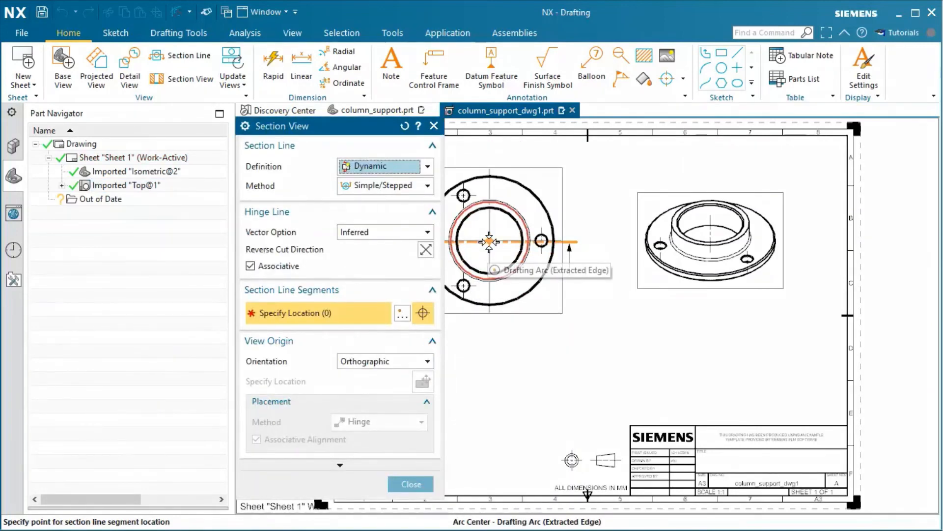
click(489, 242)
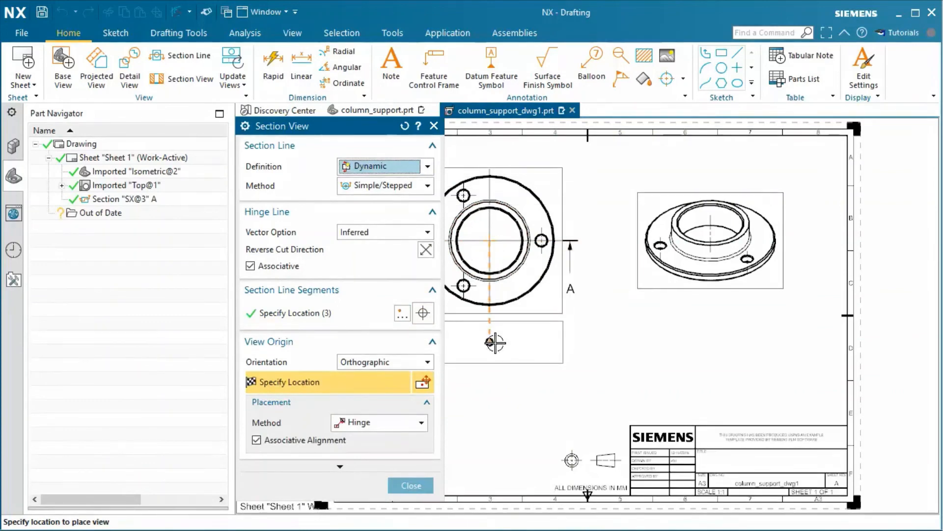
click(495, 372)
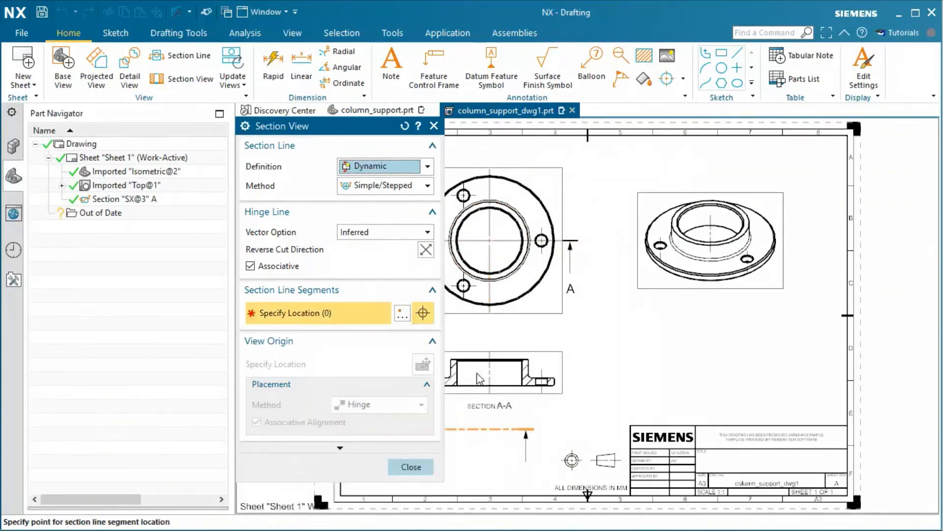
click(410, 467)
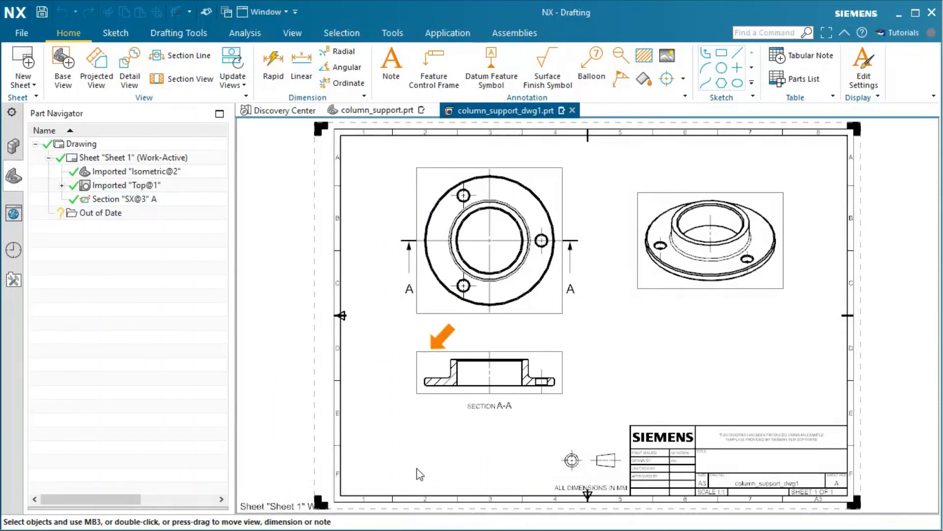
Step: Create a circular 2:1 detail view of the flange hole in section A-A, placed below the isometric view
click(431, 357)
right_click(431, 358)
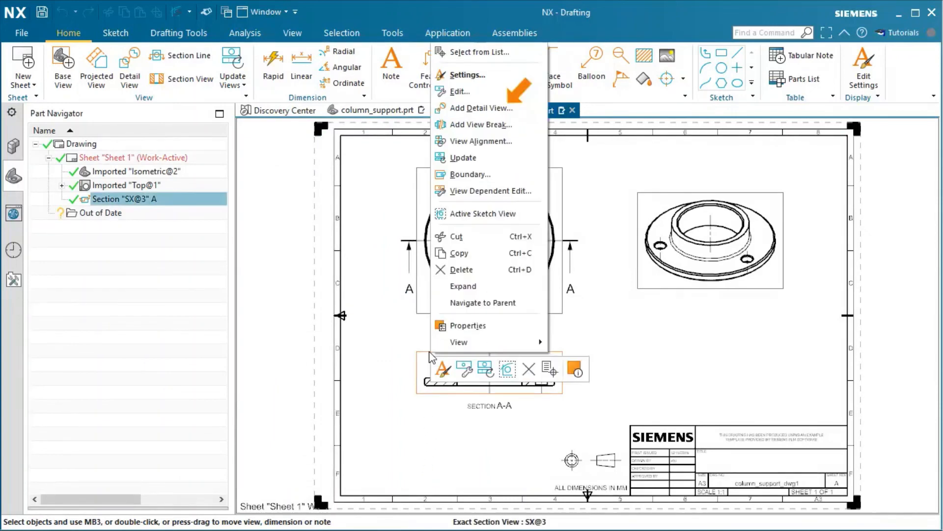
click(516, 108)
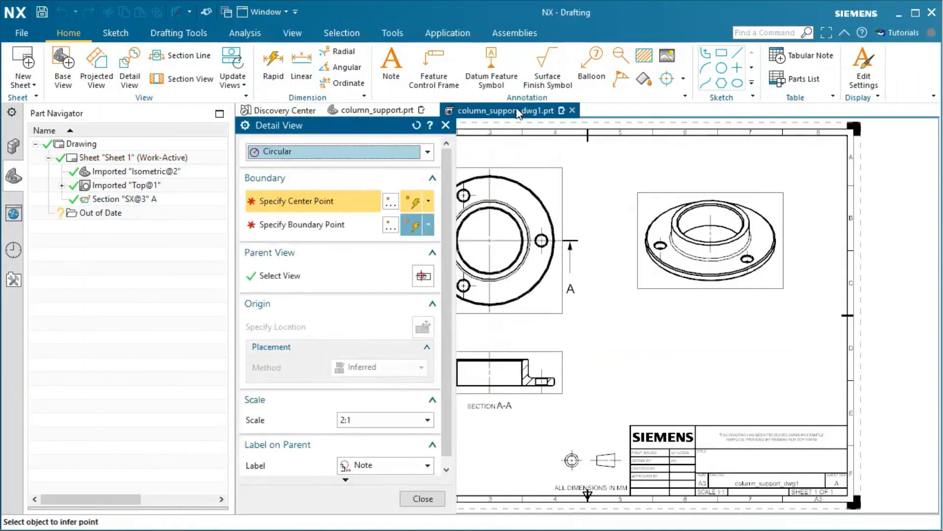
click(541, 379)
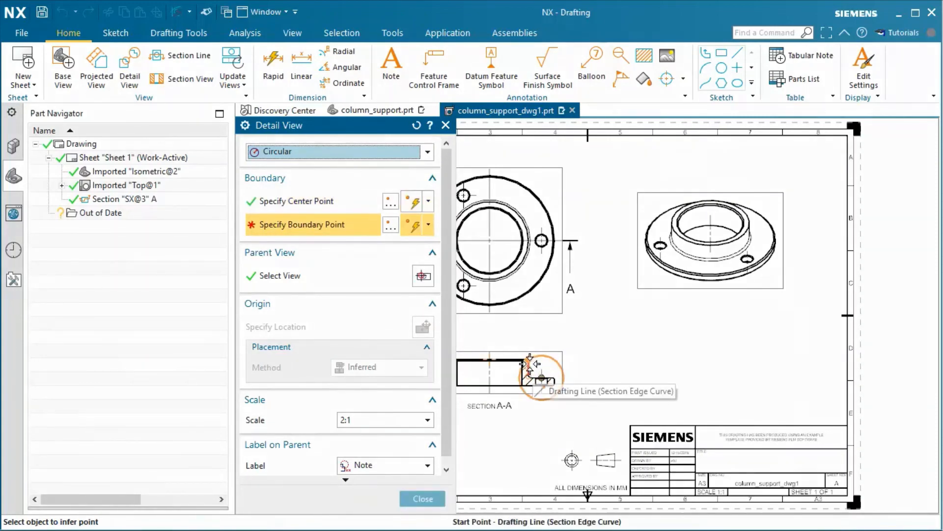
click(529, 363)
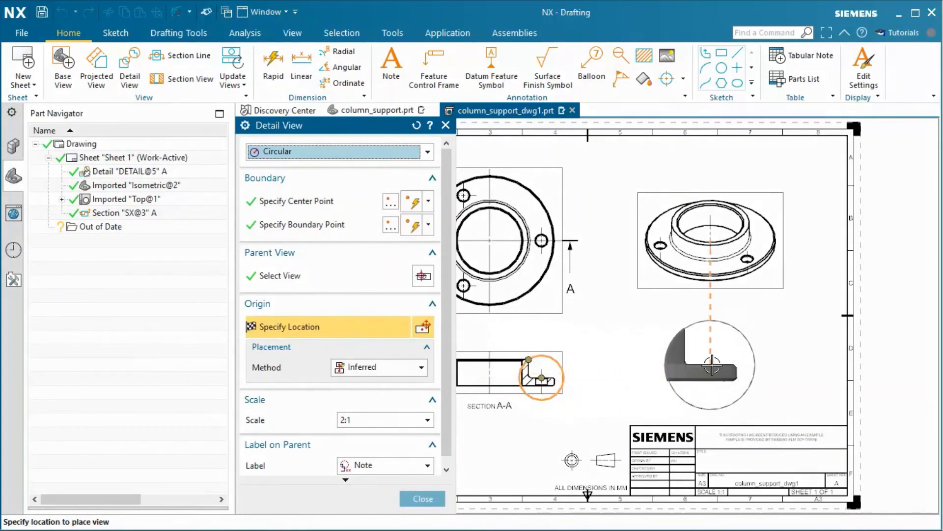
click(712, 366)
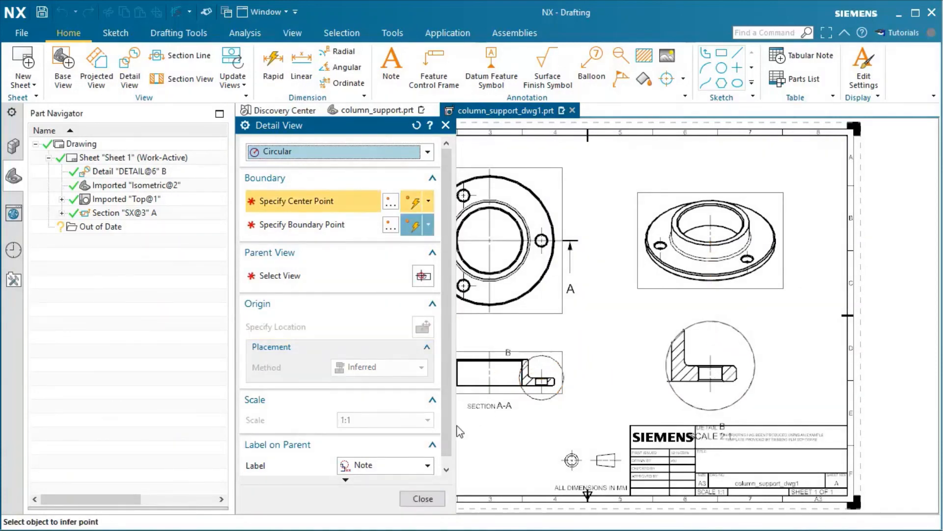
click(421, 498)
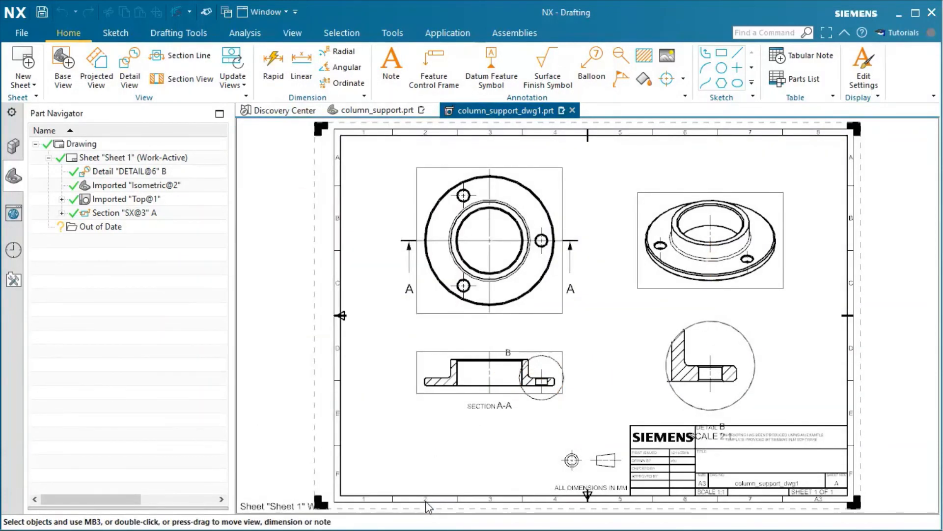
Step: Move the detail view up so its label clears the title block
click(712, 325)
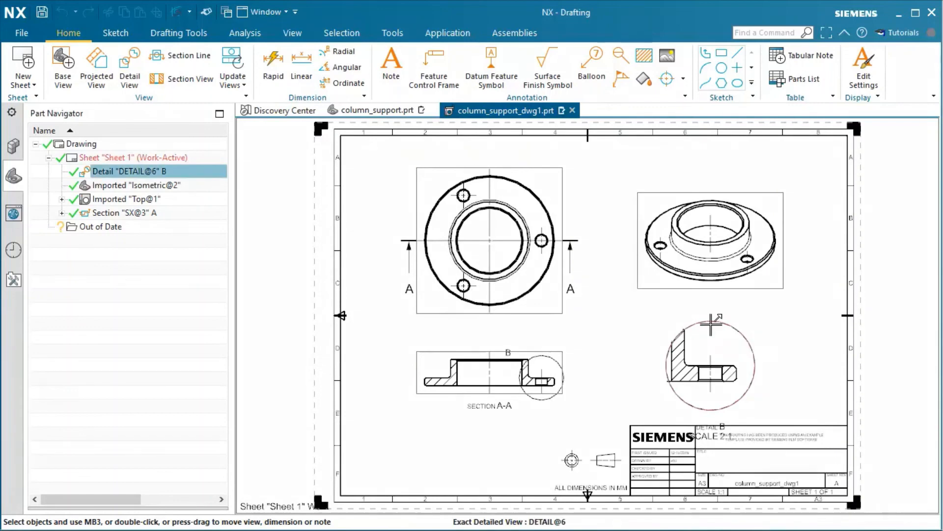
drag(711, 325, 709, 301)
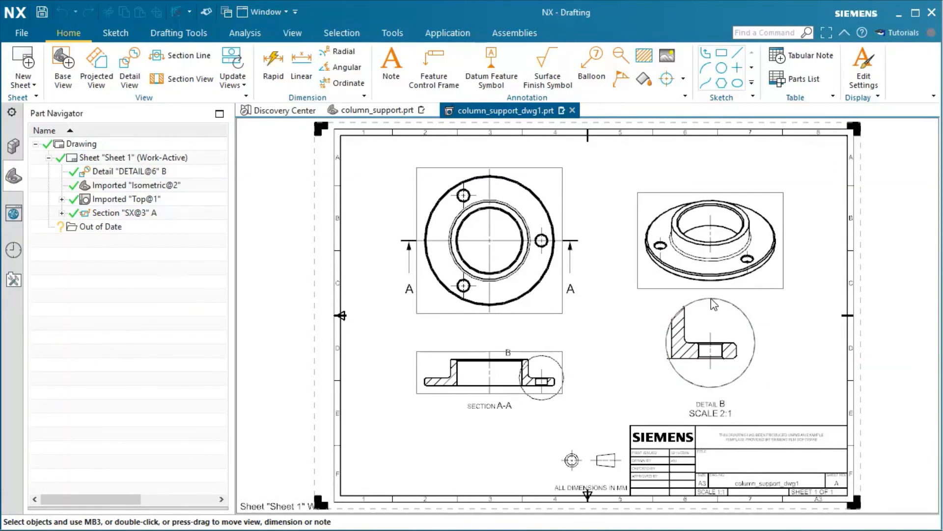
Step: Set the isometric view's rendering style to Fully Shaded
right_click(659, 198)
click(709, 216)
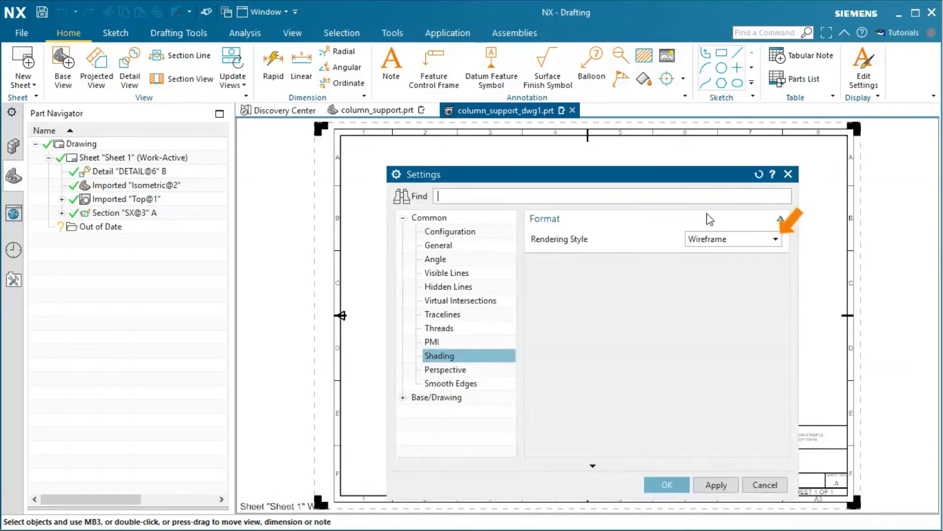
click(777, 241)
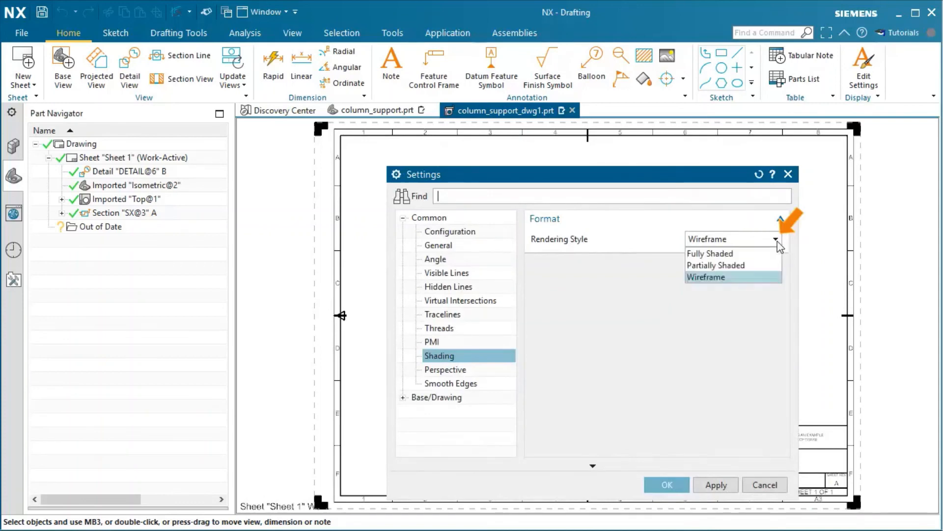
click(719, 255)
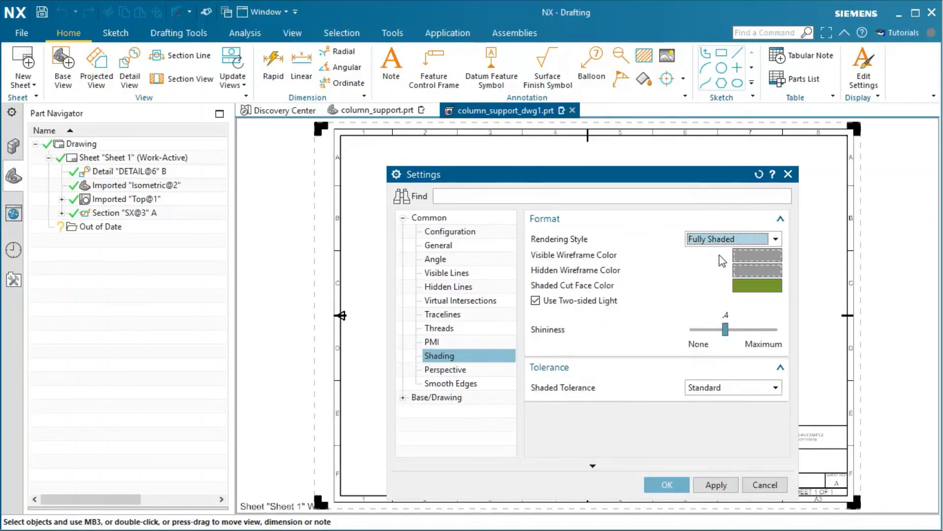
middle_click(720, 255)
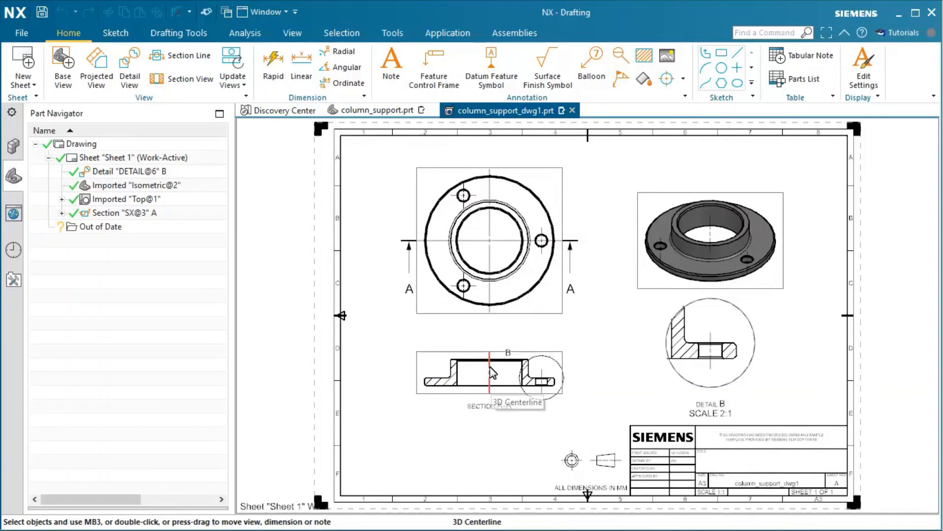
Step: Add a Rapid dimension across the inner bore walls in section A-A, placed above the view
scroll(490, 369, up, 5)
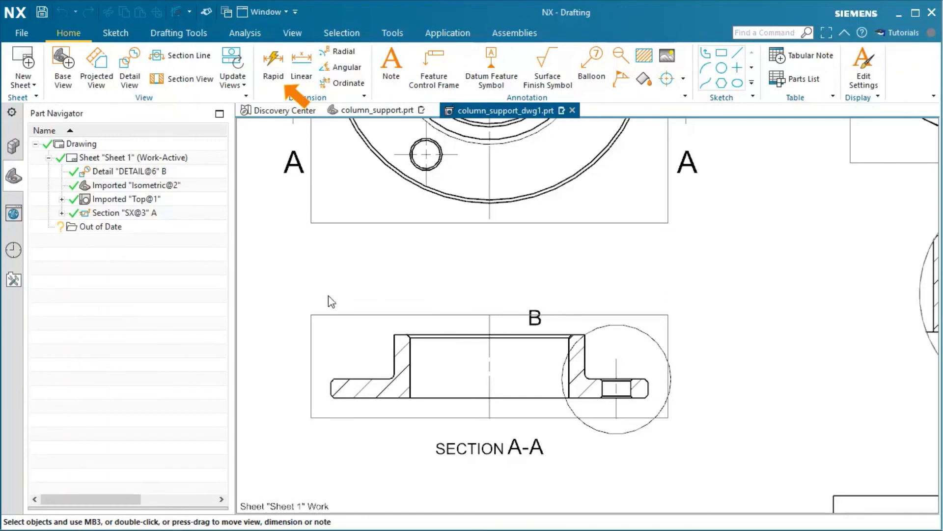
click(273, 73)
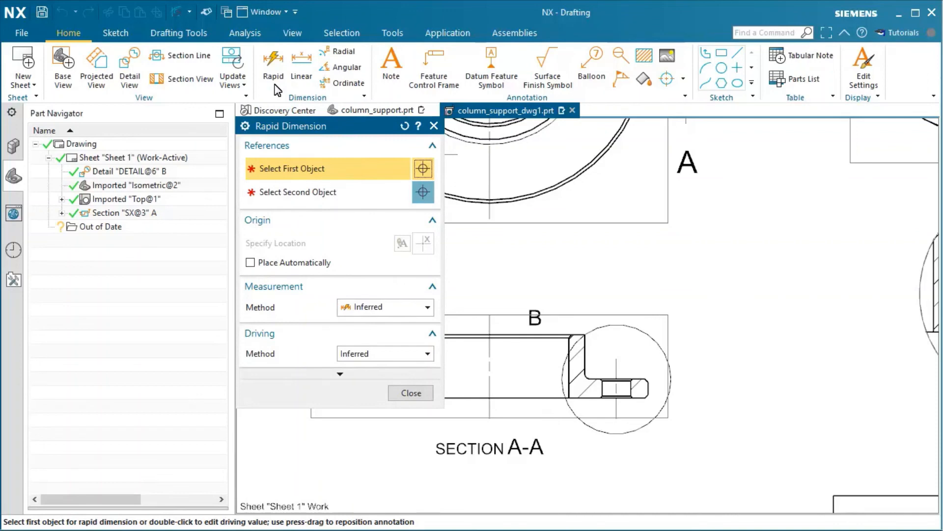
shift+middle_drag(527, 255, 677, 244)
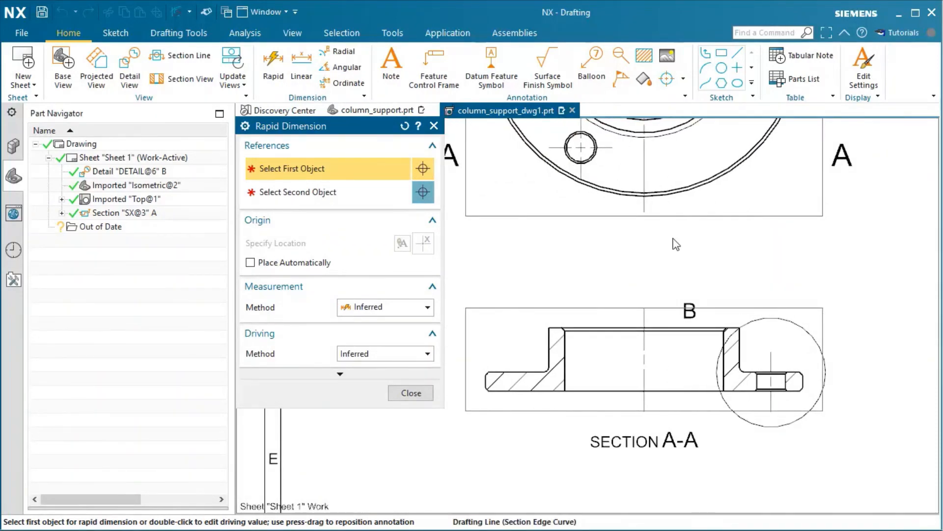
click(568, 352)
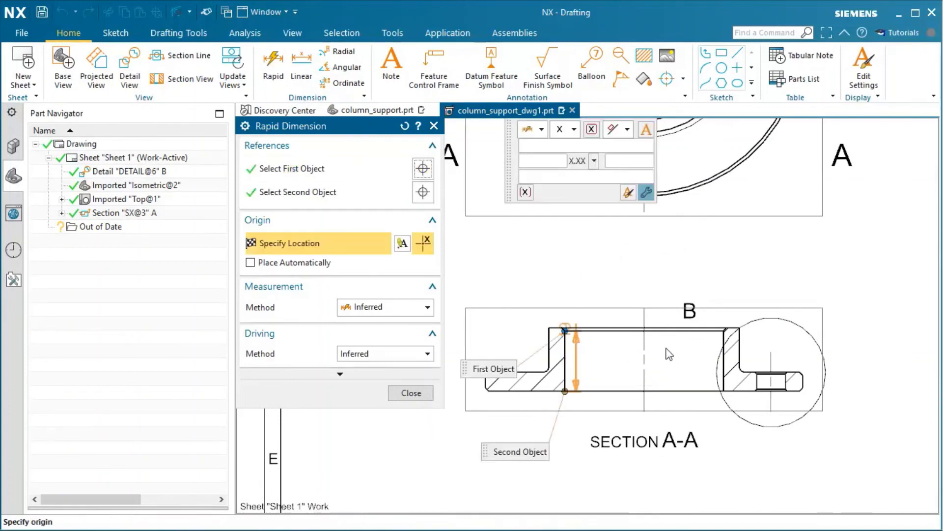
click(726, 363)
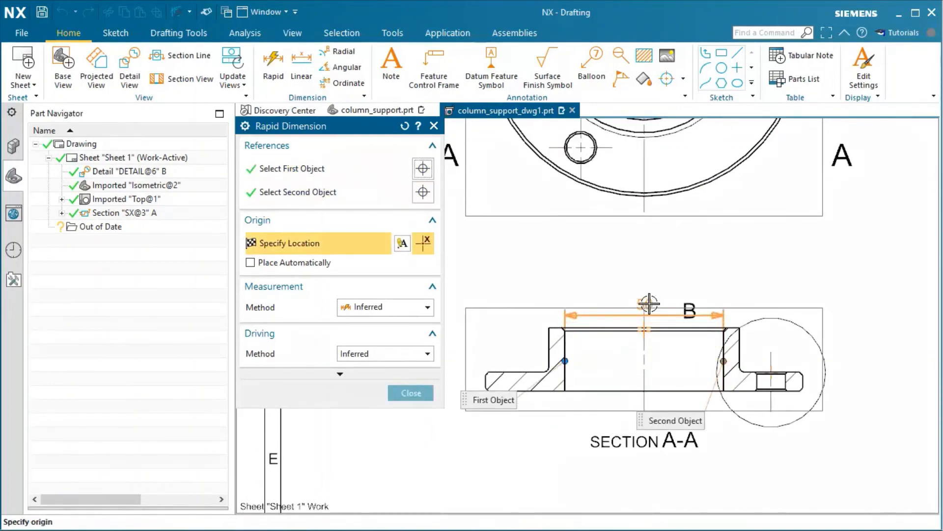
click(638, 289)
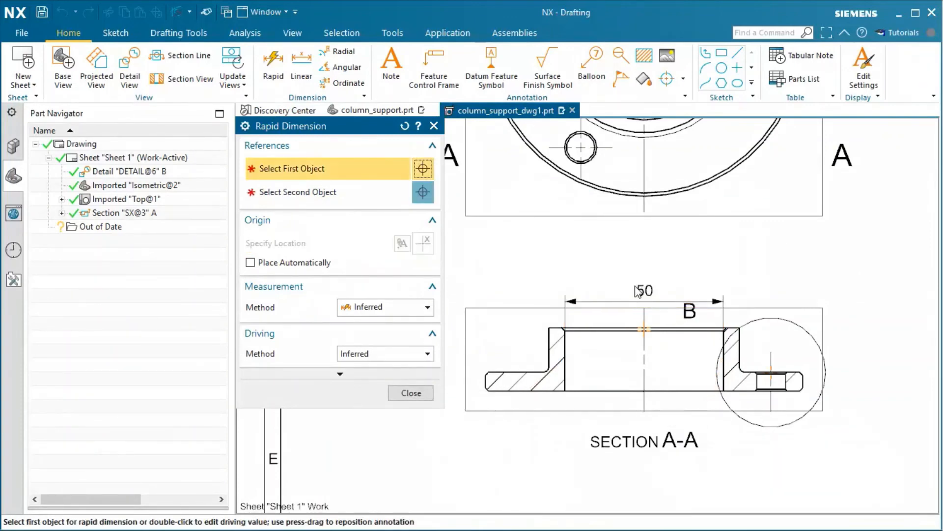
Step: Dimension the collar's outer width in section A-A above the bore dimension, and finish dimensioning
click(549, 345)
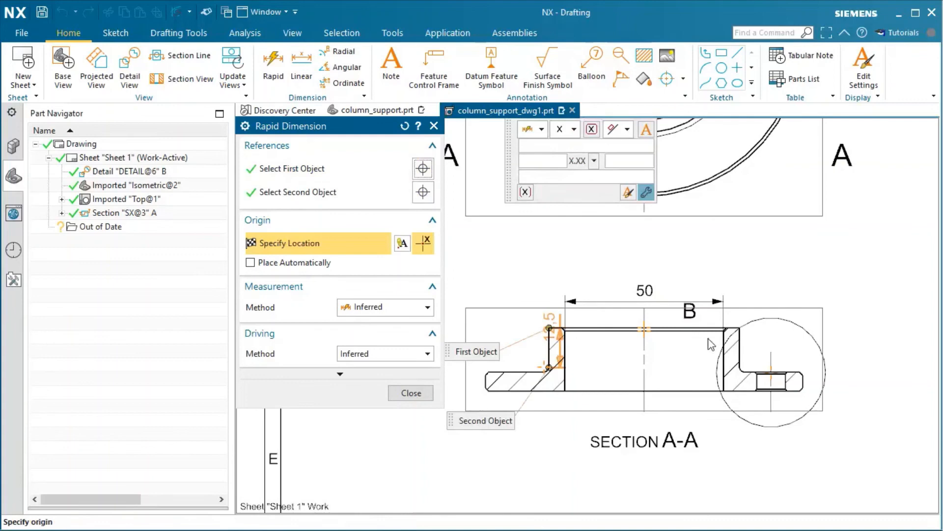
click(738, 328)
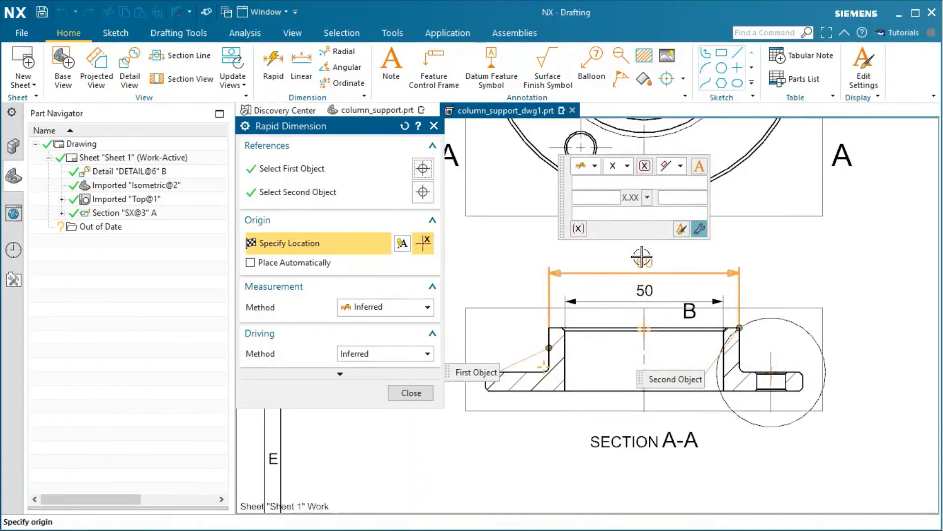
click(642, 257)
click(411, 393)
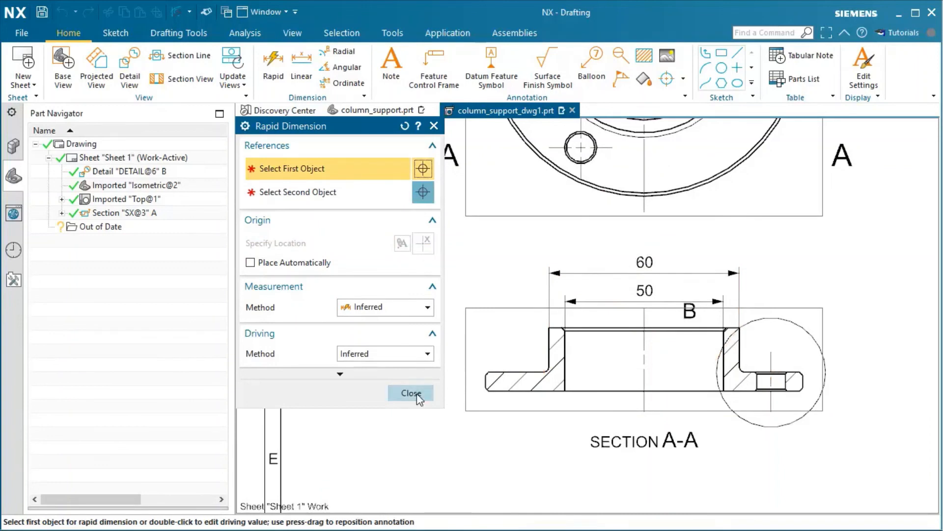
key(ctrl+f)
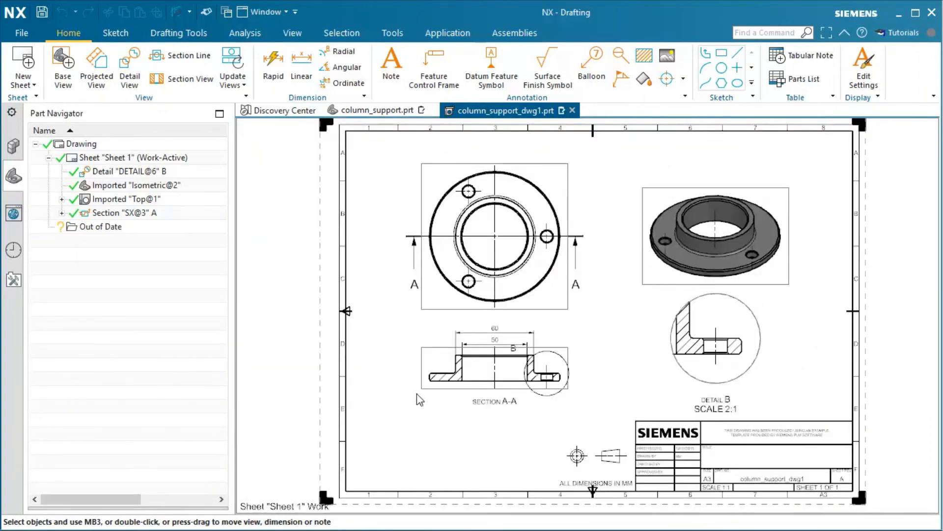